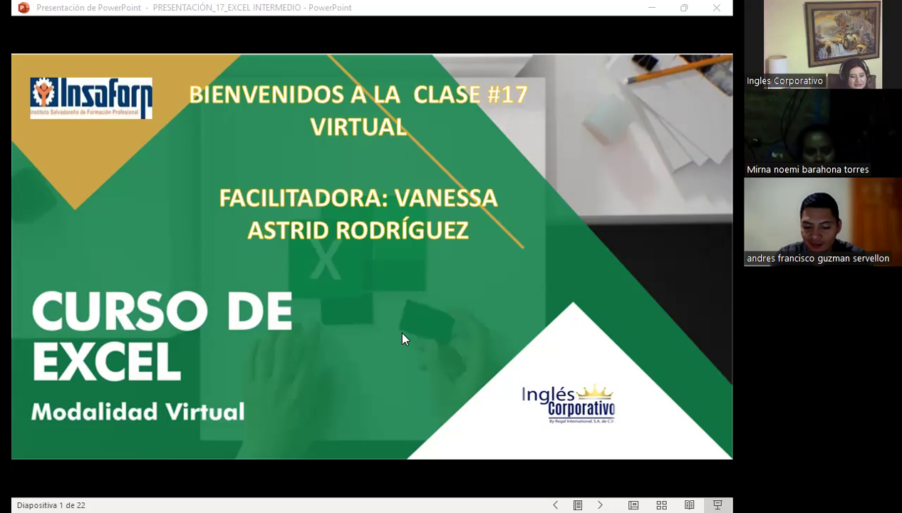
Focus the PowerPoint window showing the Excel course welcome slide.
{"action": "left_click", "coordinate": [453, 356]}
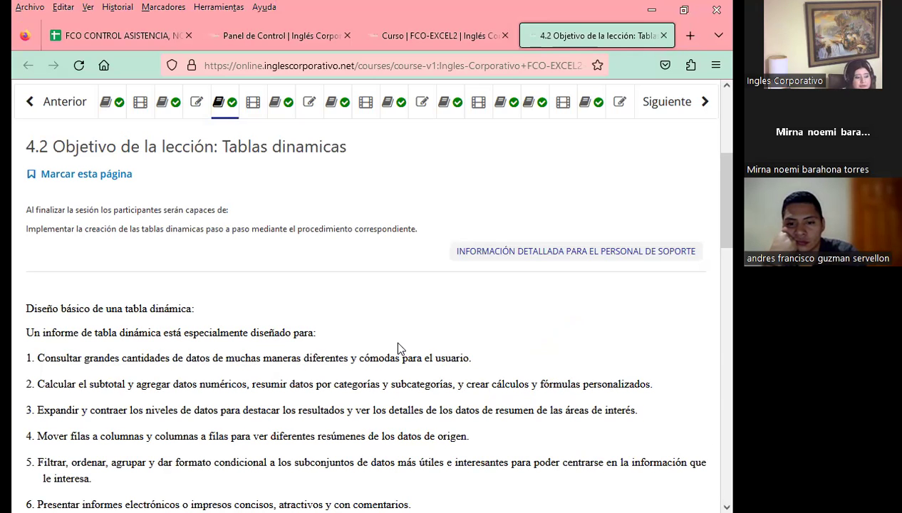
{"action": "scroll", "coordinate": [358, 321], "scroll_direction": "down", "scroll_amount": 2}
{"action": "scroll", "coordinate": [358, 321], "scroll_direction": "down", "scroll_amount": 2}
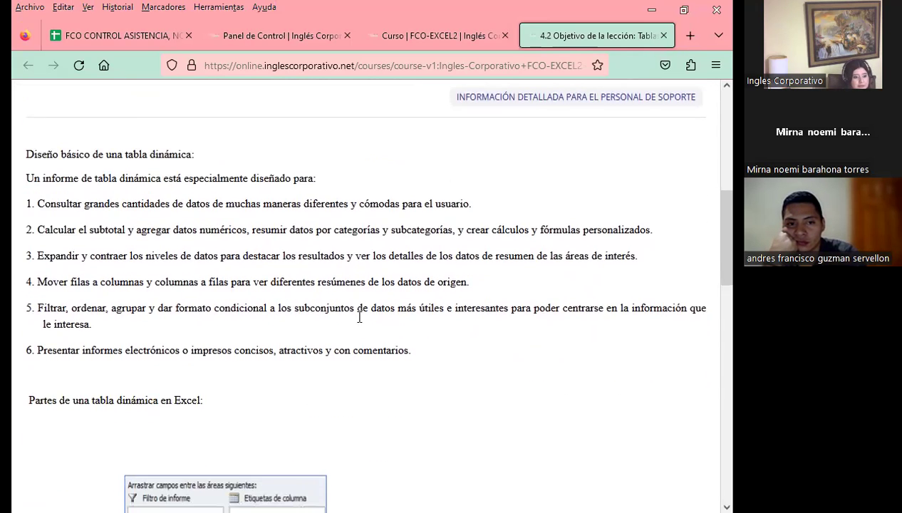
{"action": "scroll", "coordinate": [359, 320], "scroll_direction": "down", "scroll_amount": 3}
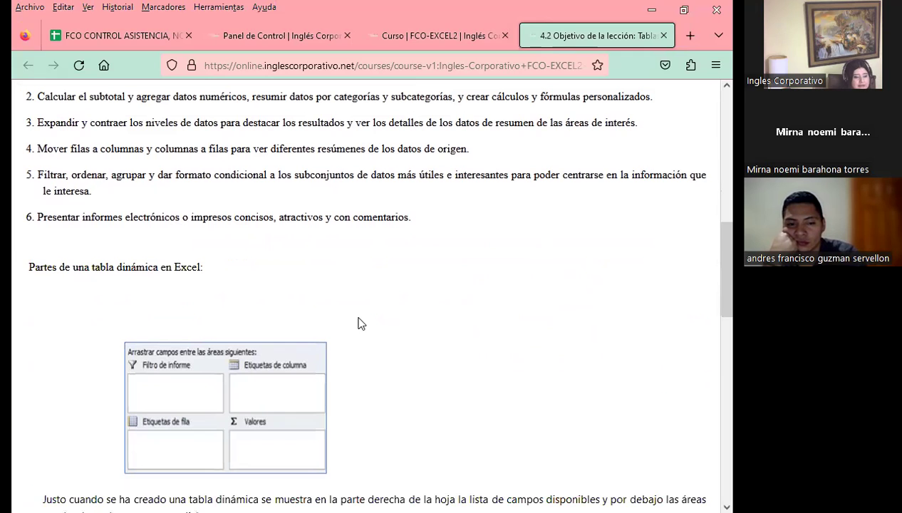
{"action": "scroll", "coordinate": [359, 322], "scroll_direction": "down", "scroll_amount": 2}
{"action": "scroll", "coordinate": [358, 321], "scroll_direction": "down", "scroll_amount": 3}
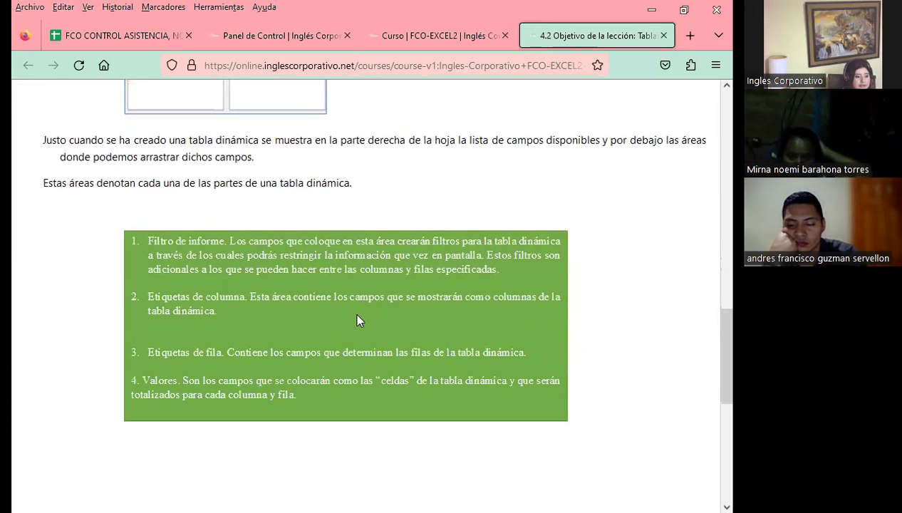
{"action": "scroll", "coordinate": [357, 319], "scroll_direction": "down", "scroll_amount": 4}
{"action": "scroll", "coordinate": [357, 319], "scroll_direction": "up", "scroll_amount": 4}
{"action": "scroll", "coordinate": [357, 319], "scroll_direction": "up", "scroll_amount": 3}
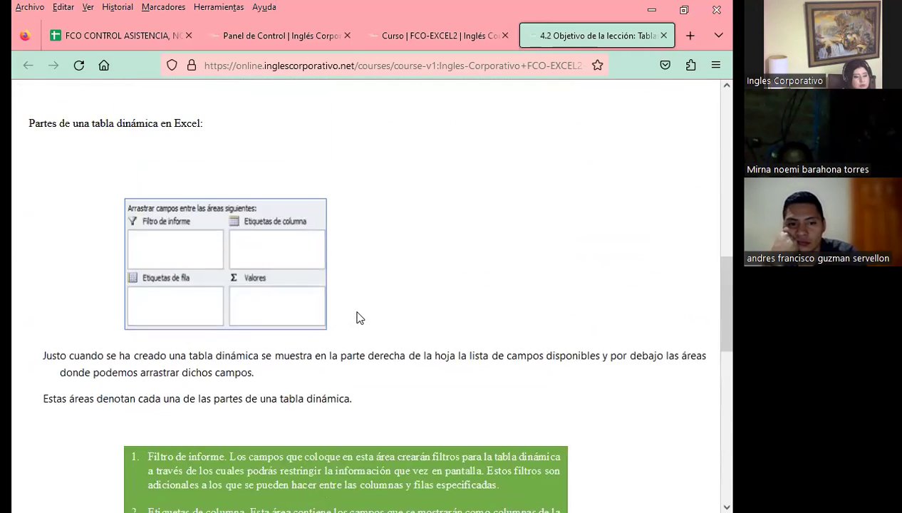
{"action": "scroll", "coordinate": [382, 320], "scroll_direction": "up", "scroll_amount": 2}
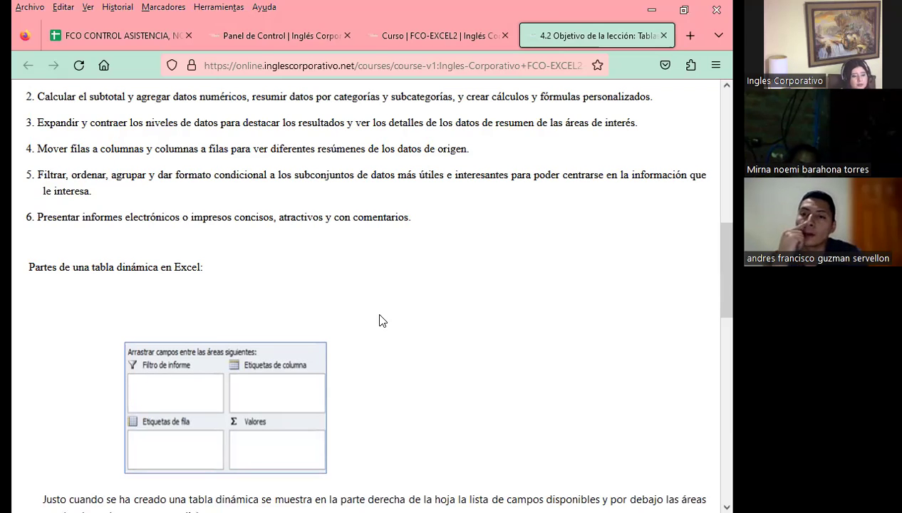
{"action": "scroll", "coordinate": [378, 308], "scroll_direction": "up", "scroll_amount": 3}
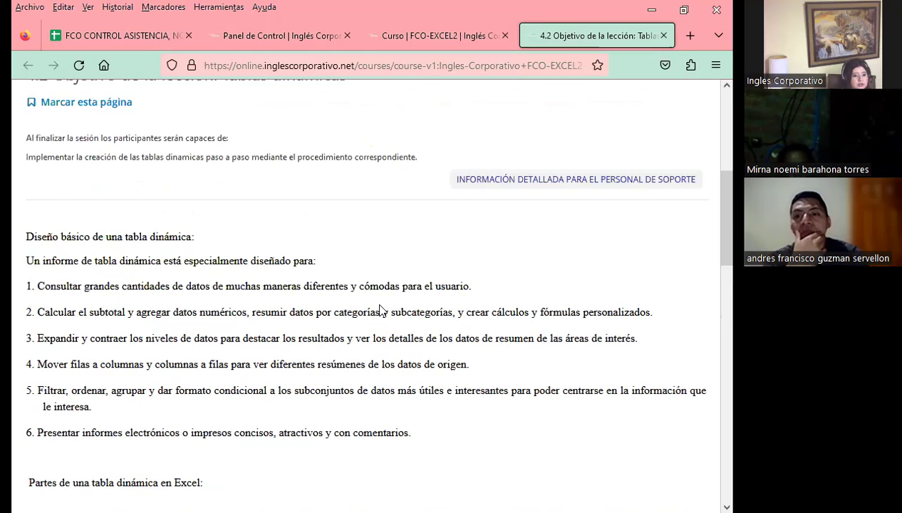
{"action": "scroll", "coordinate": [385, 320], "scroll_direction": "up", "scroll_amount": 2}
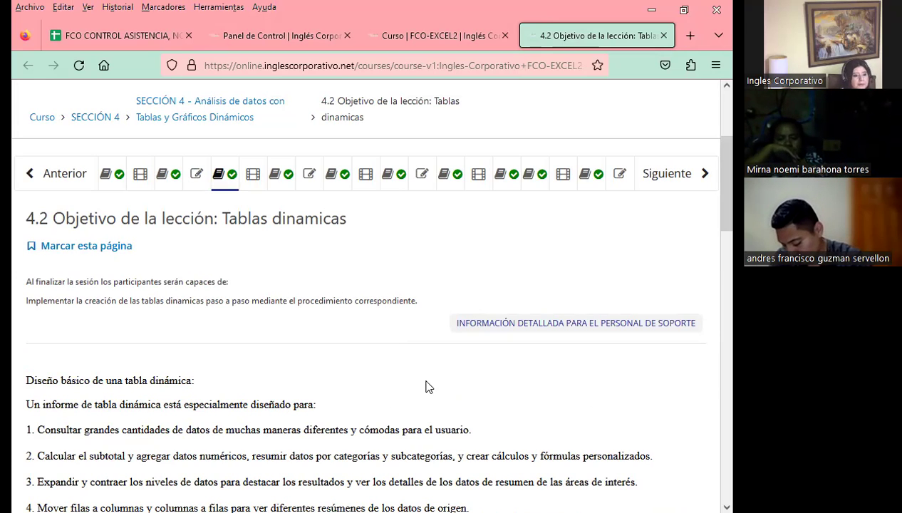
{"action": "scroll", "coordinate": [427, 384], "scroll_direction": "down", "scroll_amount": 3}
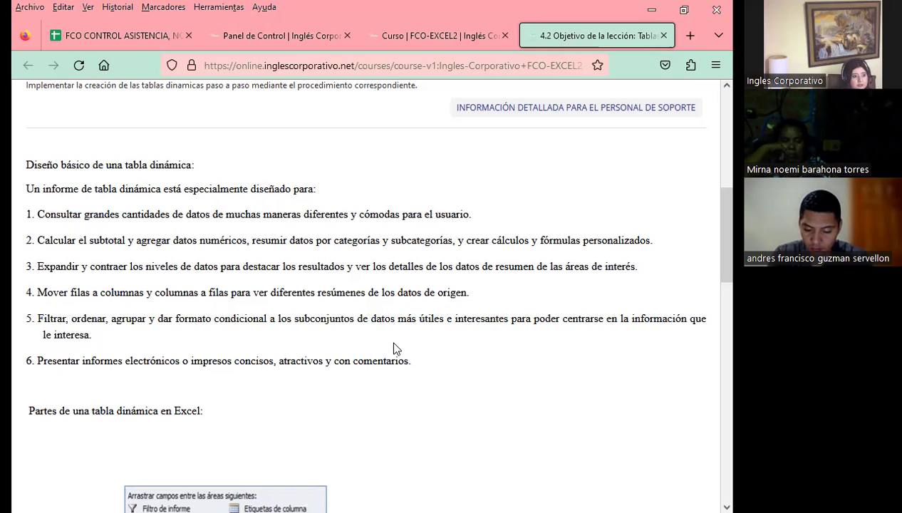
Bring up the Curso | FCO-EXCEL2 course outline and look through its sections.
{"action": "left_click", "coordinate": [418, 34]}
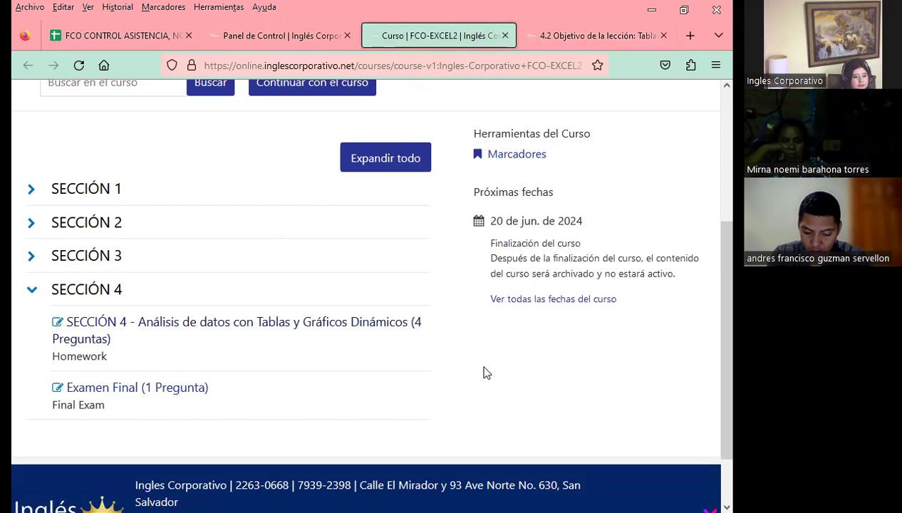
{"action": "scroll", "coordinate": [469, 367], "scroll_direction": "up", "scroll_amount": 2}
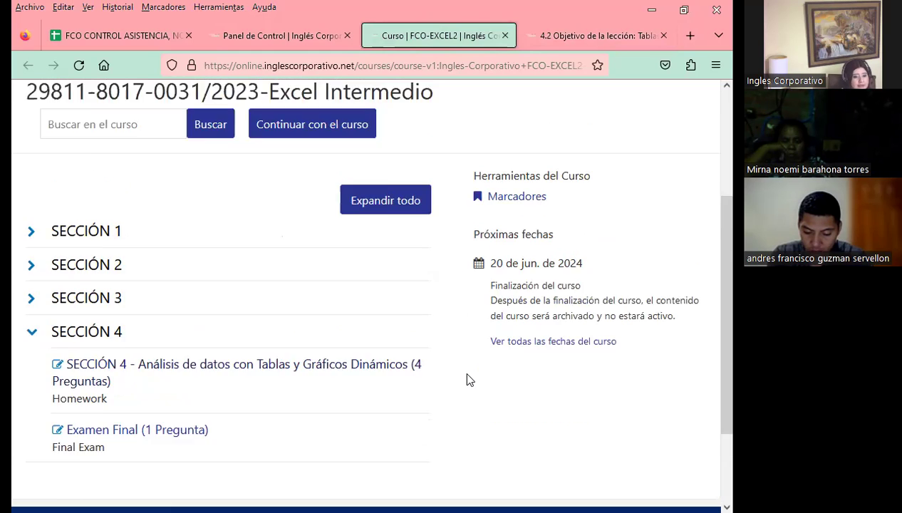
{"action": "scroll", "coordinate": [467, 379], "scroll_direction": "down", "scroll_amount": 3}
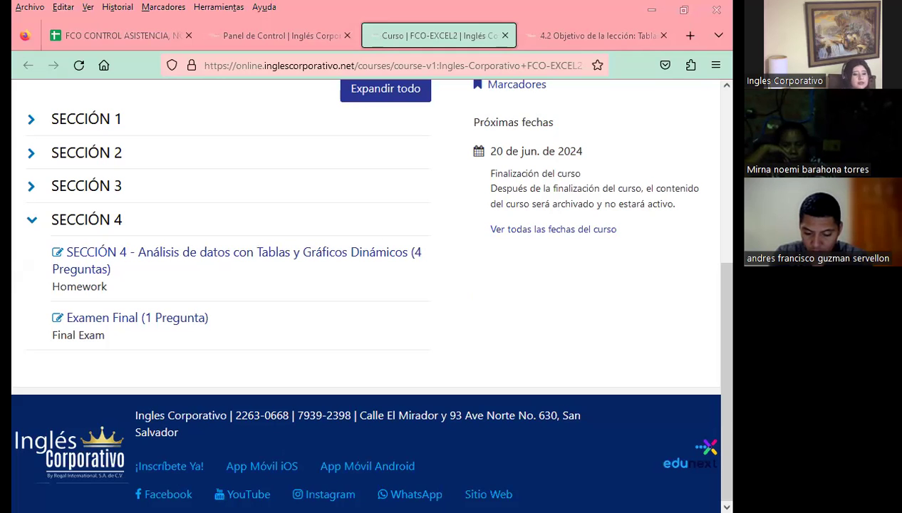
{"action": "scroll", "coordinate": [363, 195], "scroll_direction": "up", "scroll_amount": 4}
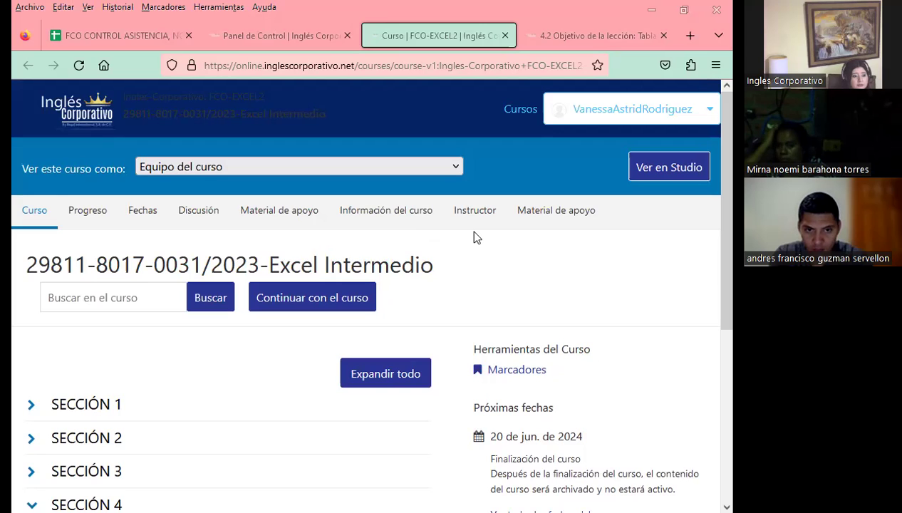
Open Material de apoyo in a new tab, find TEMA: FUNCIÓN BUSCAR, and reload the page.
{"action": "middle_click", "coordinate": [271, 212]}
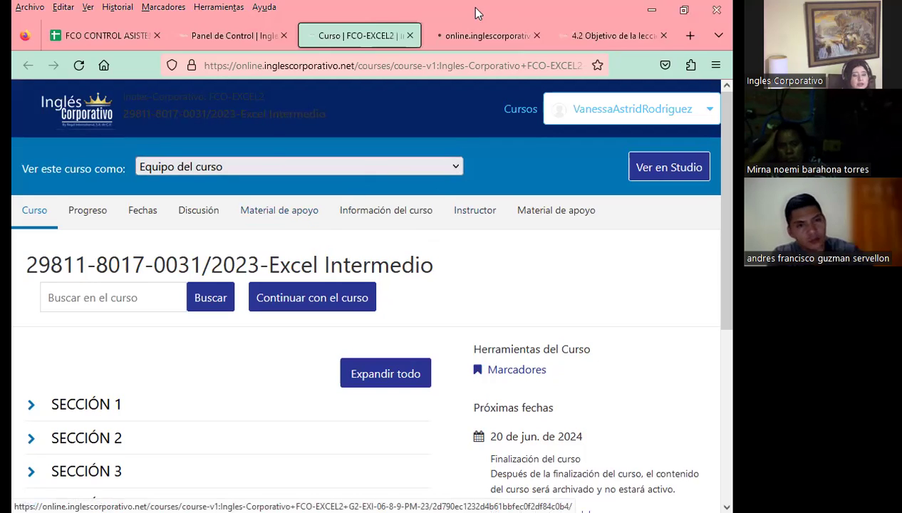
{"action": "left_click", "coordinate": [469, 30]}
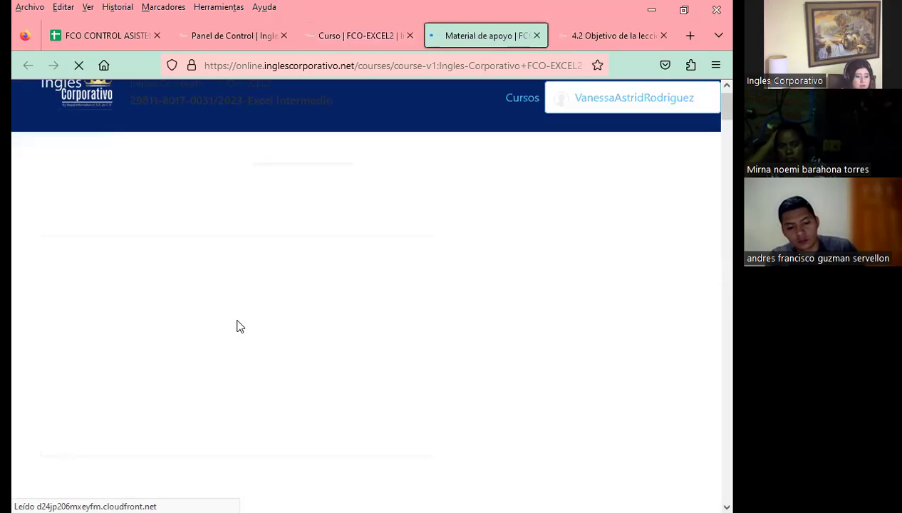
{"action": "scroll", "coordinate": [143, 310], "scroll_direction": "down", "scroll_amount": 5}
{"action": "scroll", "coordinate": [225, 304], "scroll_direction": "up", "scroll_amount": 3}
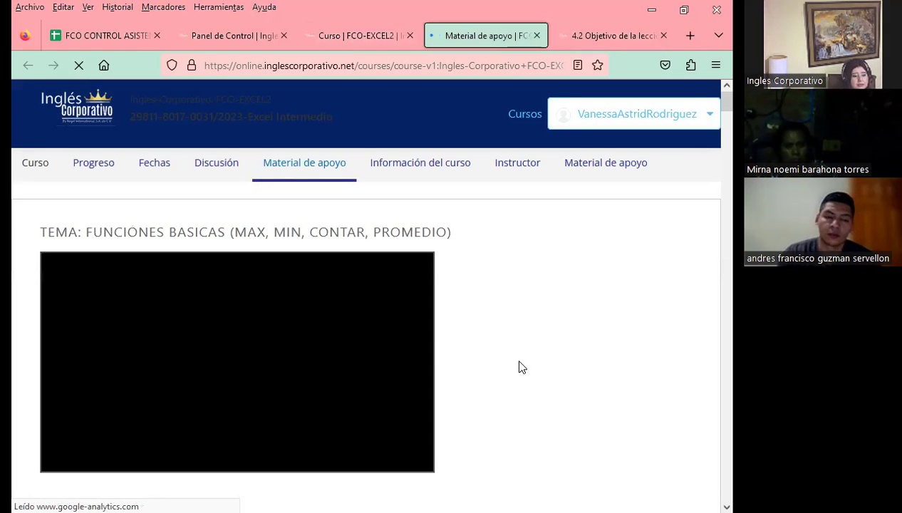
{"action": "scroll", "coordinate": [320, 342], "scroll_direction": "down", "scroll_amount": 4}
{"action": "scroll", "coordinate": [228, 346], "scroll_direction": "down", "scroll_amount": 3}
{"action": "scroll", "coordinate": [234, 341], "scroll_direction": "down", "scroll_amount": 2}
{"action": "scroll", "coordinate": [239, 329], "scroll_direction": "down", "scroll_amount": 4}
{"action": "scroll", "coordinate": [240, 324], "scroll_direction": "down", "scroll_amount": 3}
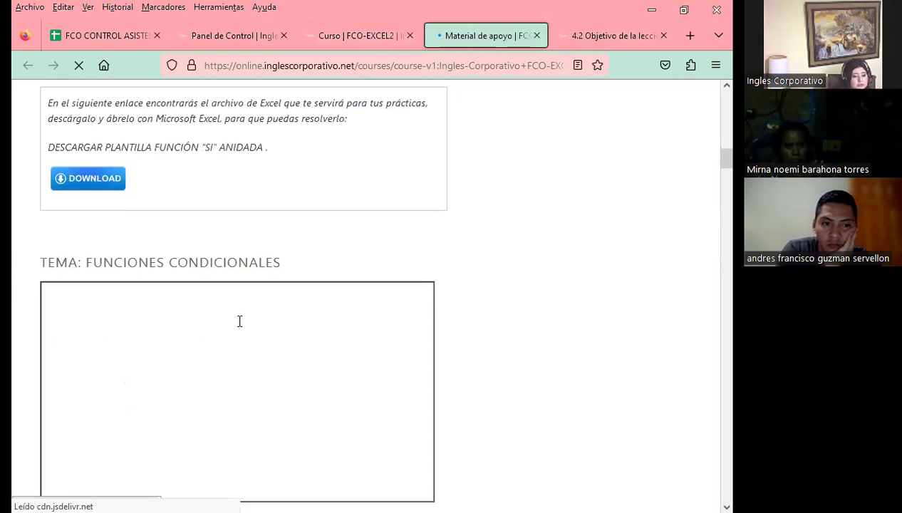
{"action": "scroll", "coordinate": [239, 321], "scroll_direction": "down", "scroll_amount": 3}
{"action": "scroll", "coordinate": [240, 313], "scroll_direction": "down", "scroll_amount": 5}
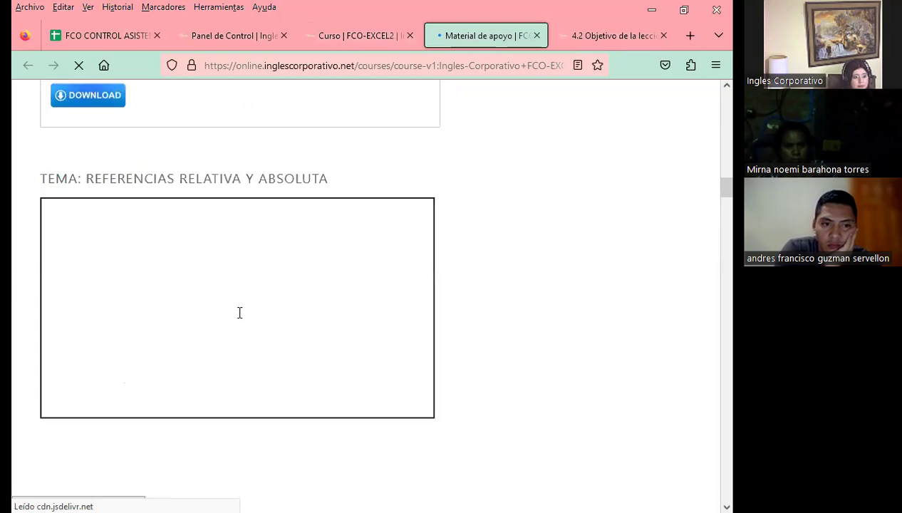
{"action": "scroll", "coordinate": [64, 338], "scroll_direction": "down", "scroll_amount": 2}
{"action": "scroll", "coordinate": [41, 329], "scroll_direction": "down", "scroll_amount": 5}
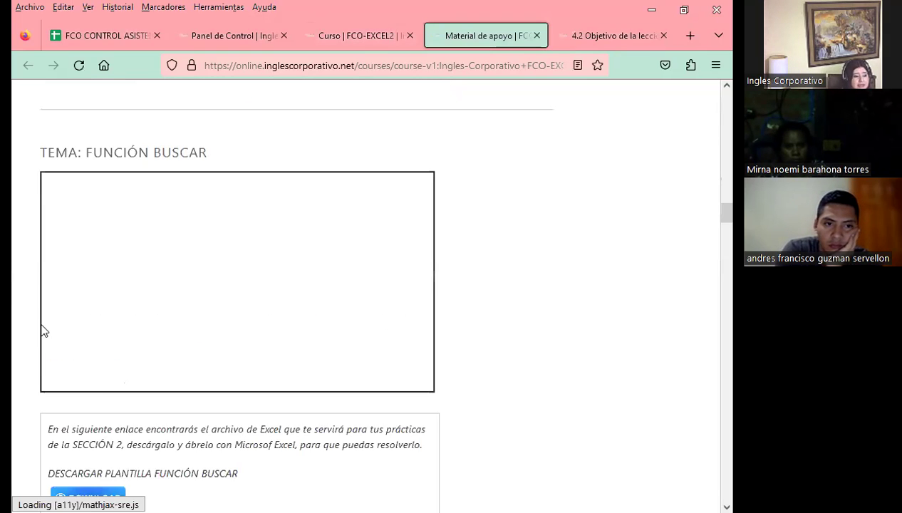
{"action": "scroll", "coordinate": [80, 386], "scroll_direction": "down", "scroll_amount": 2}
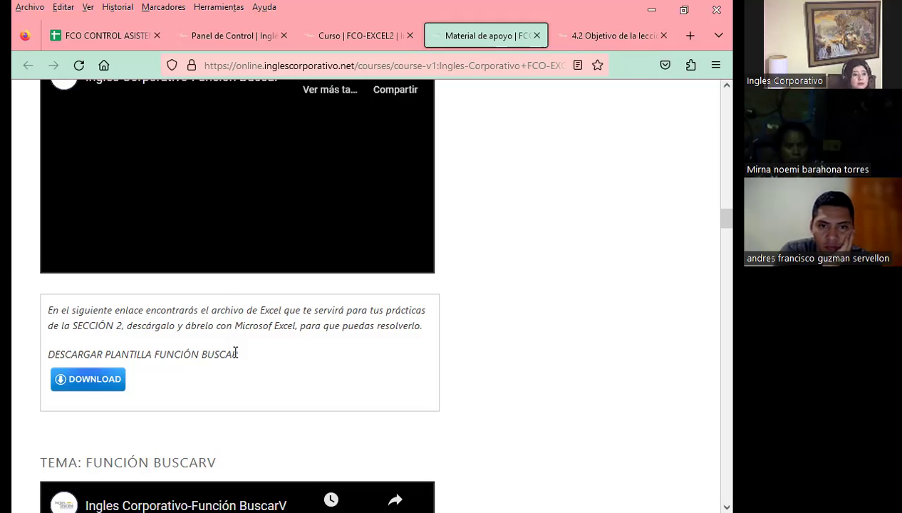
{"action": "left_click", "coordinate": [206, 159]}
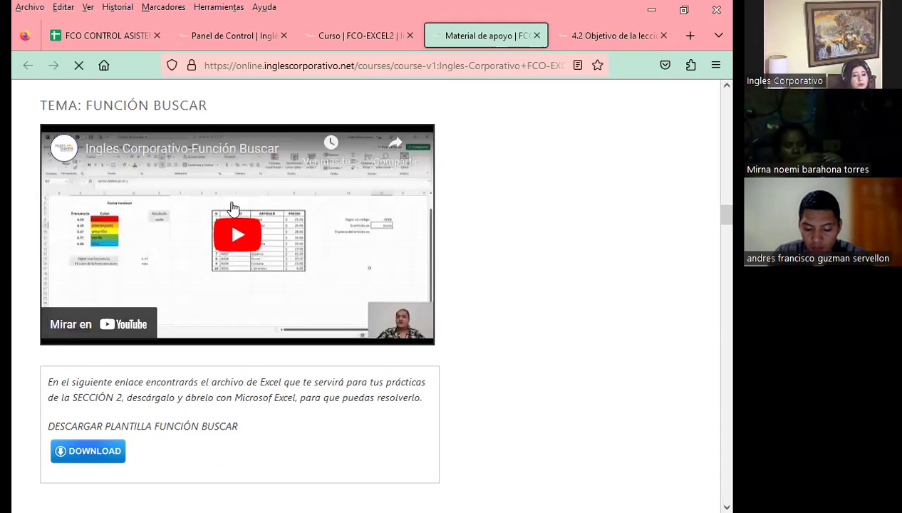
{"action": "right_click", "coordinate": [267, 225]}
{"action": "right_click", "coordinate": [268, 225]}
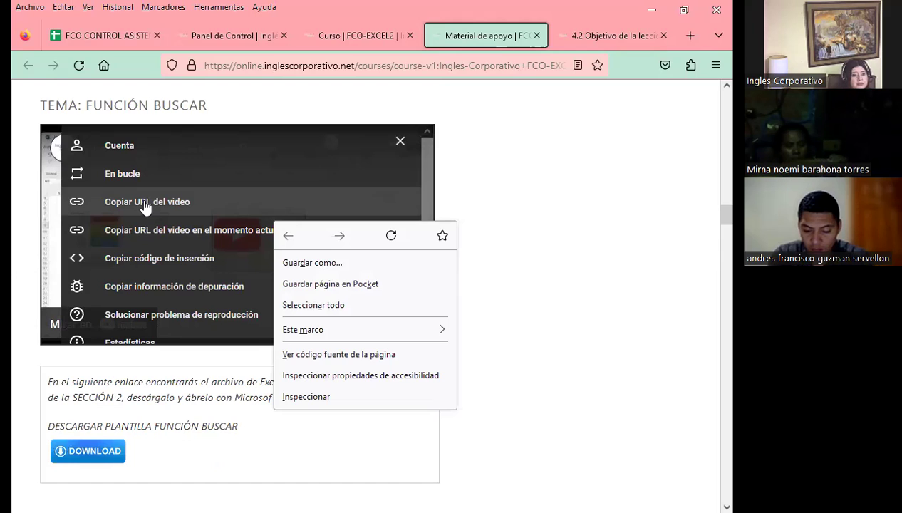
{"action": "left_click", "coordinate": [463, 178]}
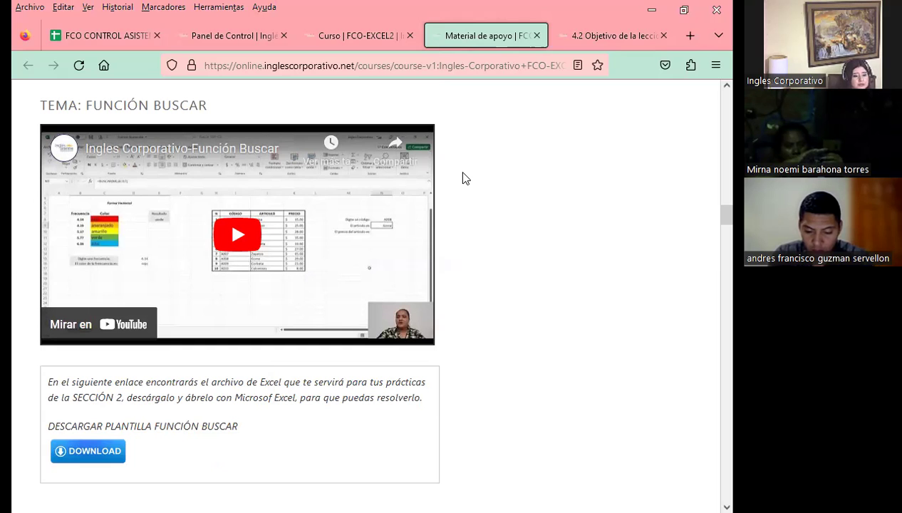
{"action": "scroll", "coordinate": [406, 321], "scroll_direction": "down", "scroll_amount": 4}
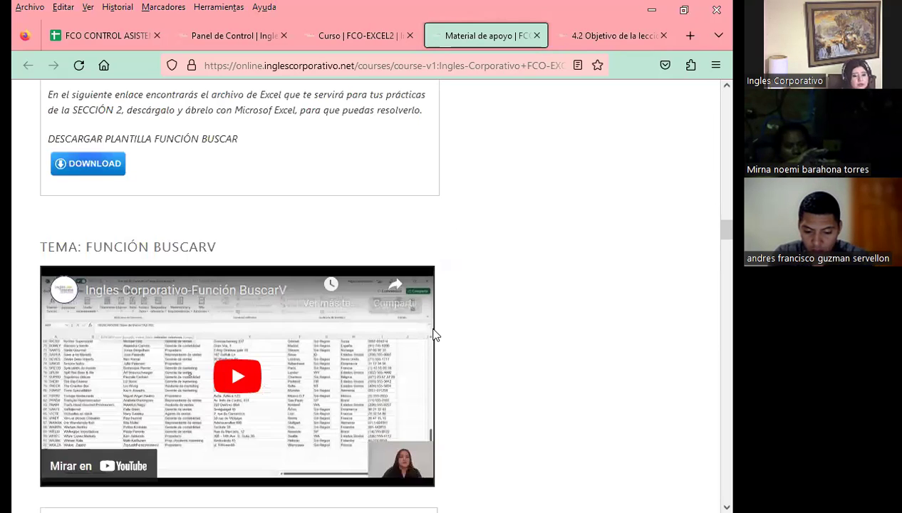
{"action": "scroll", "coordinate": [441, 340], "scroll_direction": "down", "scroll_amount": 5}
{"action": "scroll", "coordinate": [441, 340], "scroll_direction": "down", "scroll_amount": 4}
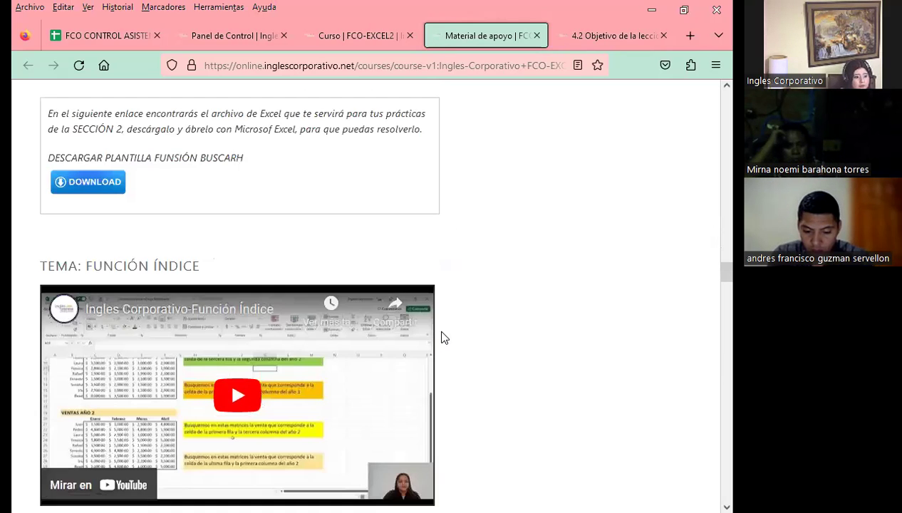
{"action": "scroll", "coordinate": [437, 323], "scroll_direction": "down", "scroll_amount": 1}
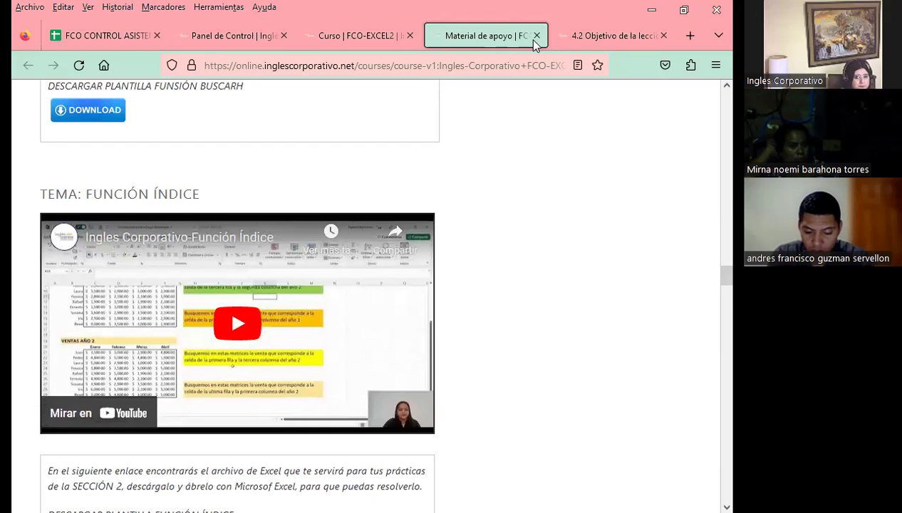
Close the support material tab to get back to the class 17 presentation.
{"action": "key", "text": "ctrl+w"}
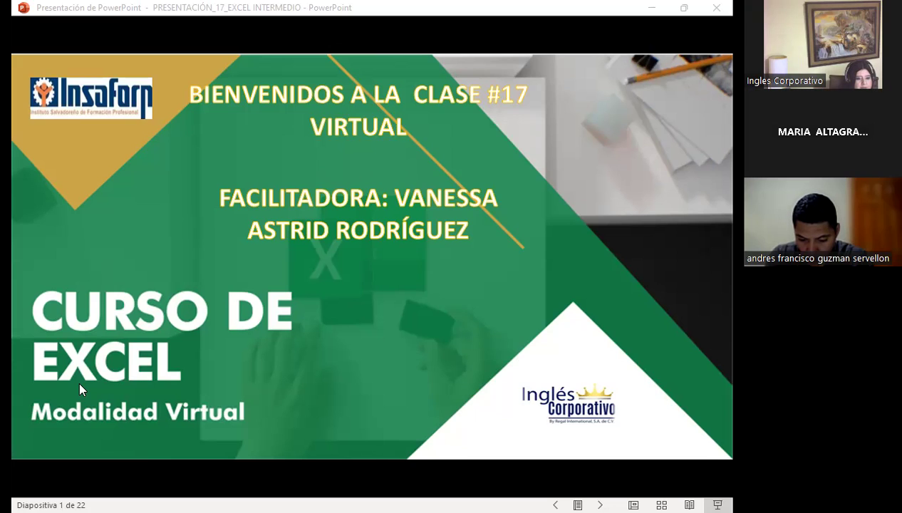
Advance the slideshow past the SESIÓN: 17 slide to slide 3, AGENDA.
{"action": "left_click", "coordinate": [484, 297]}
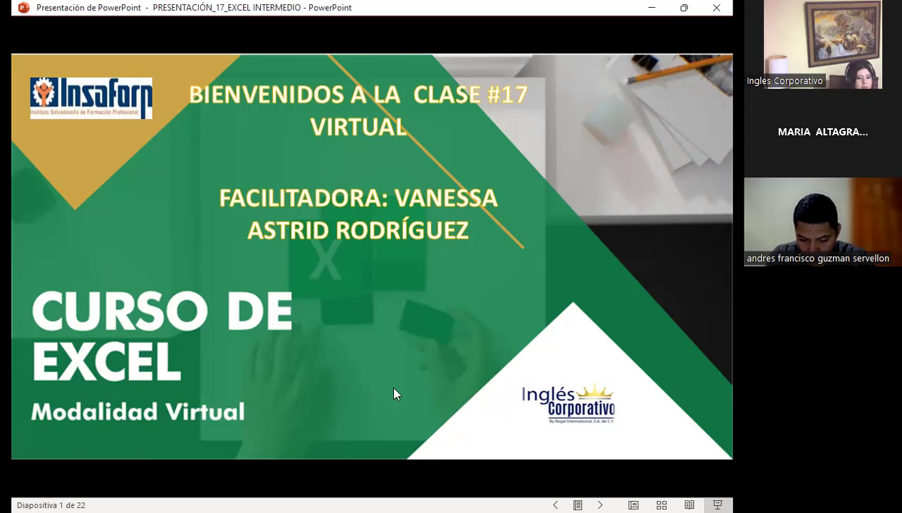
{"action": "left_click", "coordinate": [419, 371]}
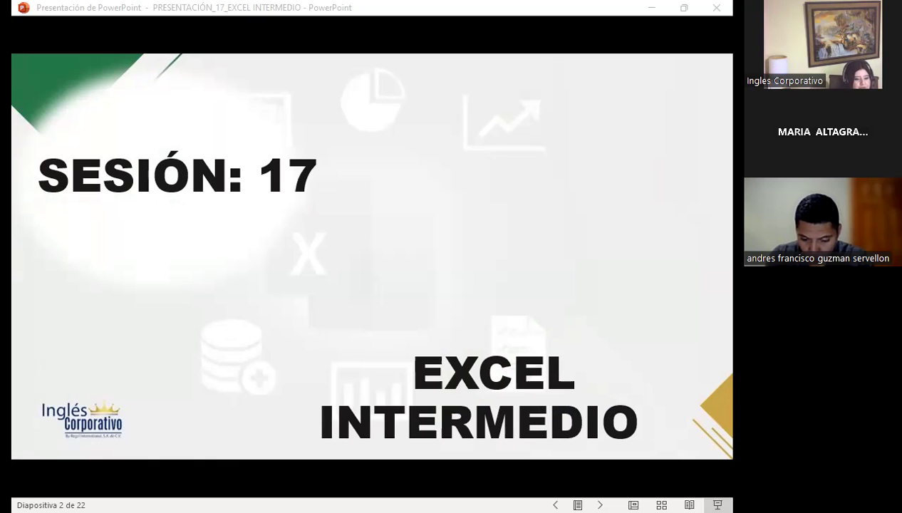
{"action": "left_click", "coordinate": [369, 257]}
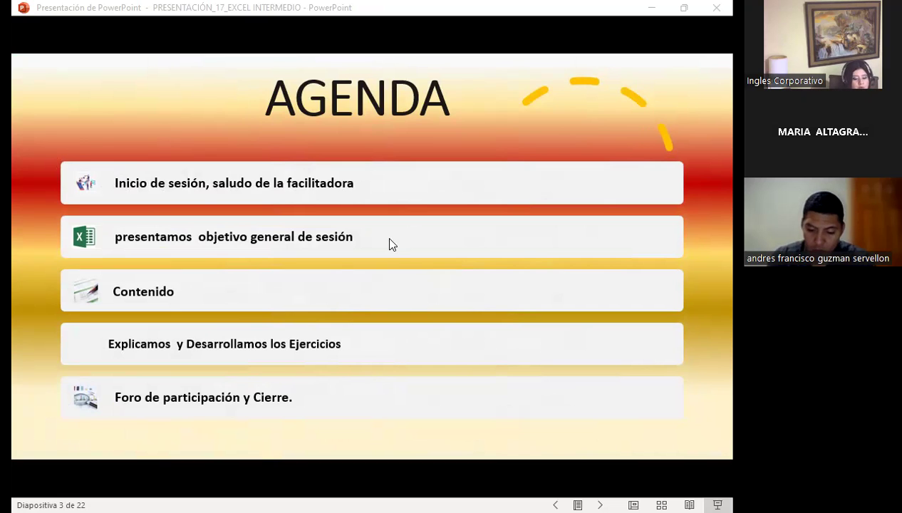
Advance to slide 4, the session's general objective on creating pivot tables.
{"action": "key", "text": "Right"}
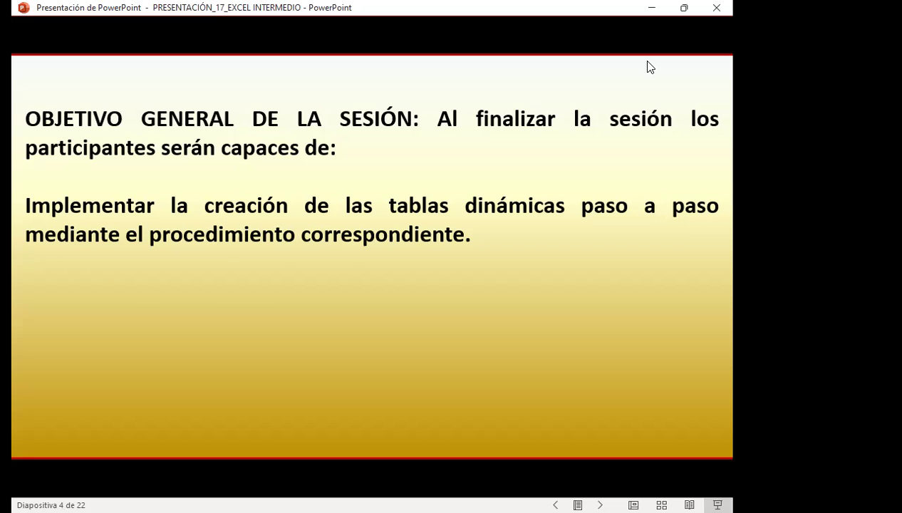
Advance to slide 5, the TABLA DINÁMICA definition.
{"action": "left_click", "coordinate": [649, 67]}
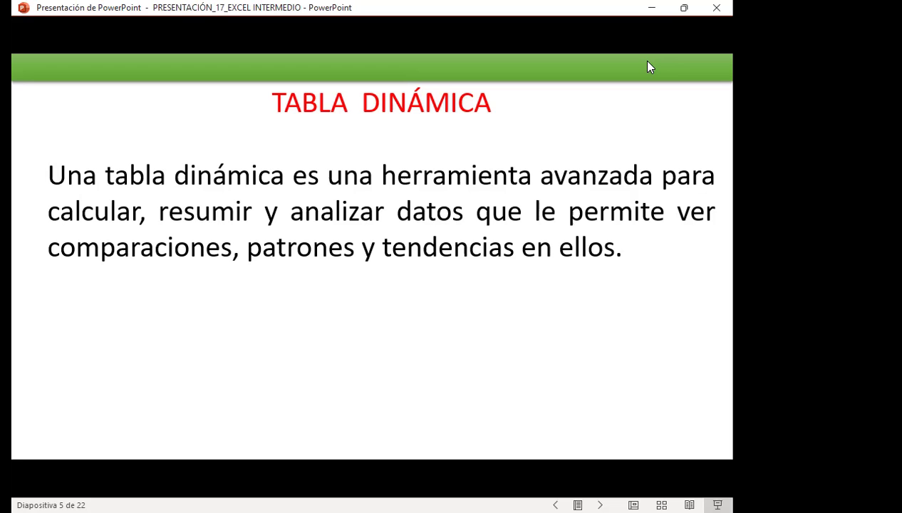
Advance to slide 6, the step-by-step pivot table creation instructions.
{"action": "left_click", "coordinate": [648, 67]}
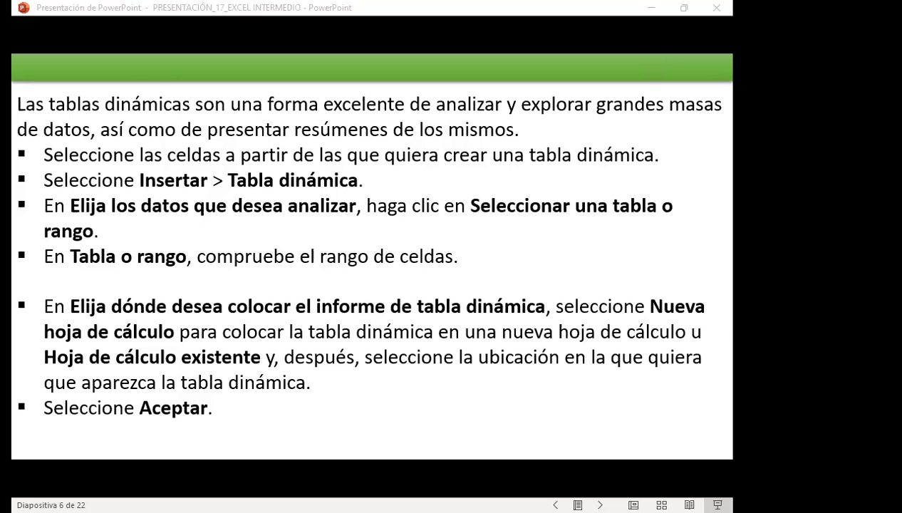
Switch with Alt+Tab to the Excel workbook on the TABLA XY sales sheet.
{"action": "key", "text": "alt+Tab"}
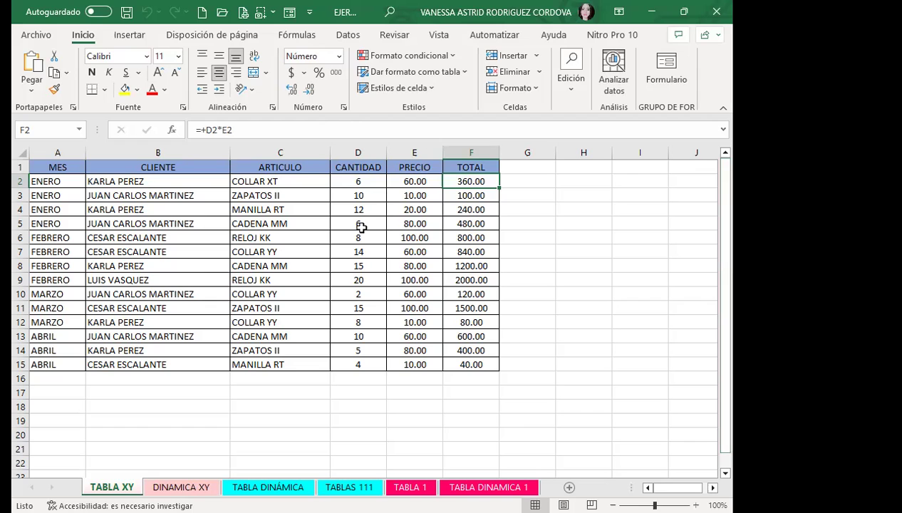
Select a cell within the TABLA XY sales data and show the Insertar ribbon.
{"action": "left_click", "coordinate": [85, 252]}
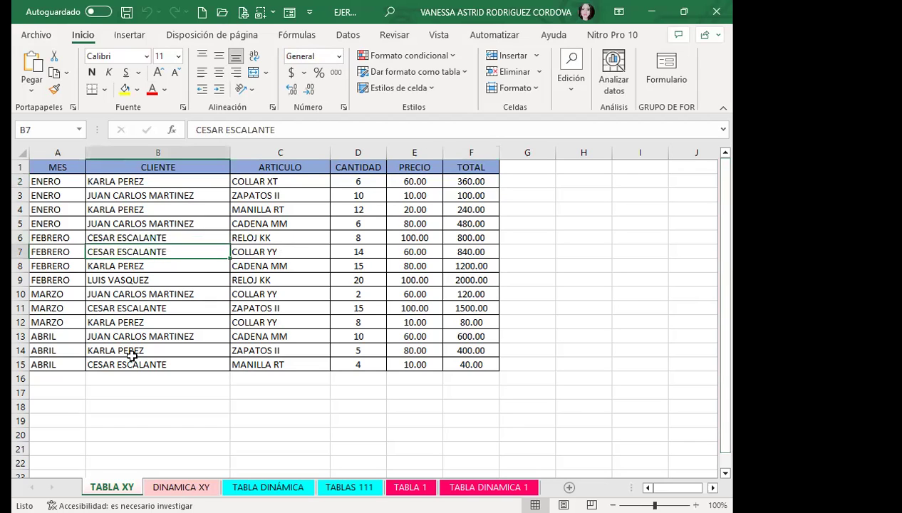
{"action": "left_click", "coordinate": [130, 35]}
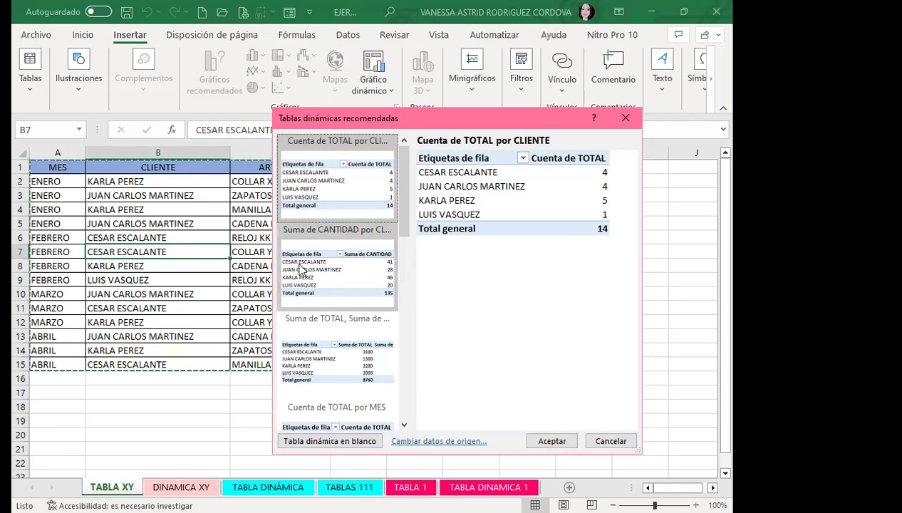
Preview recommended pivots: CANTIDAD sums, TOTAL/CANTIDAD/PRECIO sums, and average TOTAL per CLIENTE and MES.
{"action": "left_click", "coordinate": [317, 258]}
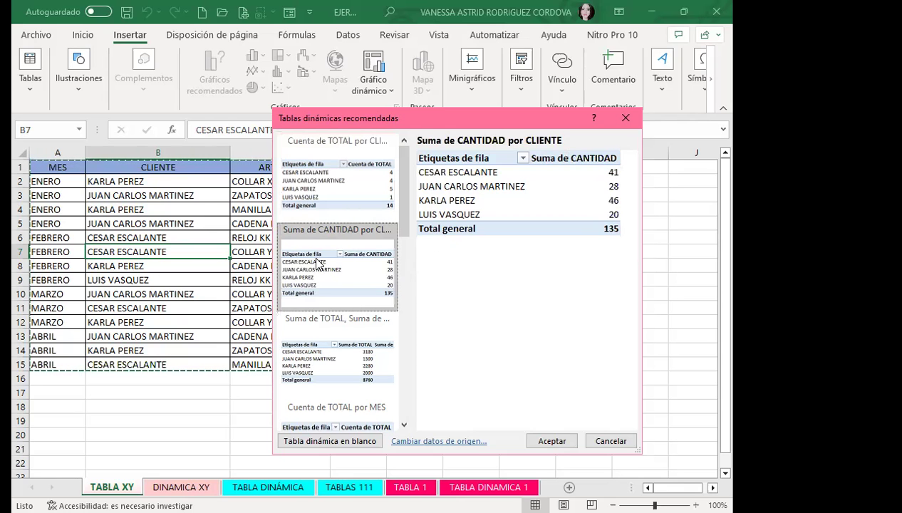
{"action": "left_click", "coordinate": [313, 352]}
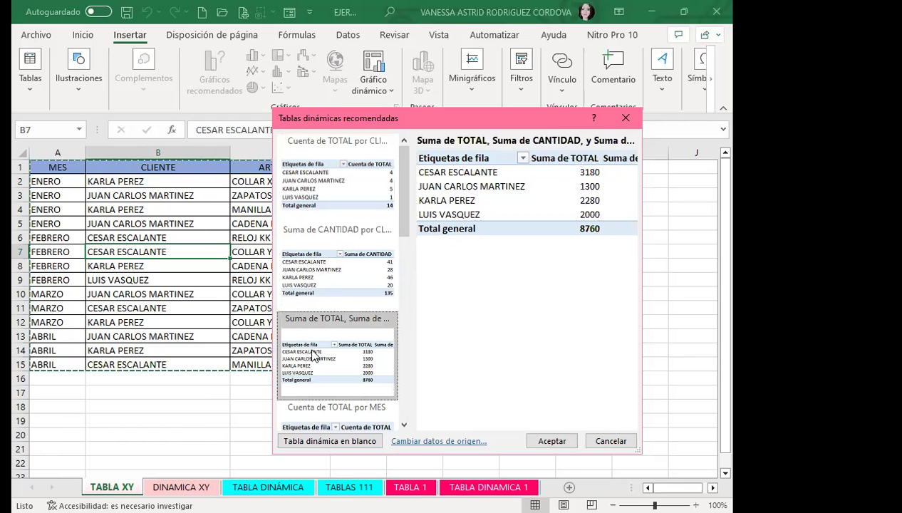
{"action": "scroll", "coordinate": [332, 344], "scroll_direction": "down", "scroll_amount": 5}
{"action": "scroll", "coordinate": [332, 342], "scroll_direction": "down", "scroll_amount": 5}
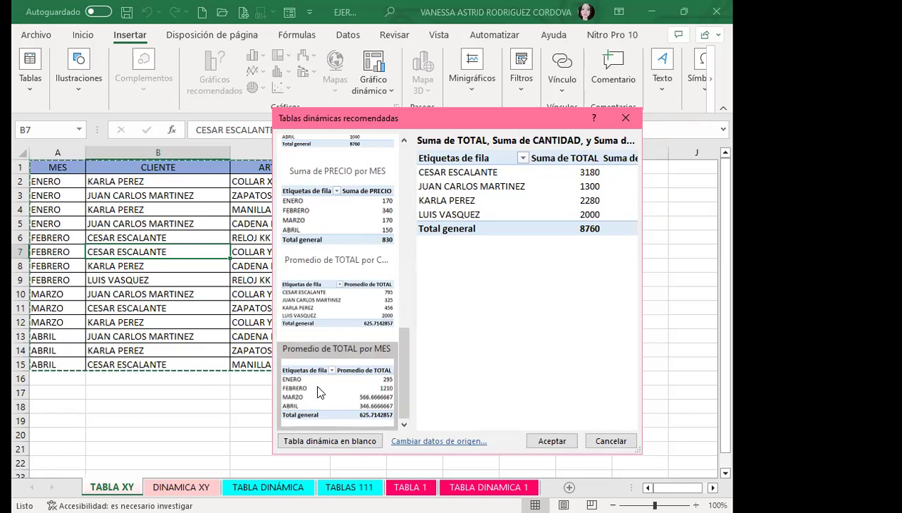
{"action": "left_click", "coordinate": [301, 305]}
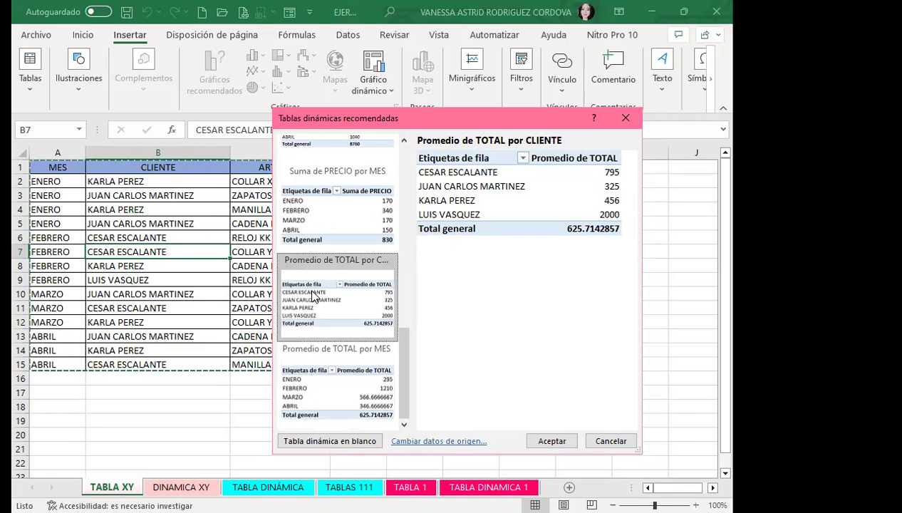
{"action": "left_click", "coordinate": [306, 397]}
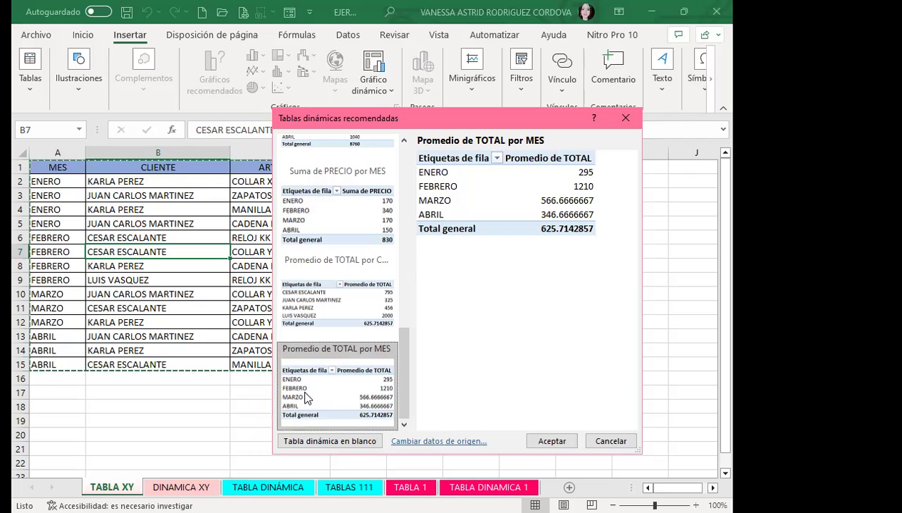
{"action": "scroll", "coordinate": [342, 257], "scroll_direction": "up", "scroll_amount": 5}
{"action": "left_click", "coordinate": [329, 185]}
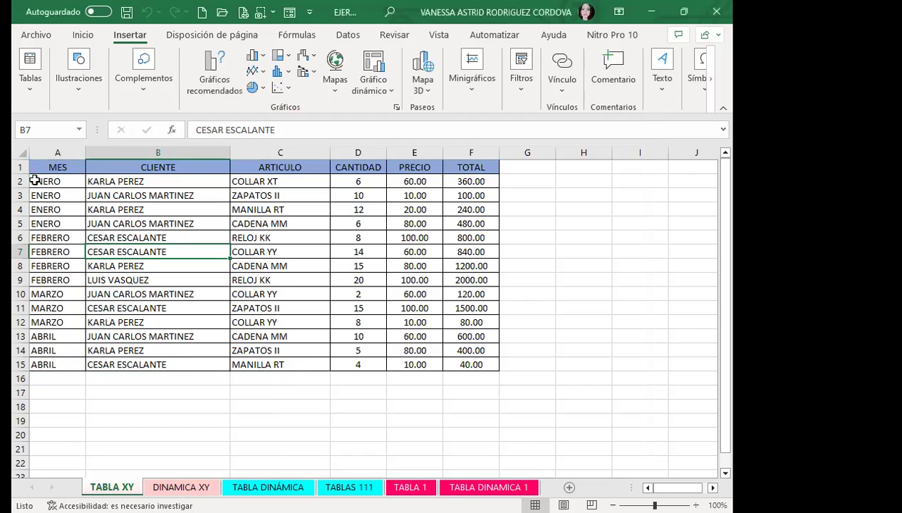
Select the entire TABLA XY data range A1:F15 with Ctrl+A.
{"action": "mouse_move", "coordinate": [44, 165]}
{"action": "left_mouse_down"}
{"action": "mouse_move", "coordinate": [461, 346]}
{"action": "mouse_move", "coordinate": [461, 364]}
{"action": "left_mouse_up"}
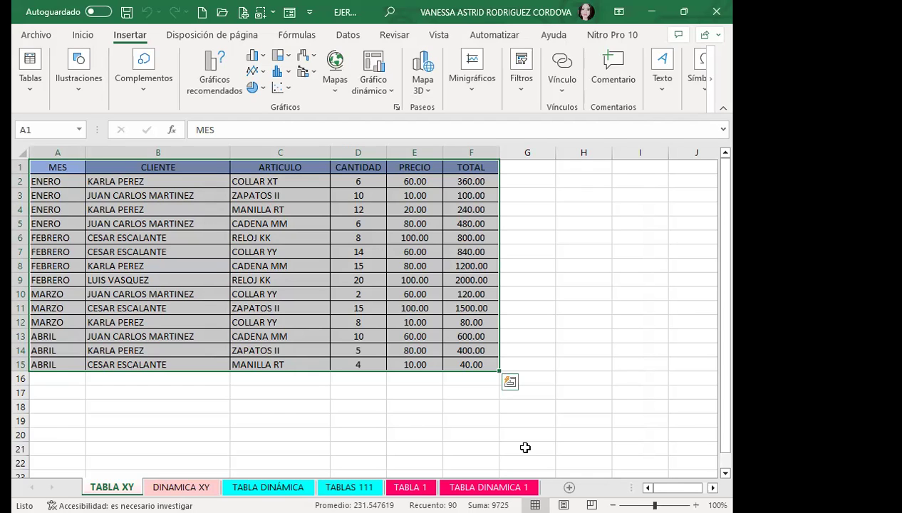
{"action": "left_click", "coordinate": [30, 94]}
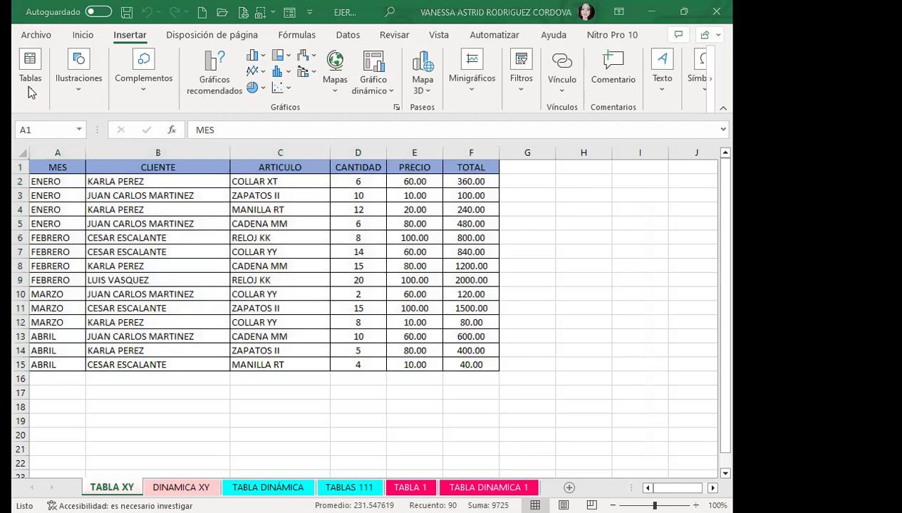
{"action": "key", "text": "ctrl+a"}
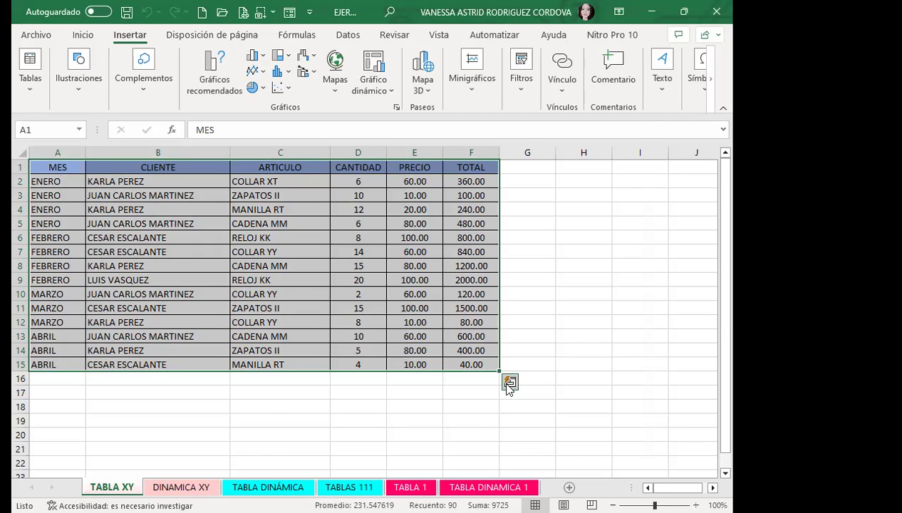
Browse Quick Analysis suggestions for A1:F15, comparing the Gráficos and Tablas pivot table options.
{"action": "left_click", "coordinate": [508, 383]}
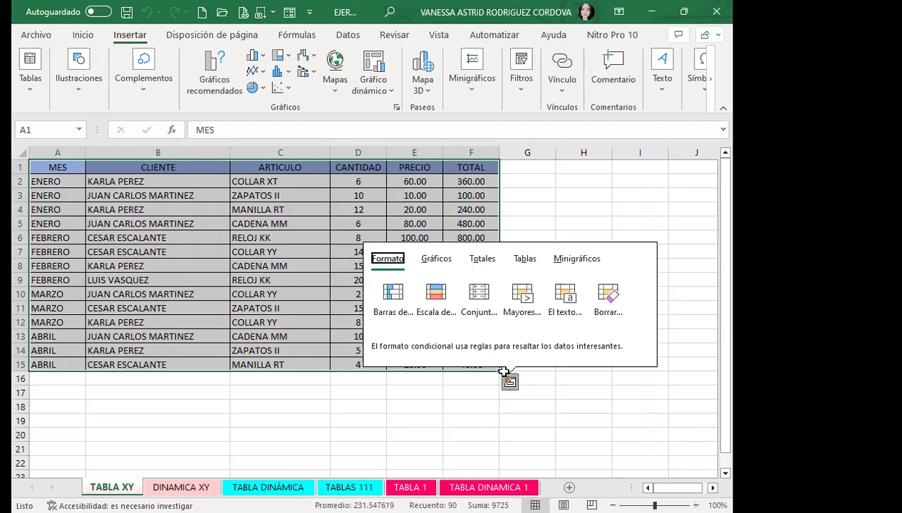
{"action": "left_click", "coordinate": [525, 260]}
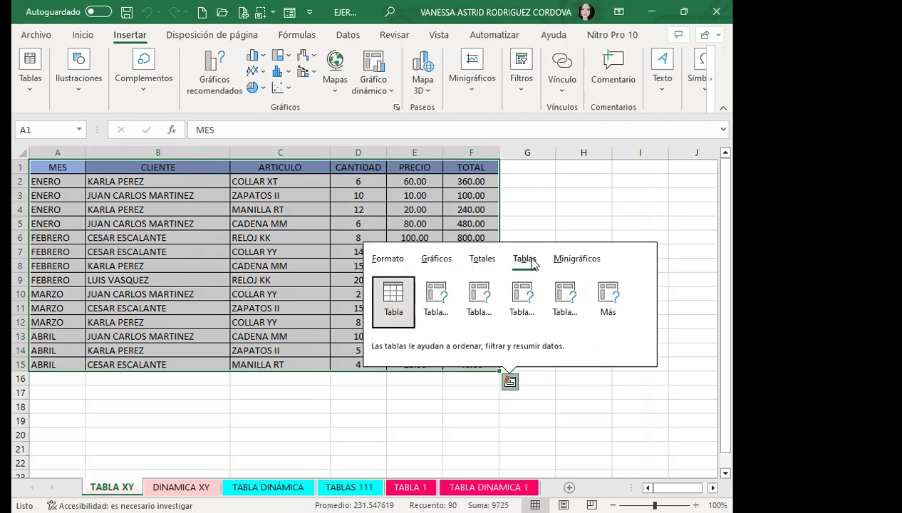
{"action": "mouse_move", "coordinate": [436, 297]}
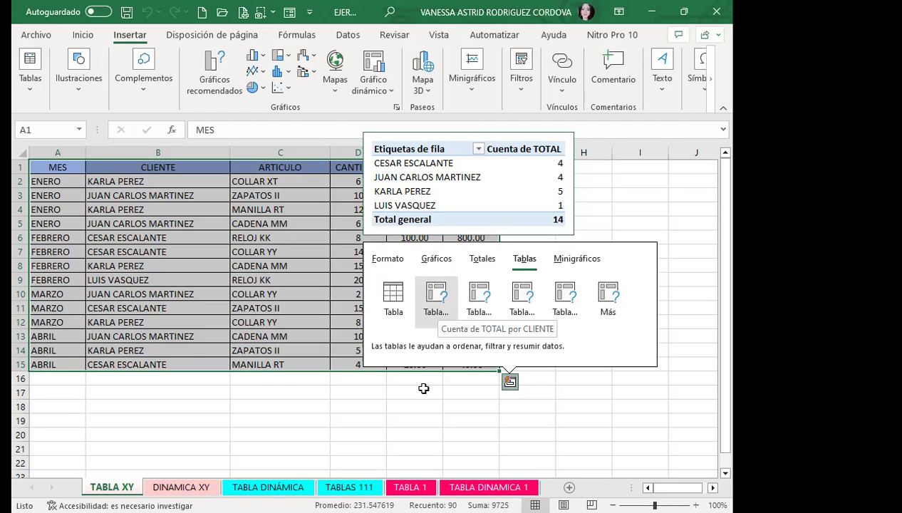
{"action": "left_click", "coordinate": [423, 389]}
{"action": "mouse_move", "coordinate": [57, 166]}
{"action": "left_mouse_down"}
{"action": "mouse_move", "coordinate": [214, 251]}
{"action": "mouse_move", "coordinate": [431, 338]}
{"action": "mouse_move", "coordinate": [466, 368]}
{"action": "left_mouse_up"}
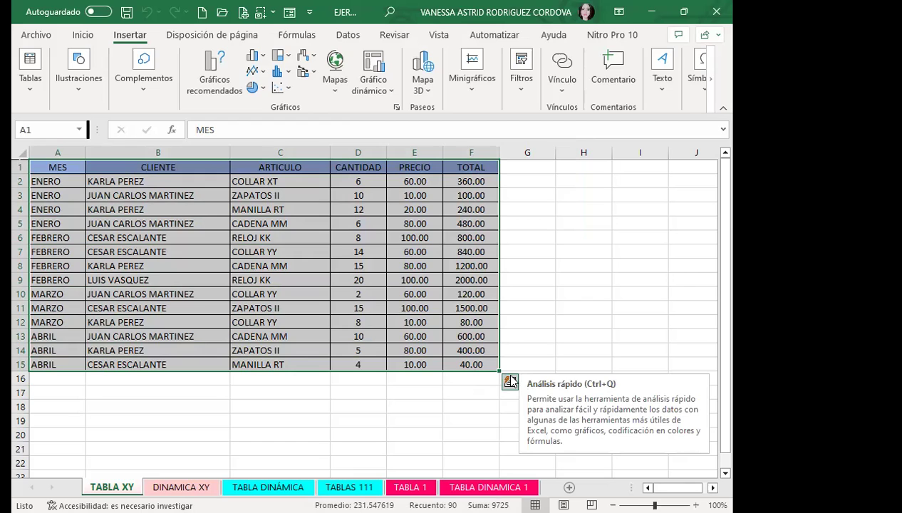
{"action": "left_click", "coordinate": [511, 381]}
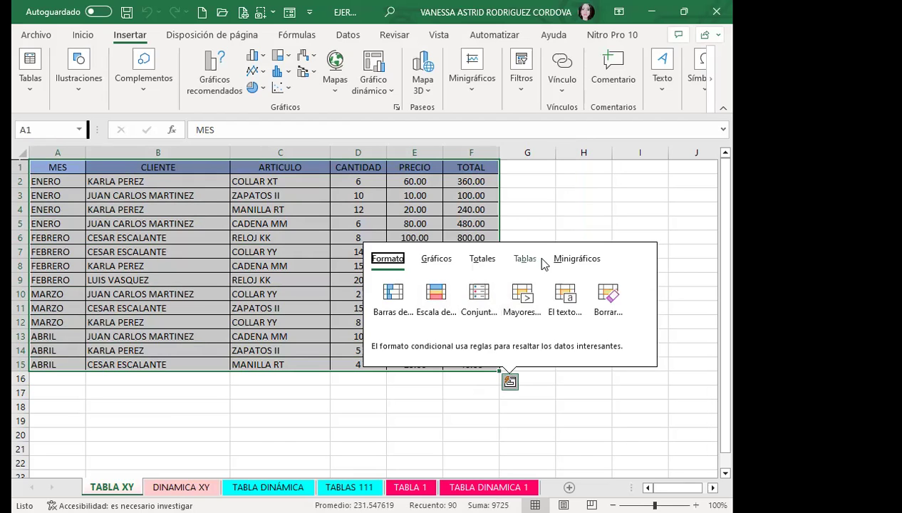
{"action": "left_click", "coordinate": [436, 259]}
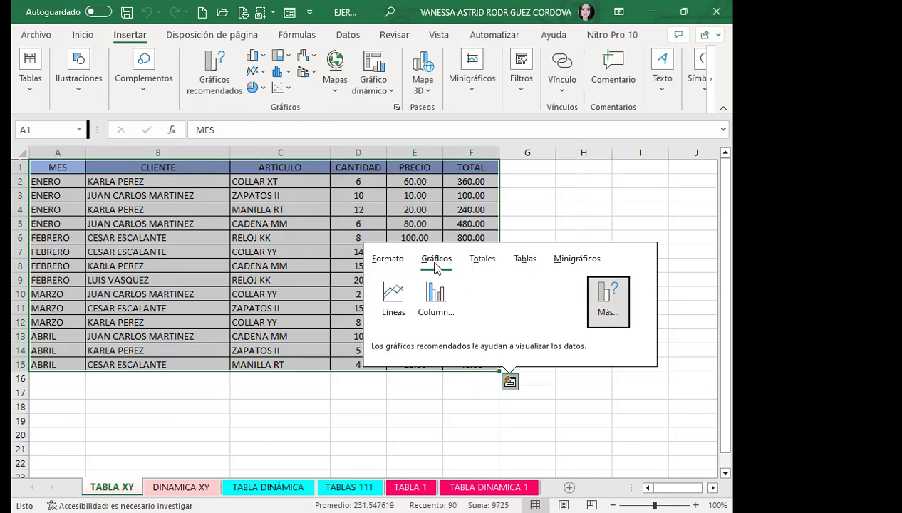
{"action": "left_click", "coordinate": [532, 263]}
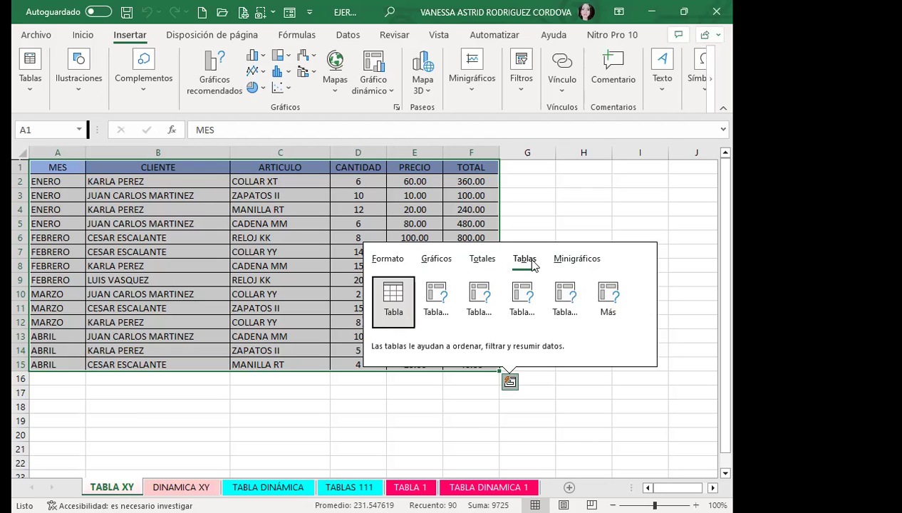
{"action": "mouse_move", "coordinate": [522, 297]}
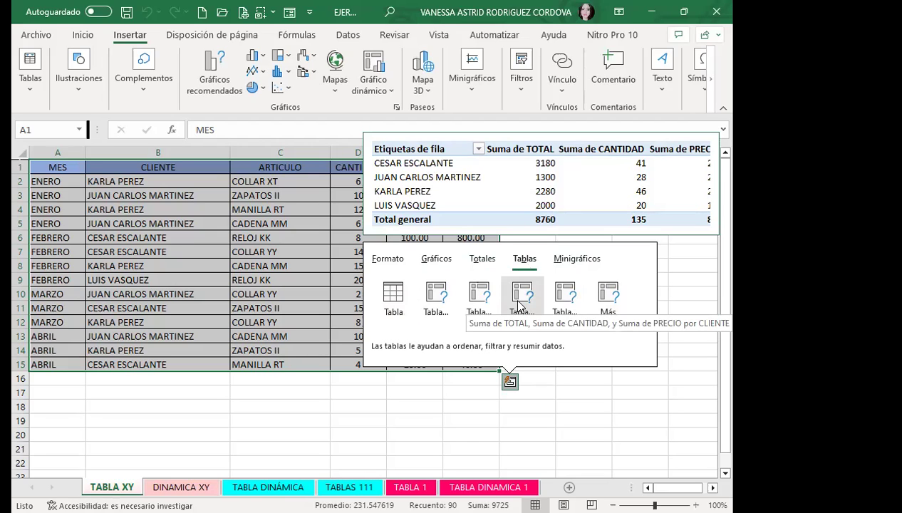
Open the full recommended pivot tables list from Quick Analysis, then cancel it.
{"action": "left_click", "coordinate": [607, 299]}
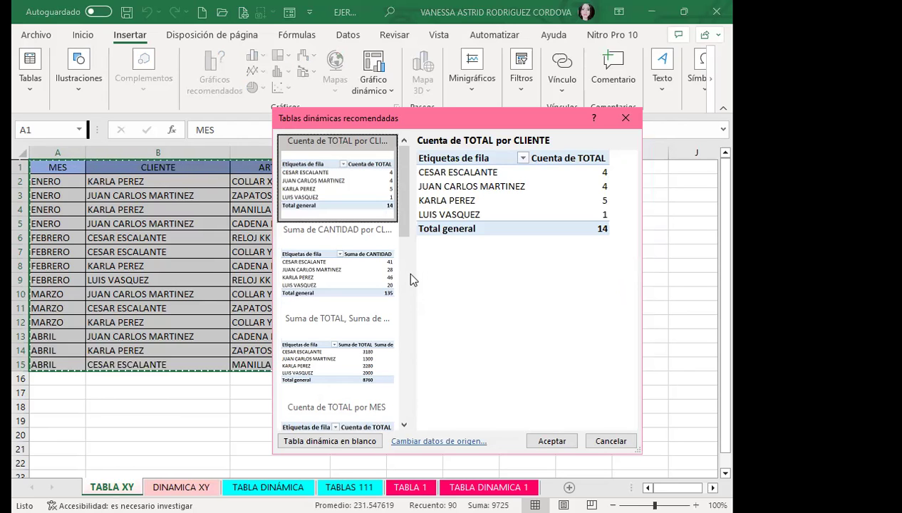
{"action": "left_click", "coordinate": [628, 120]}
{"action": "left_click", "coordinate": [508, 382]}
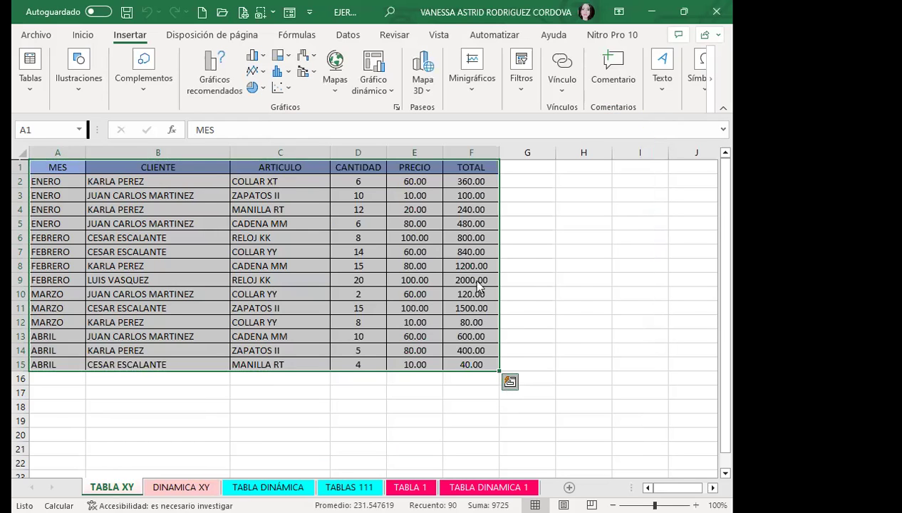
{"action": "left_click", "coordinate": [483, 261]}
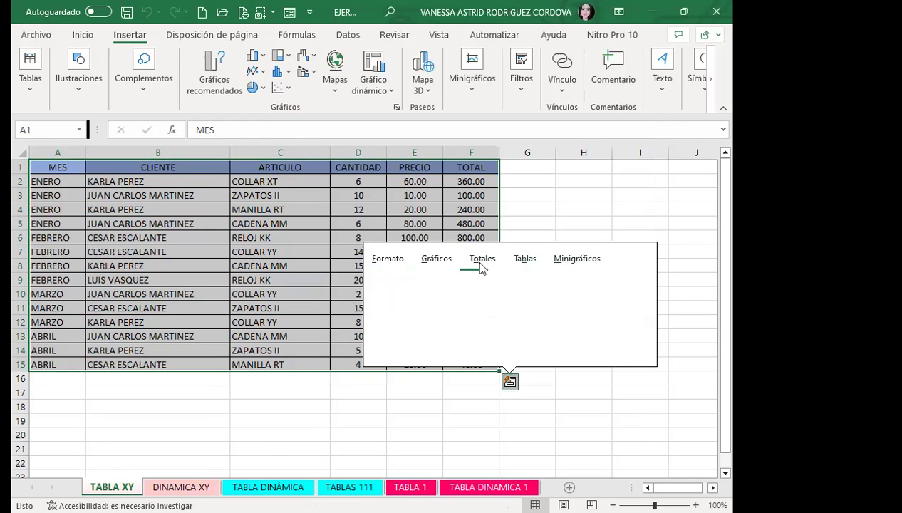
{"action": "left_click", "coordinate": [524, 261]}
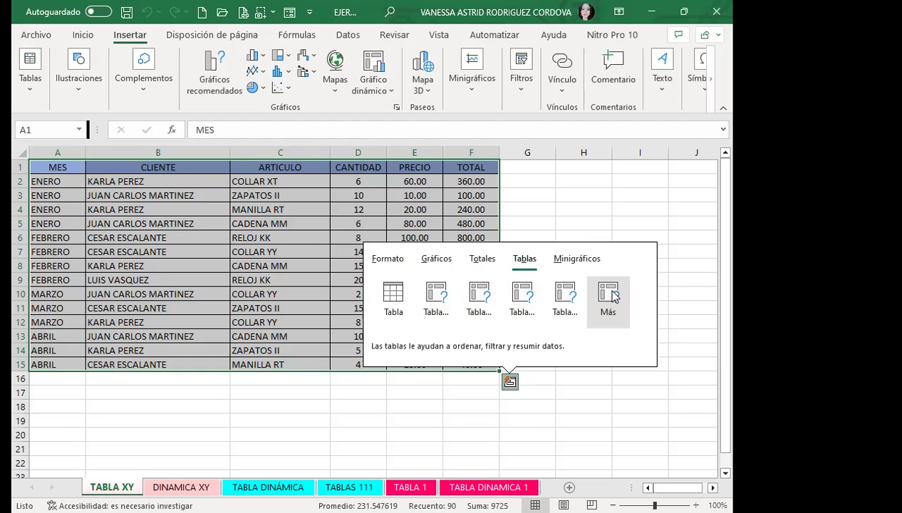
{"action": "left_click", "coordinate": [131, 209]}
{"action": "left_click_drag", "start_coordinate": [60, 163], "coordinate": [463, 361]}
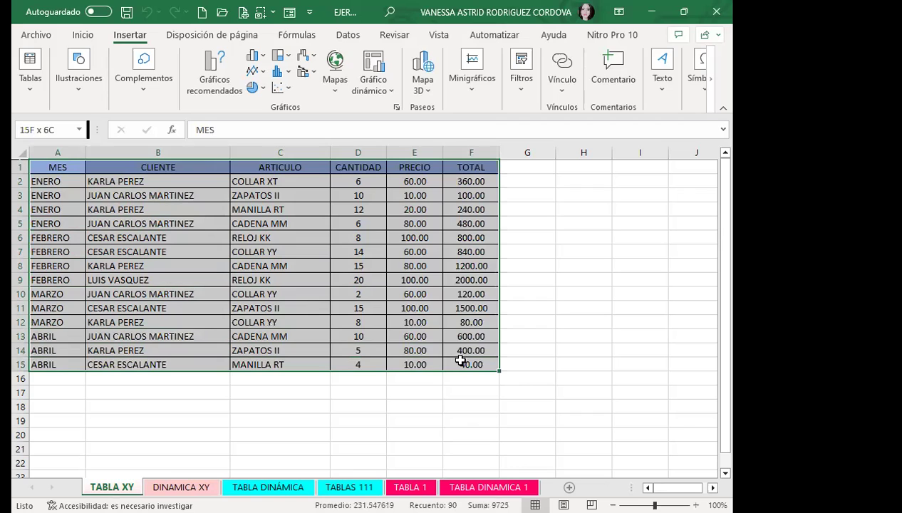
{"action": "left_click", "coordinate": [31, 87]}
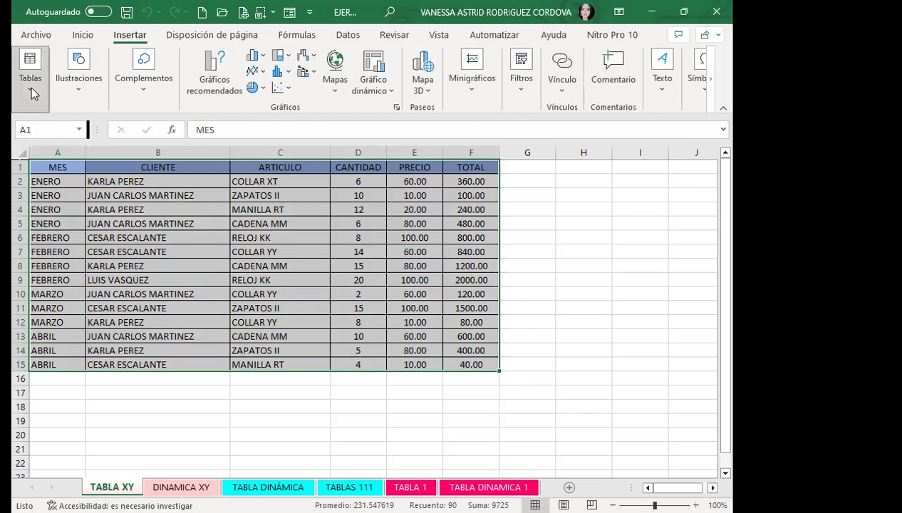
Insert a pivot table from 'TABLA XY'!A1:F15 at cell A2 of the existing DINAMICA XY sheet.
{"action": "left_click", "coordinate": [39, 131]}
{"action": "left_click", "coordinate": [333, 288]}
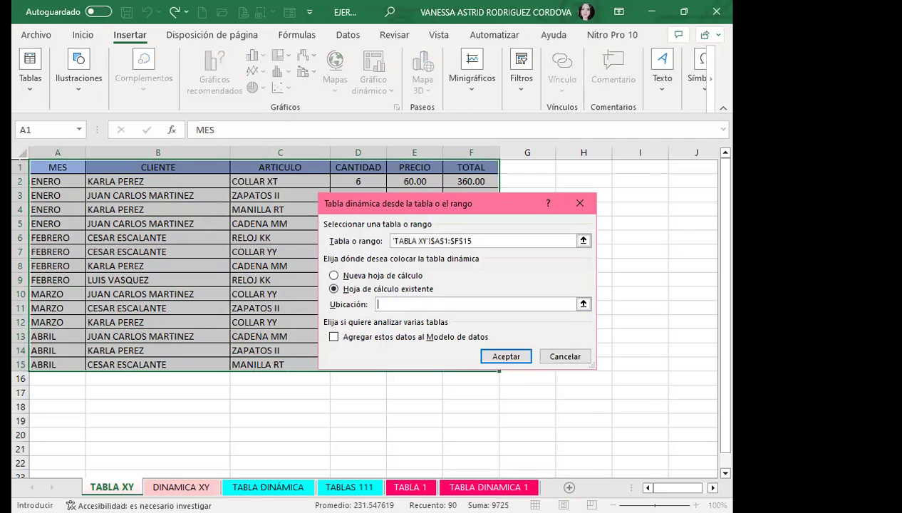
{"action": "left_click", "coordinate": [181, 487]}
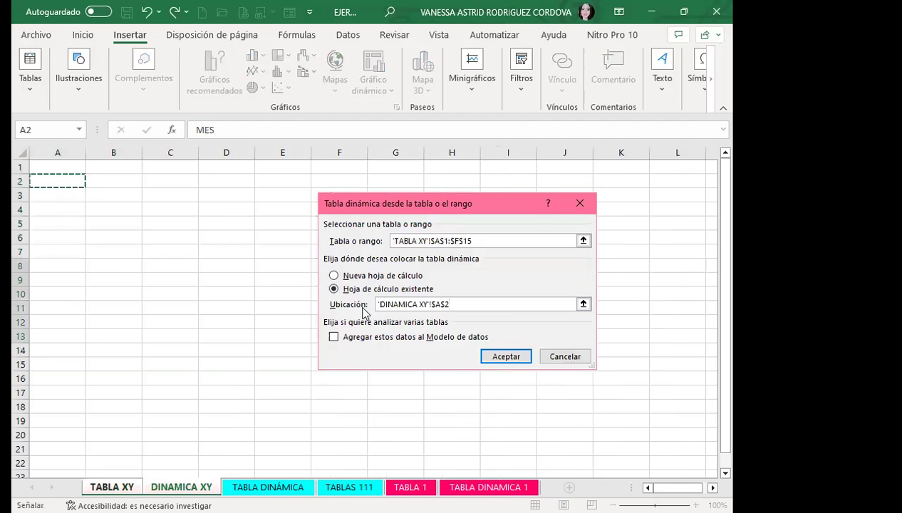
{"action": "left_click", "coordinate": [509, 363]}
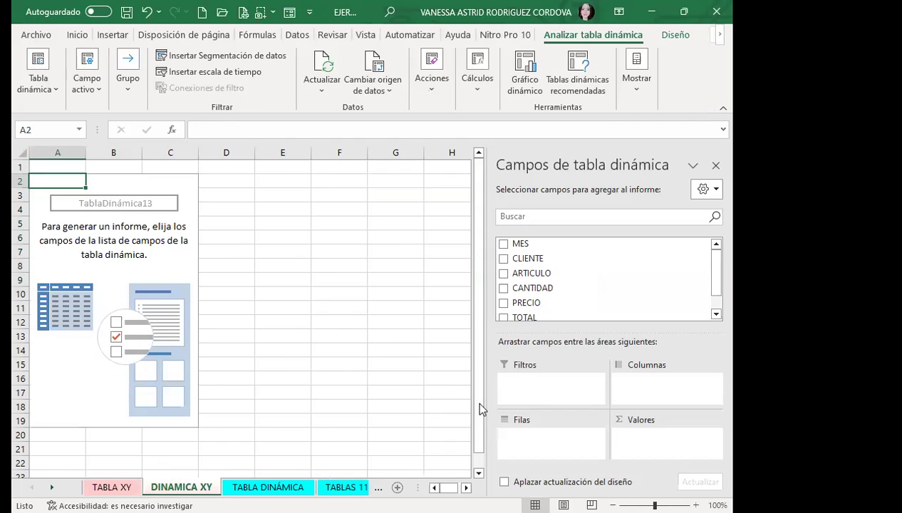
{"action": "scroll", "coordinate": [229, 336], "scroll_direction": "down", "scroll_amount": 2}
{"action": "scroll", "coordinate": [171, 278], "scroll_direction": "up", "scroll_amount": 2}
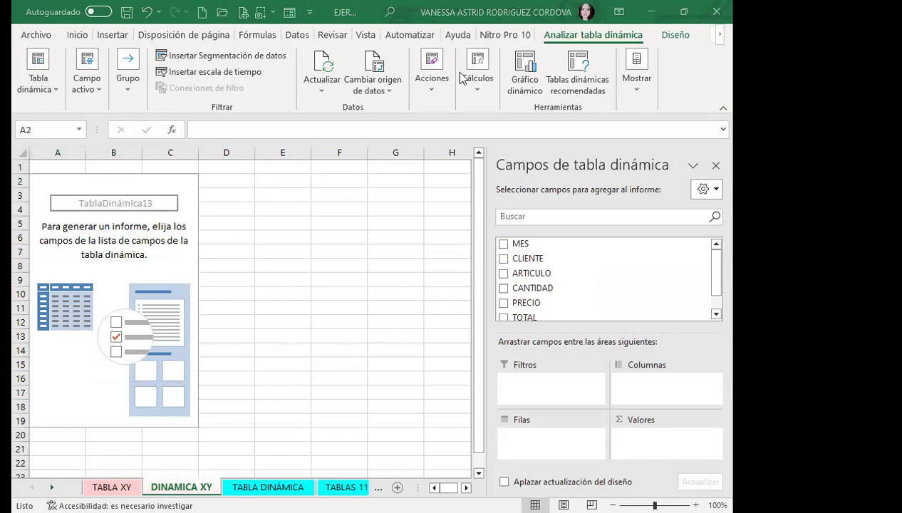
{"action": "left_click", "coordinate": [570, 40]}
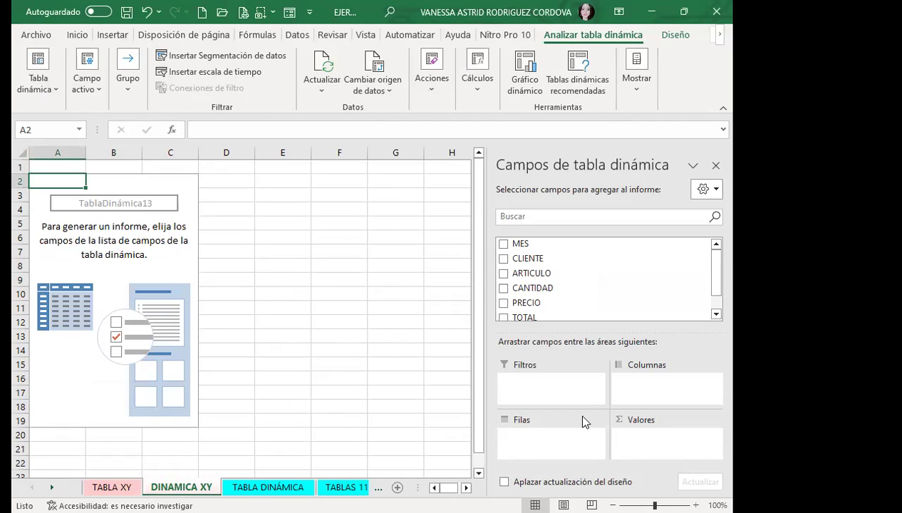
{"action": "left_click", "coordinate": [676, 37]}
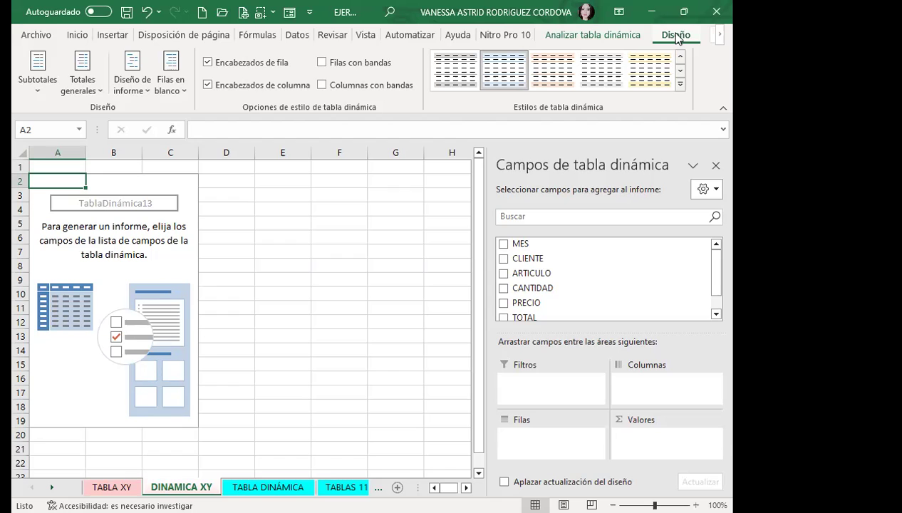
{"action": "left_click", "coordinate": [678, 85]}
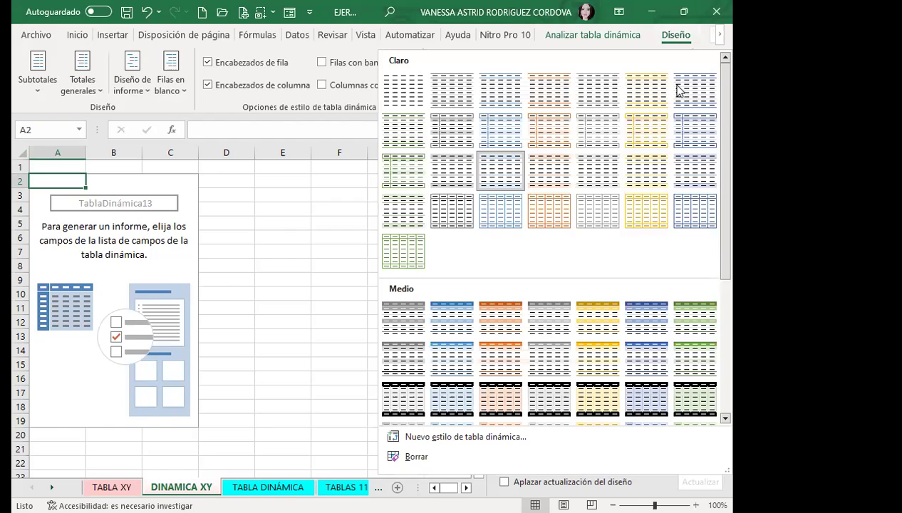
{"action": "left_click", "coordinate": [320, 164]}
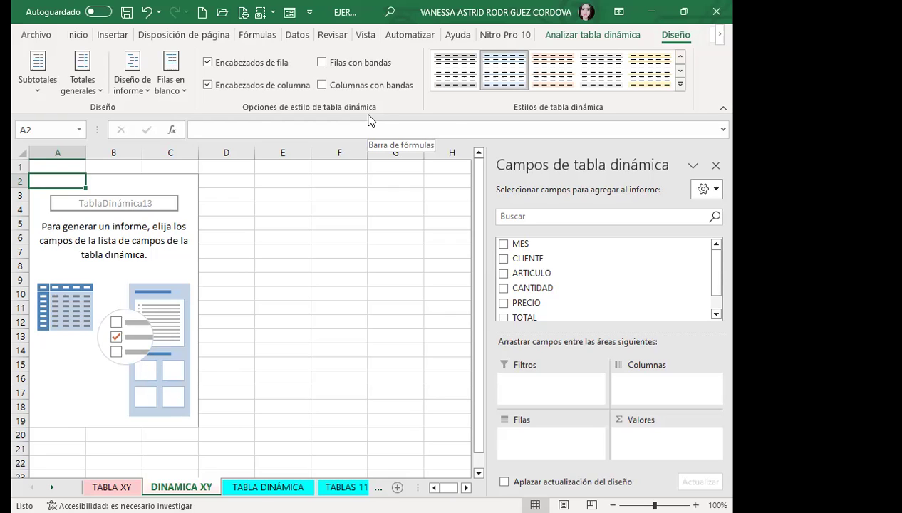
{"action": "left_click", "coordinate": [567, 35]}
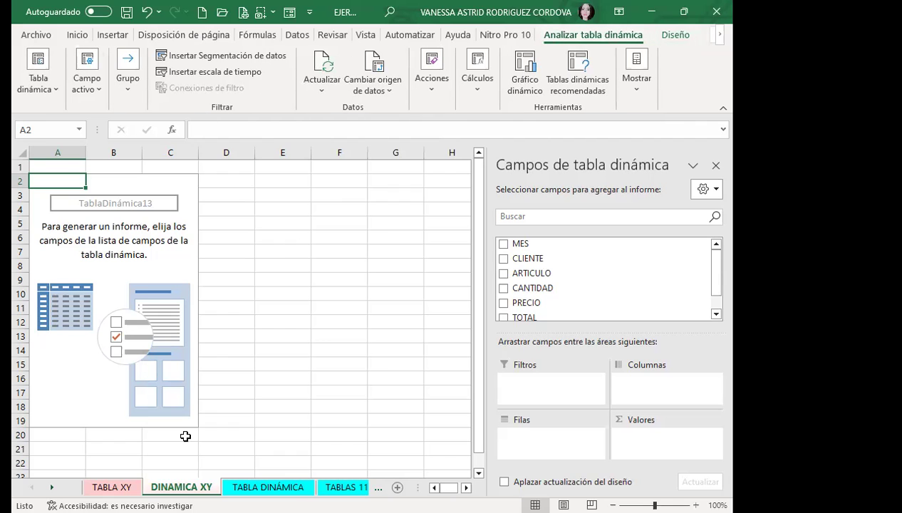
Change the pivot table name from TablaDinámica13 to TablaDinámica_EJEMPLO.
{"action": "left_click", "coordinate": [53, 92]}
{"action": "left_click", "coordinate": [61, 139]}
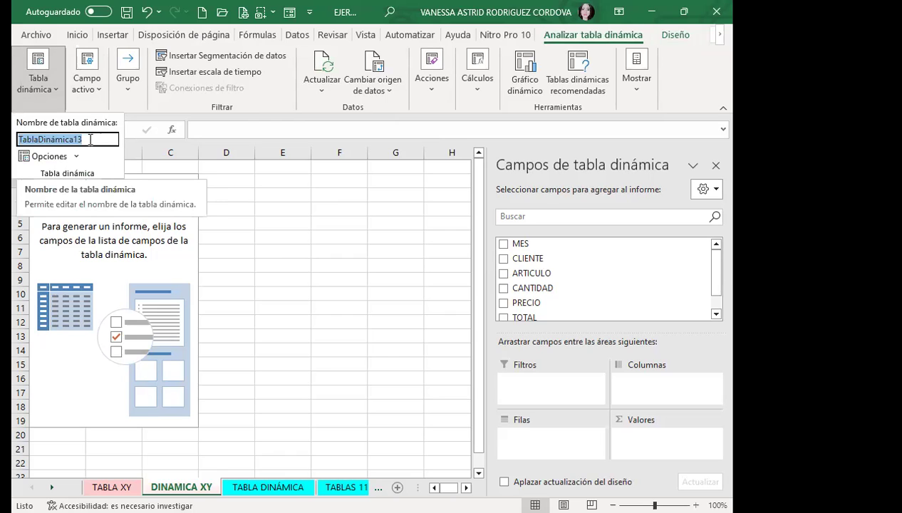
{"action": "left_click", "coordinate": [89, 139]}
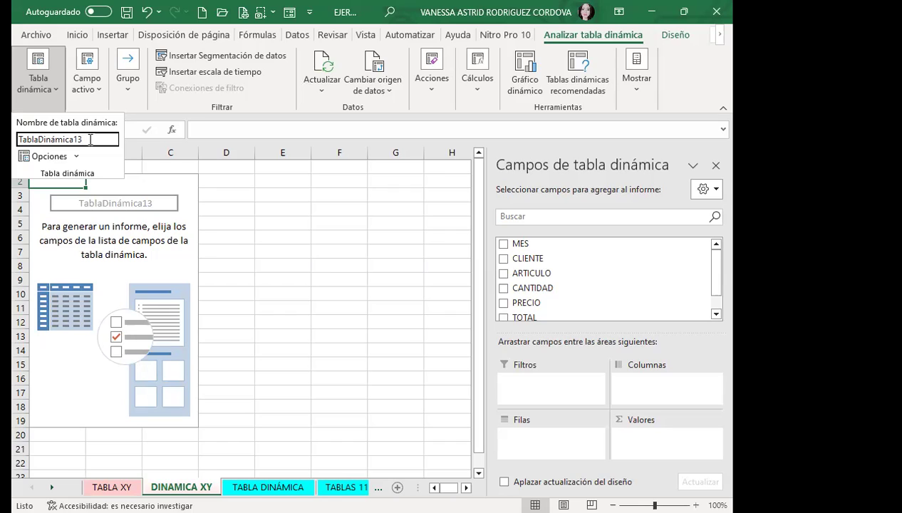
{"action": "key", "text": "BackSpace"}
{"action": "key", "text": "BackSpace"}
{"action": "type", "text": "_"}
{"action": "type", "text": "EJEMPLO"}
{"action": "left_click", "coordinate": [279, 227]}
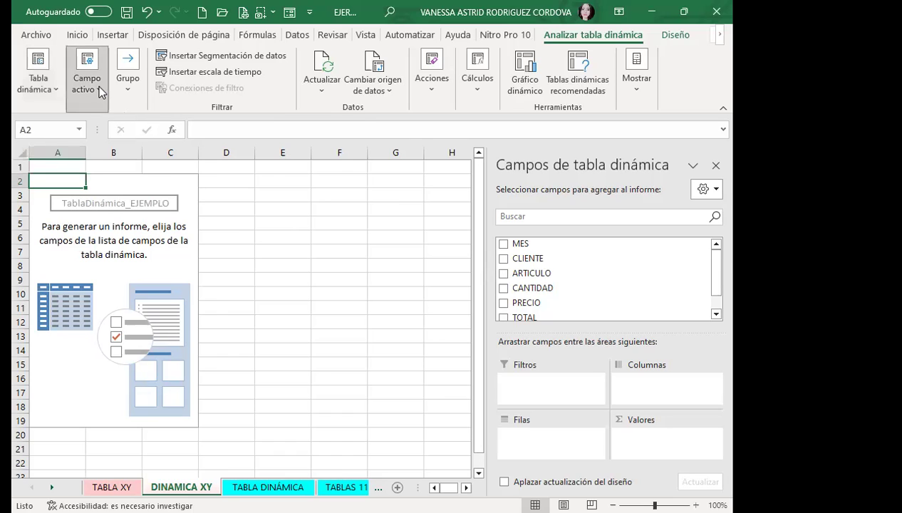
{"action": "left_click", "coordinate": [100, 92]}
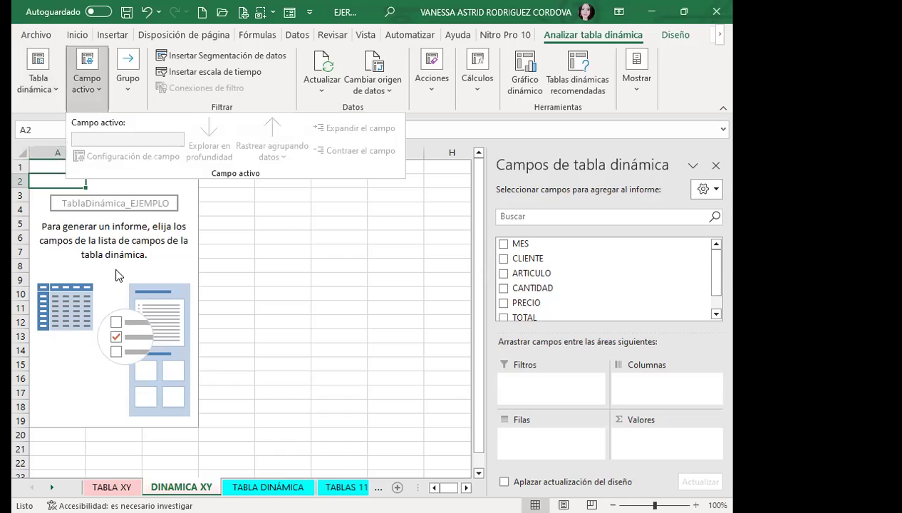
{"action": "key", "text": "Escape"}
{"action": "left_click", "coordinate": [99, 92]}
{"action": "left_click", "coordinate": [128, 71]}
{"action": "left_click", "coordinate": [128, 72]}
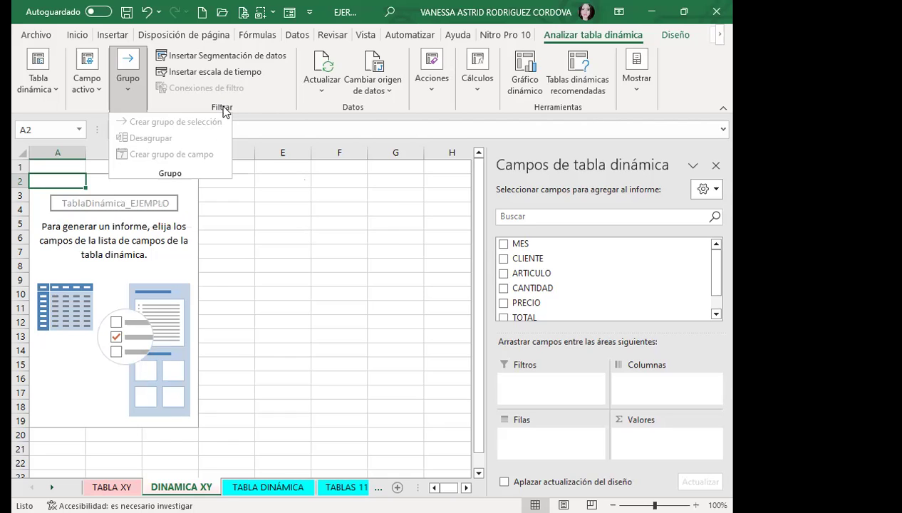
{"action": "left_click", "coordinate": [223, 107]}
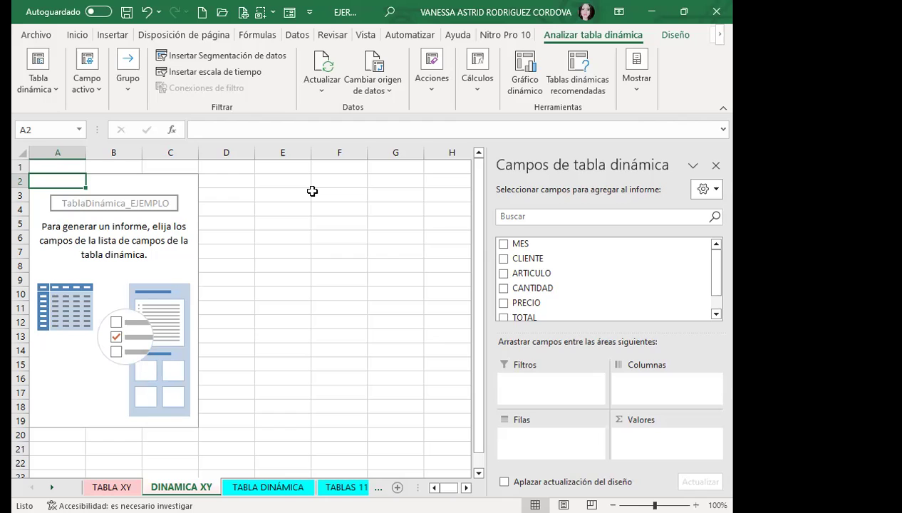
Put MES in the pivot columns, with CLIENTE and then ARTICULO in the rows.
{"action": "left_click", "coordinate": [504, 242]}
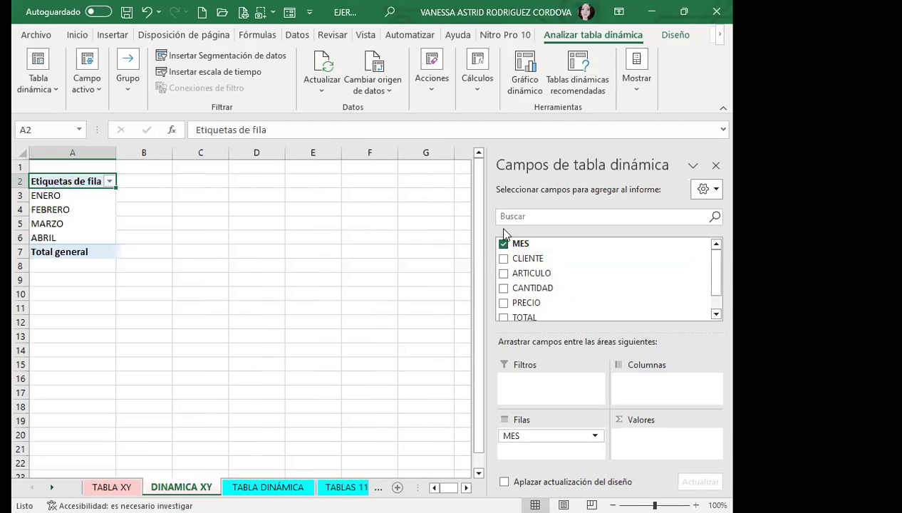
{"action": "left_click_drag", "start_coordinate": [535, 435], "coordinate": [649, 387]}
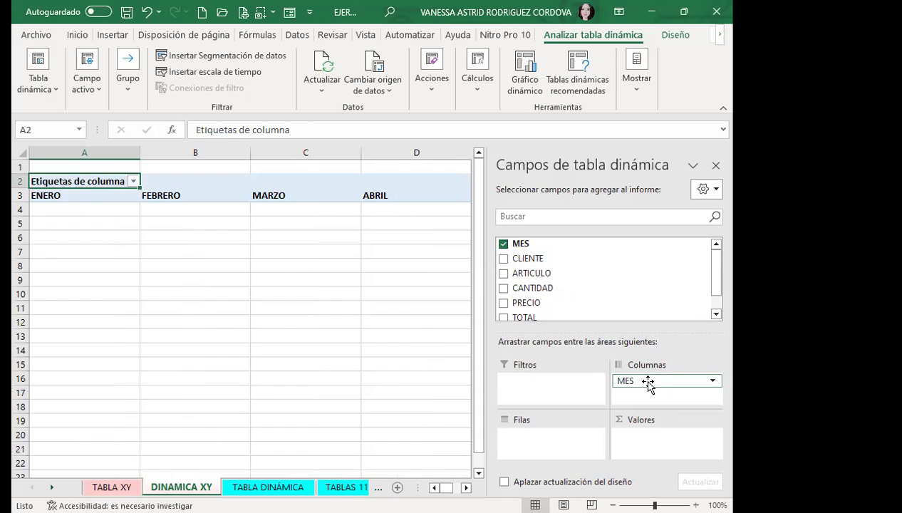
{"action": "left_click", "coordinate": [503, 259]}
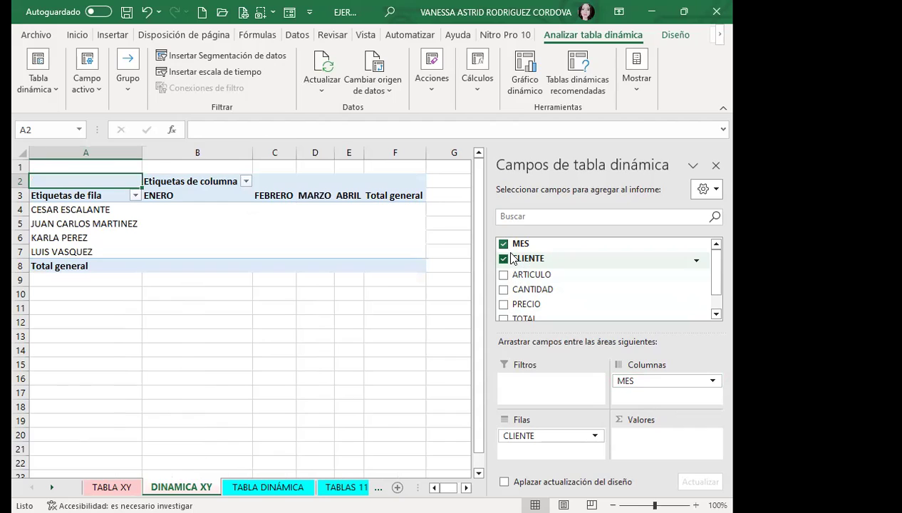
{"action": "left_click", "coordinate": [504, 274]}
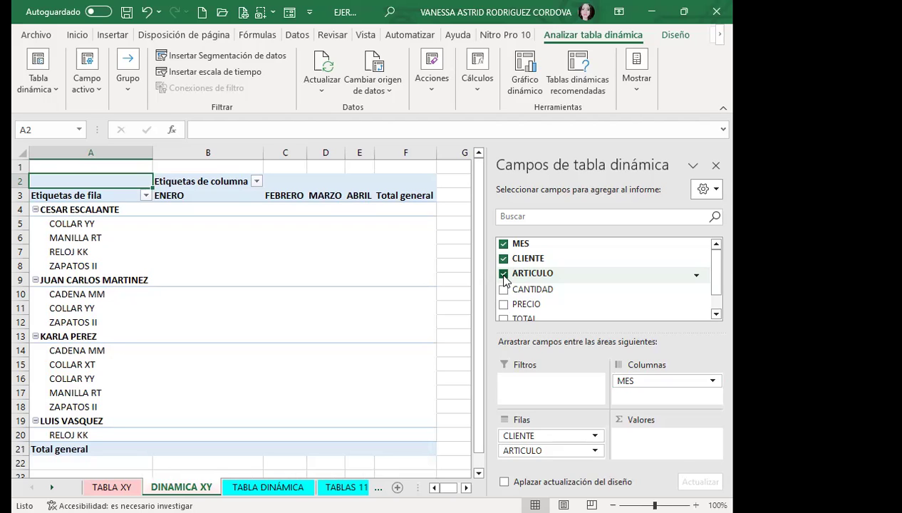
Add TOTAL as Suma de TOTAL in Valores, giving a grand total of 8760.
{"action": "scroll", "coordinate": [504, 282], "scroll_direction": "down", "scroll_amount": 1}
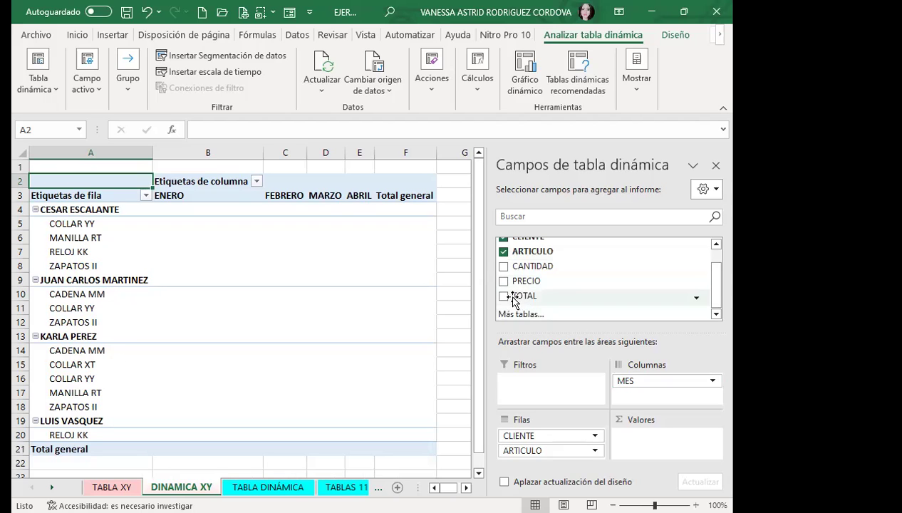
{"action": "left_click", "coordinate": [504, 296]}
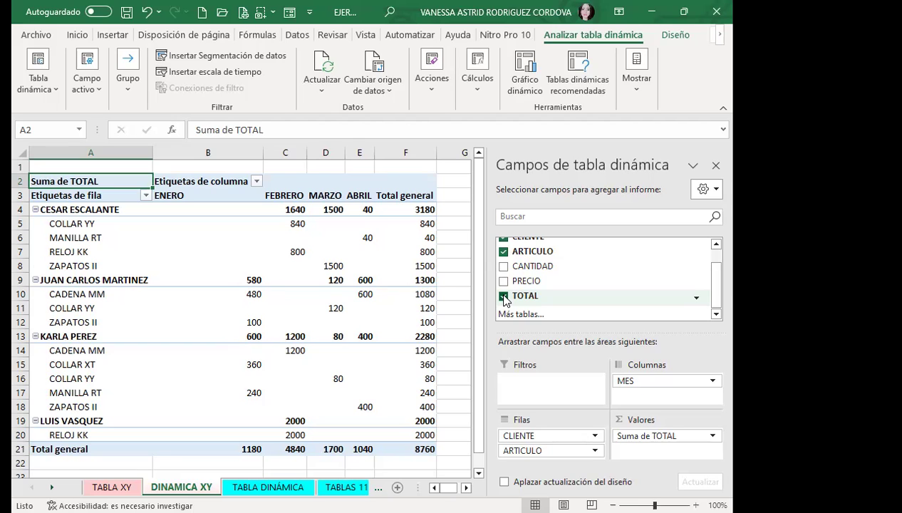
{"action": "scroll", "coordinate": [307, 356], "scroll_direction": "down", "scroll_amount": 2}
{"action": "scroll", "coordinate": [308, 357], "scroll_direction": "down", "scroll_amount": 1}
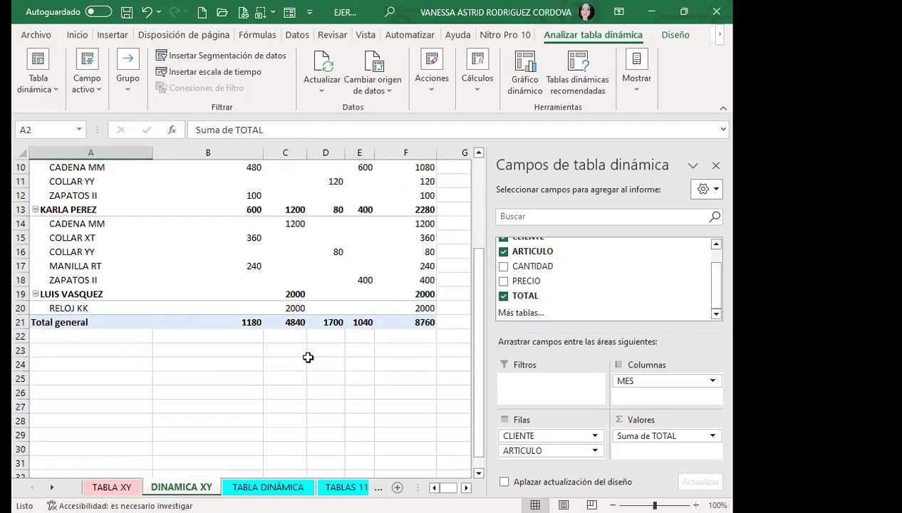
{"action": "scroll", "coordinate": [308, 357], "scroll_direction": "up", "scroll_amount": 1}
{"action": "scroll", "coordinate": [308, 357], "scroll_direction": "up", "scroll_amount": 2}
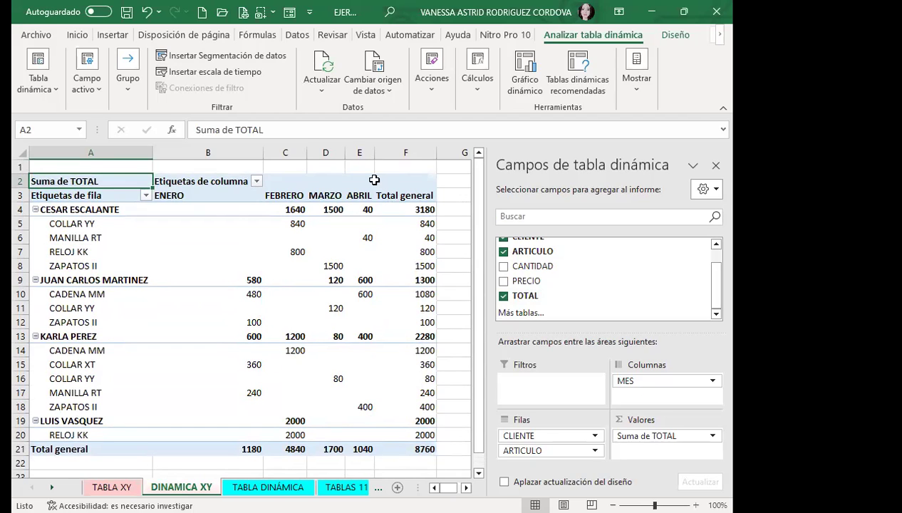
Collapse all four client groups to show totals 3180, 1300, 2280 and 2000.
{"action": "left_click", "coordinate": [34, 207]}
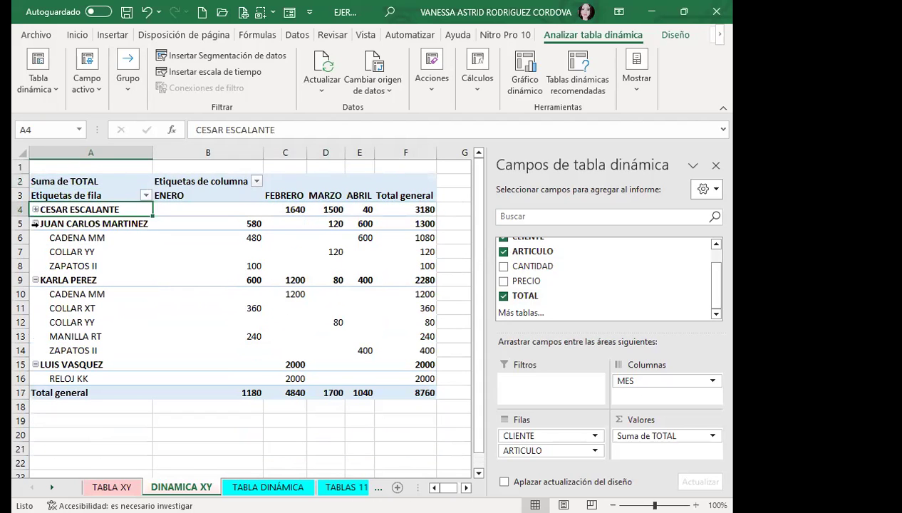
{"action": "left_click", "coordinate": [34, 223]}
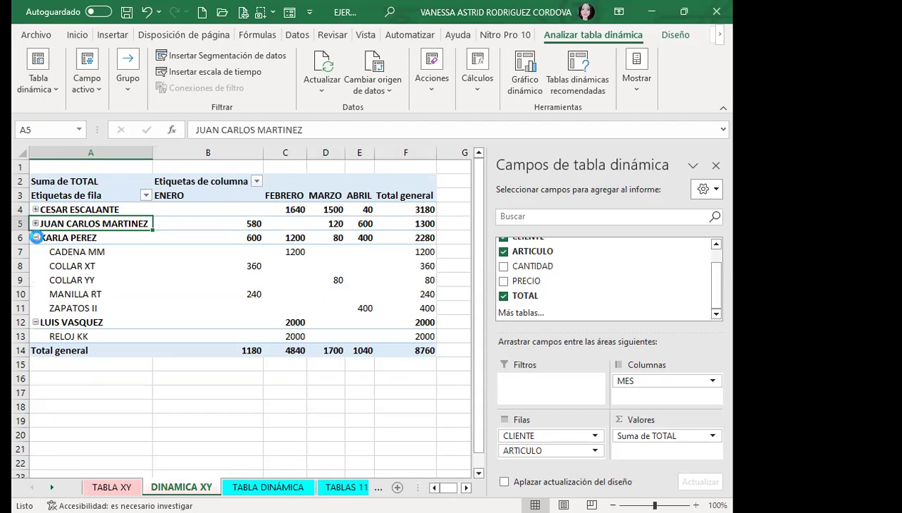
{"action": "left_click", "coordinate": [36, 237]}
{"action": "left_click", "coordinate": [35, 251]}
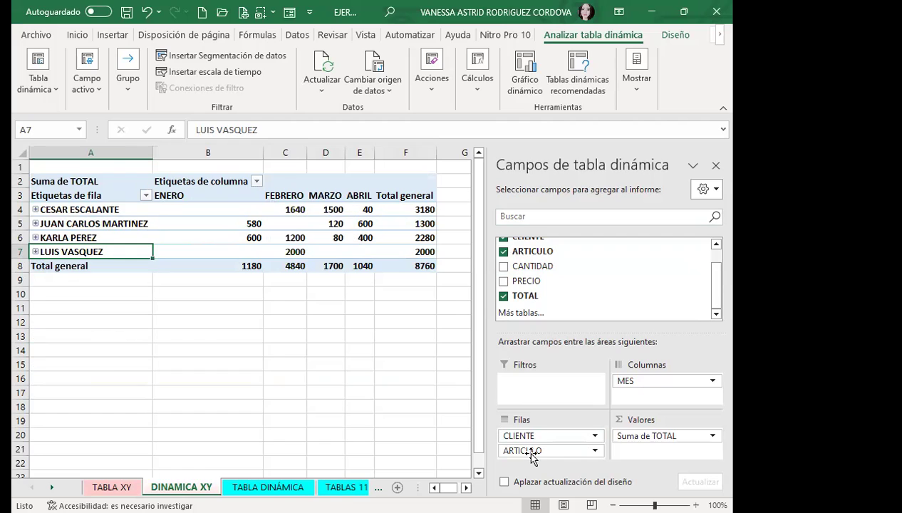
Move ARTICULO above CLIENTE in Filas and back below it, then select cell B4.
{"action": "left_click_drag", "start_coordinate": [536, 451], "coordinate": [537, 438]}
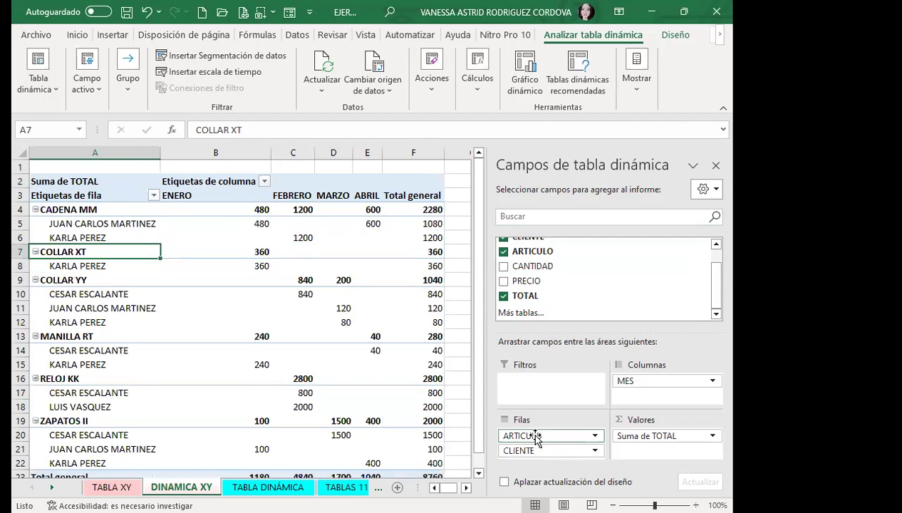
{"action": "left_click_drag", "start_coordinate": [535, 437], "coordinate": [538, 458]}
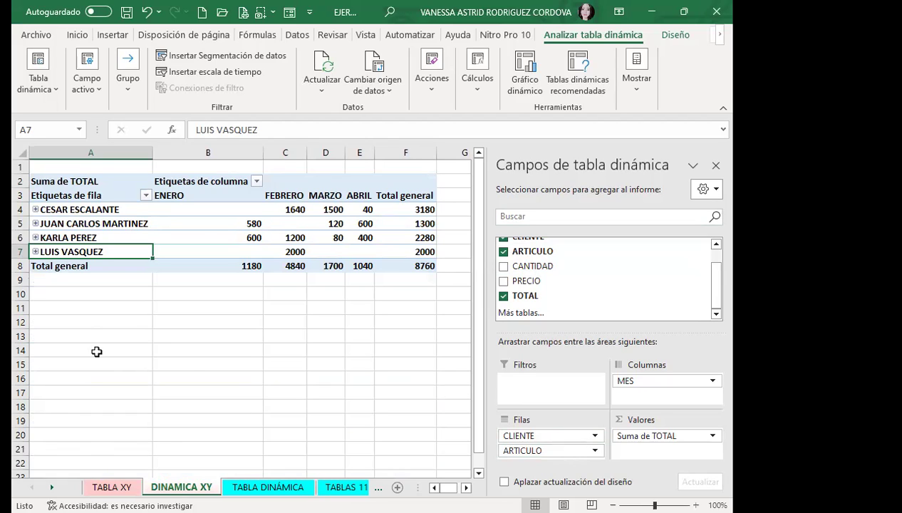
{"action": "left_click", "coordinate": [198, 210]}
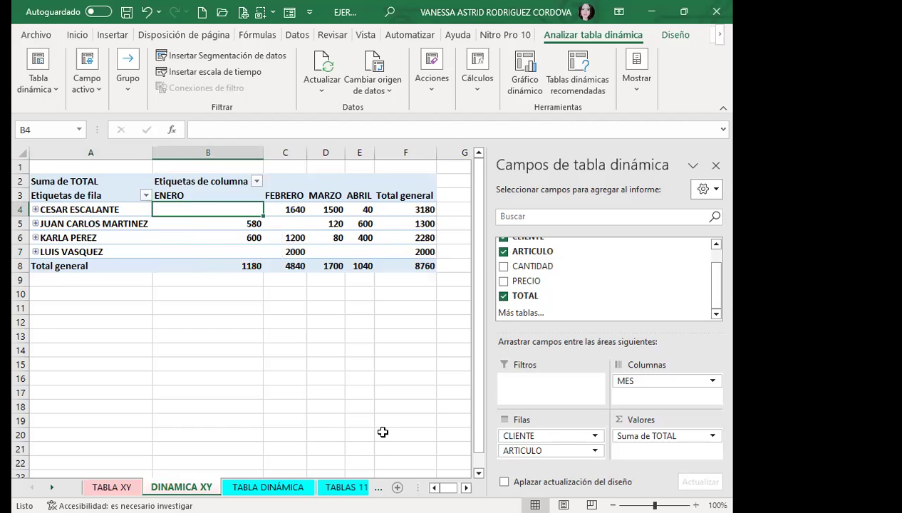
{"action": "key", "text": "ctrl+Page_Up"}
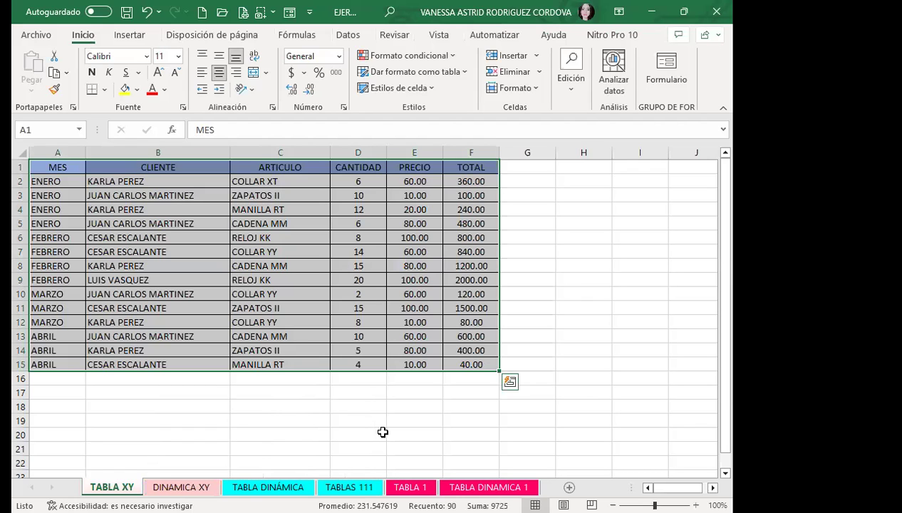
{"action": "key", "text": "ctrl+Page_Down"}
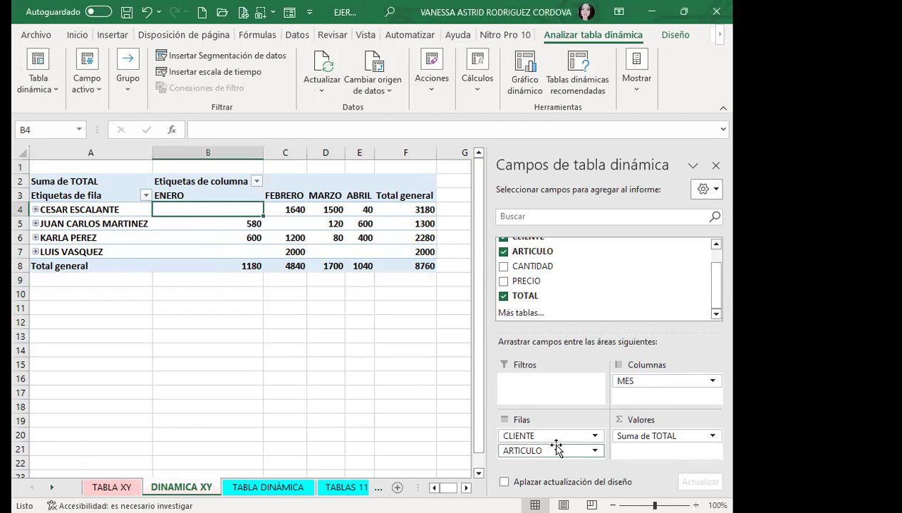
Move MES from Columnas into Filas and expand the first client's articles and months.
{"action": "mouse_move", "coordinate": [626, 380]}
{"action": "left_mouse_down"}
{"action": "mouse_move", "coordinate": [570, 447]}
{"action": "mouse_move", "coordinate": [549, 450]}
{"action": "left_mouse_up"}
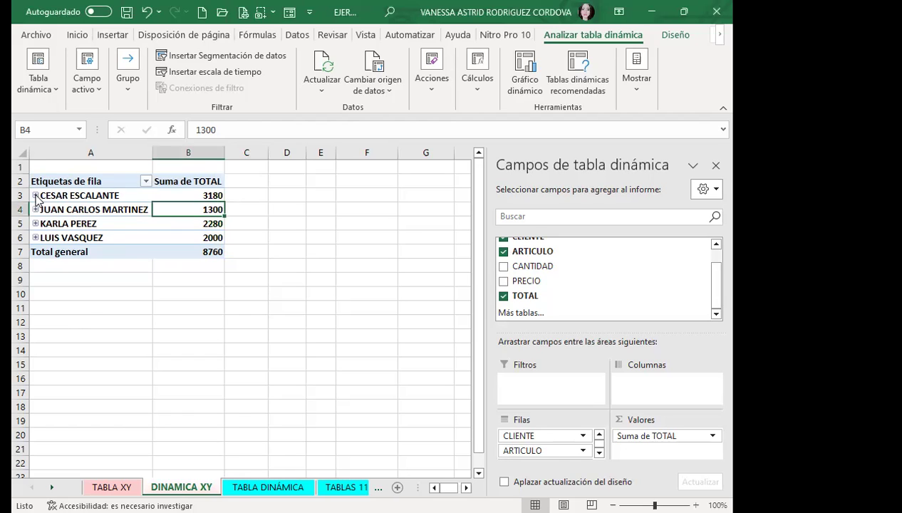
{"action": "left_click", "coordinate": [35, 195]}
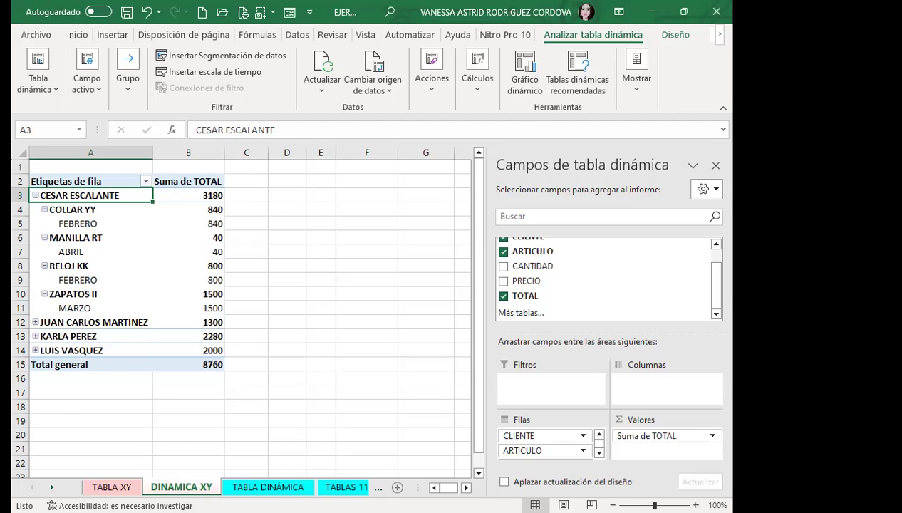
{"action": "left_click", "coordinate": [99, 486]}
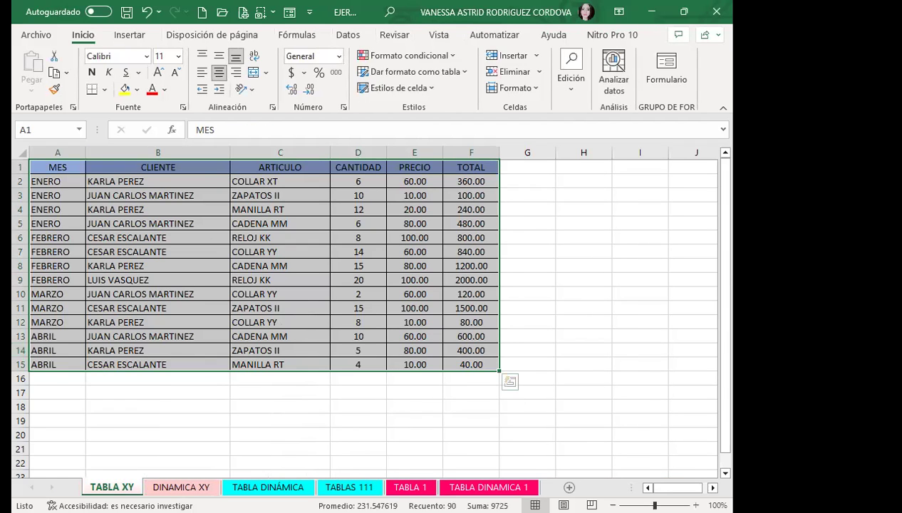
{"action": "key", "text": "ctrl+Page_Down"}
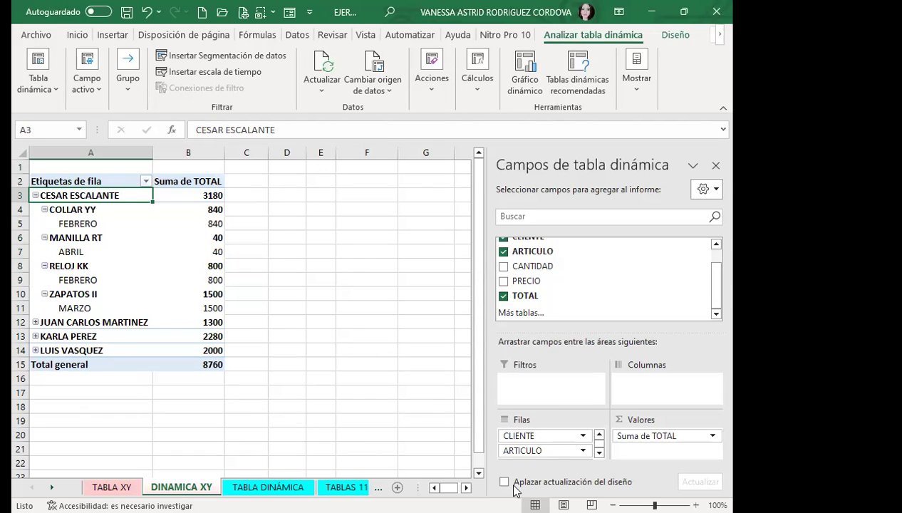
{"action": "scroll", "coordinate": [531, 445], "scroll_direction": "down", "scroll_amount": 1}
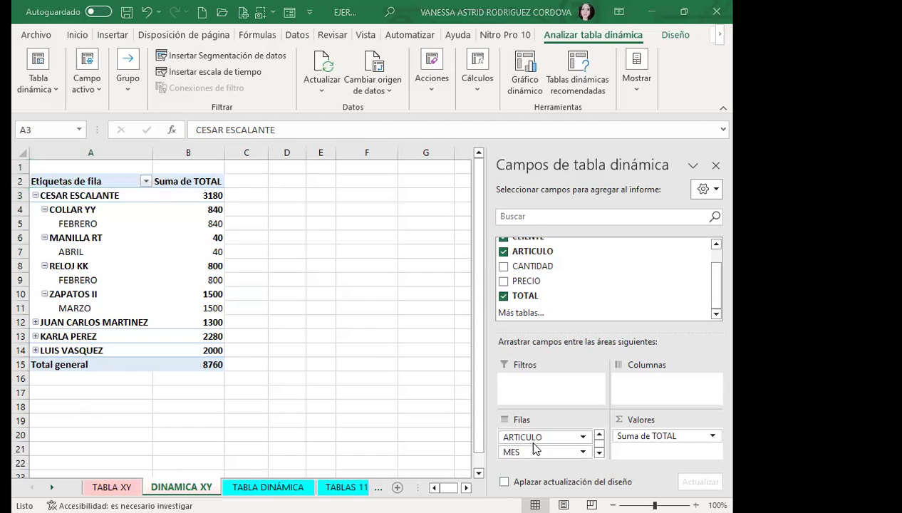
{"action": "scroll", "coordinate": [534, 448], "scroll_direction": "up", "scroll_amount": 1}
{"action": "left_click_drag", "start_coordinate": [538, 457], "coordinate": [660, 389]}
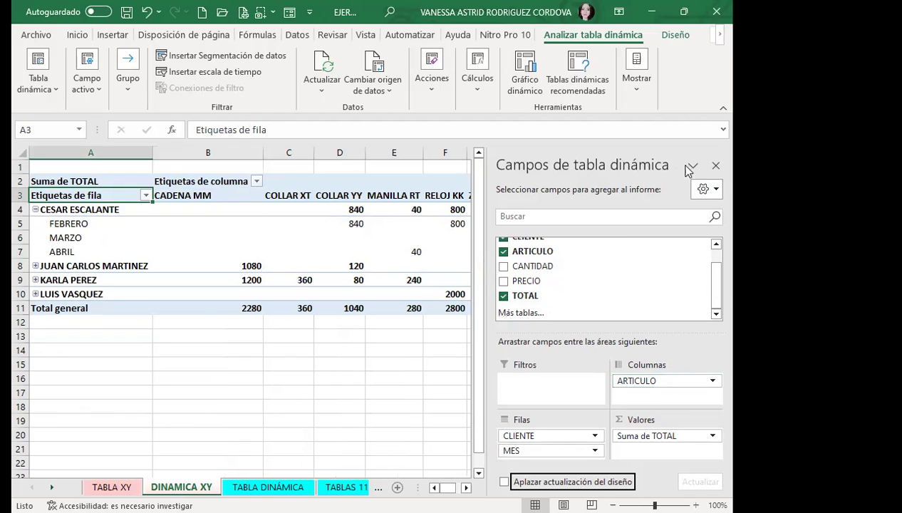
{"action": "left_click", "coordinate": [715, 165]}
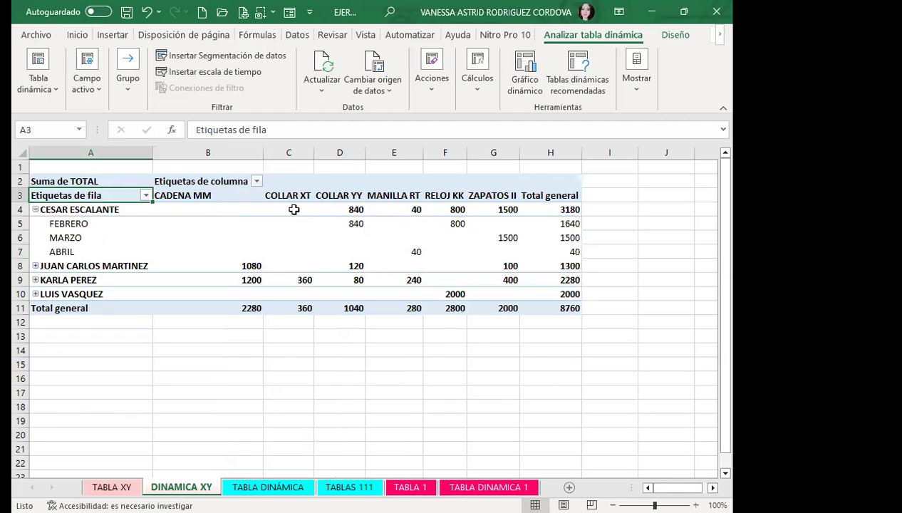
{"action": "left_click", "coordinate": [341, 209]}
{"action": "left_click", "coordinate": [394, 210]}
{"action": "left_click", "coordinate": [446, 209]}
{"action": "left_click", "coordinate": [491, 210]}
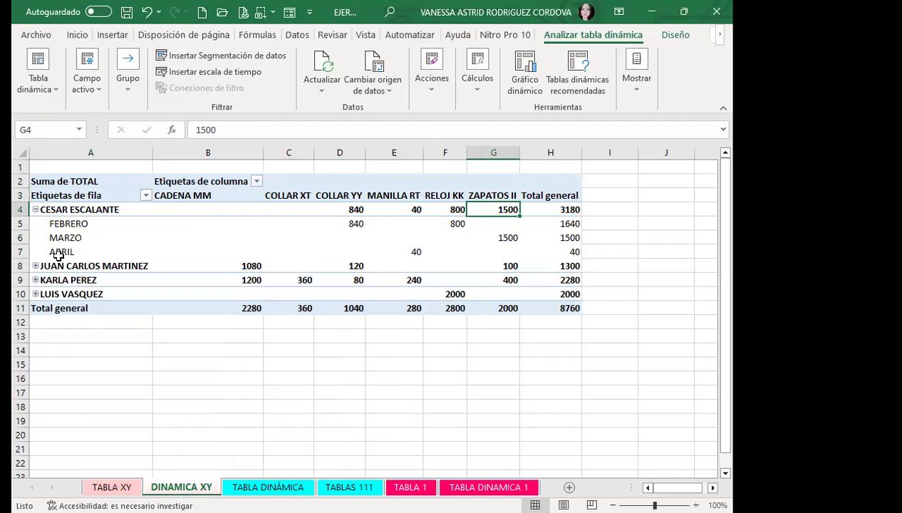
{"action": "left_click", "coordinate": [292, 223]}
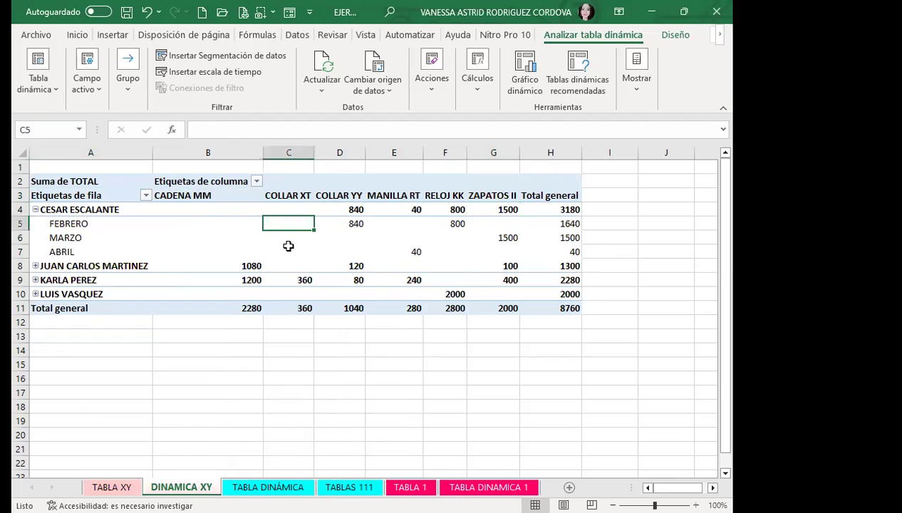
{"action": "left_click", "coordinate": [287, 245]}
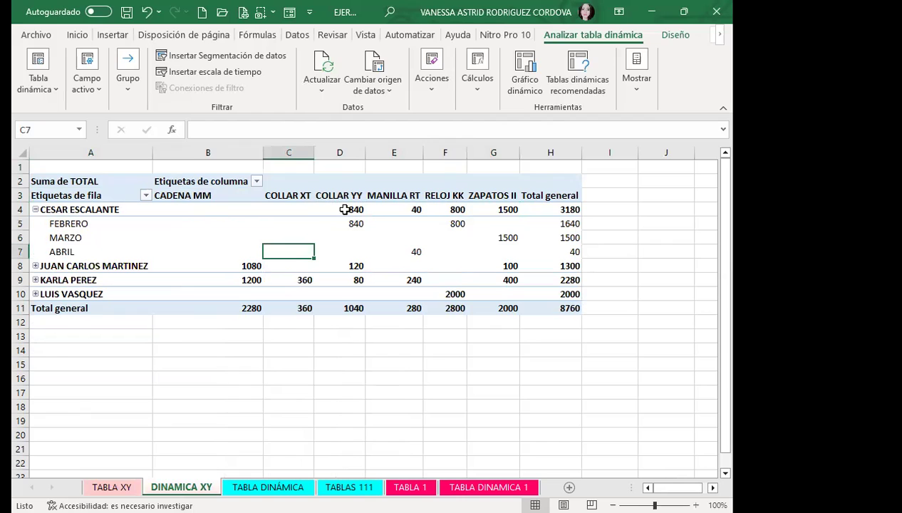
{"action": "left_click", "coordinate": [331, 229]}
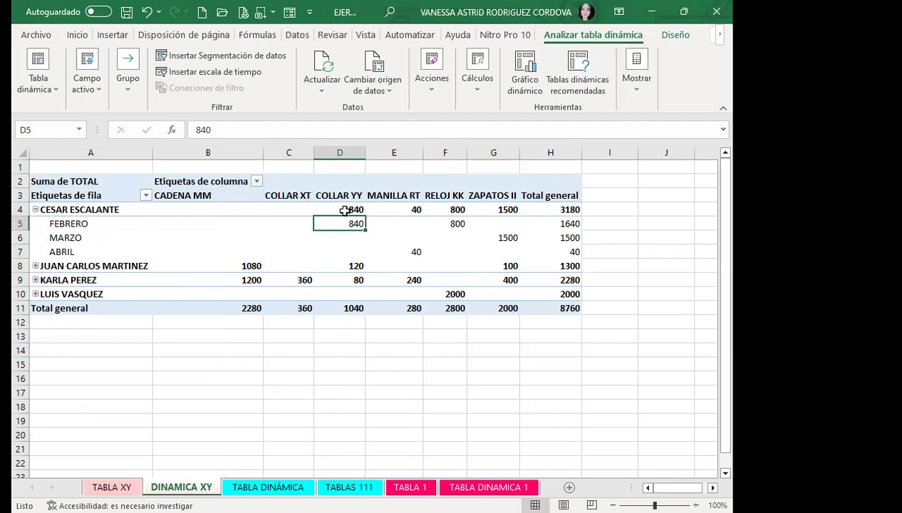
{"action": "left_click", "coordinate": [408, 227]}
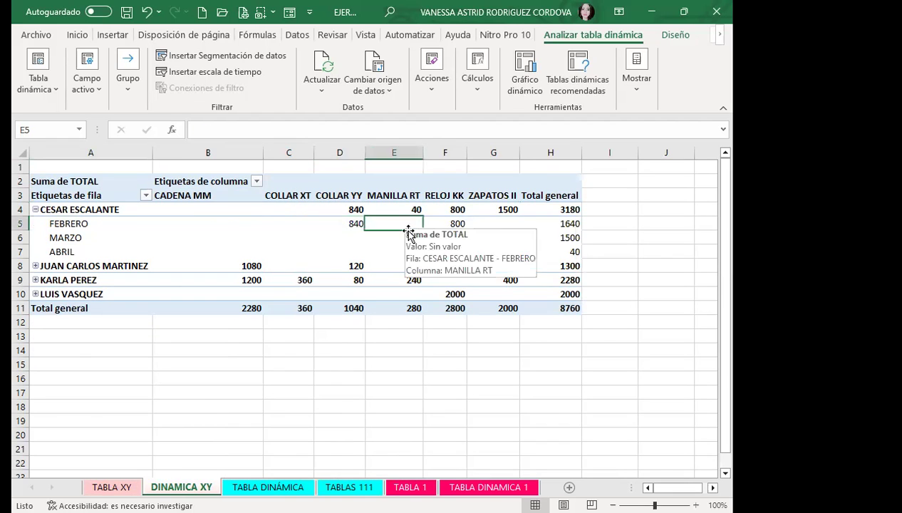
{"action": "left_click", "coordinate": [333, 250]}
{"action": "left_click", "coordinate": [289, 224]}
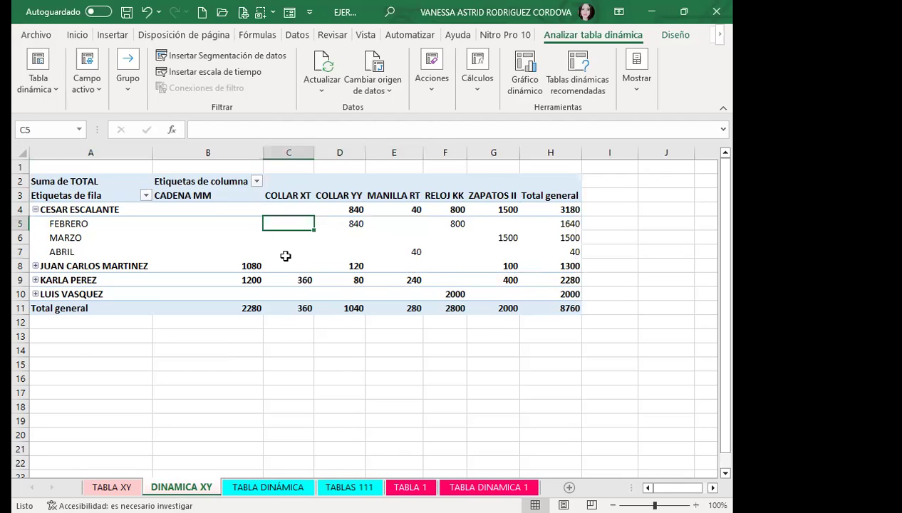
{"action": "left_click", "coordinate": [298, 251]}
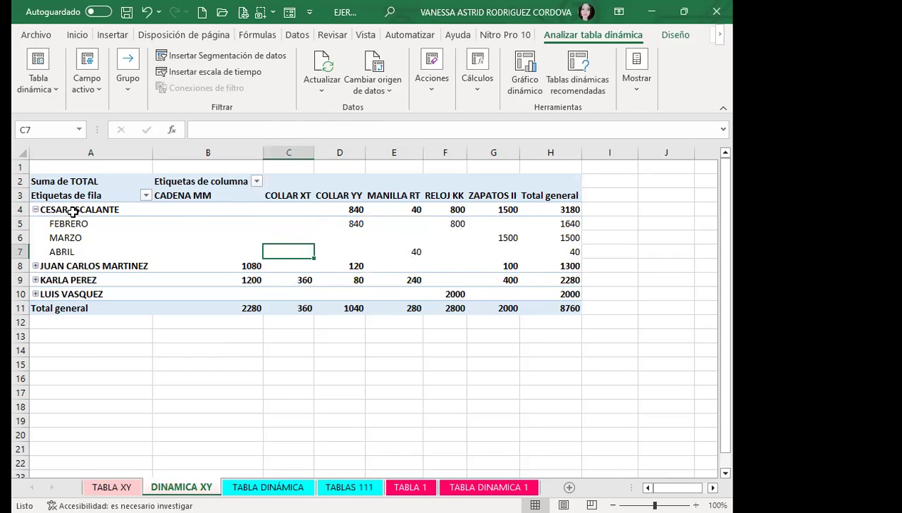
Apply Todos los bordes to the pivot range A4:H11.
{"action": "mouse_move", "coordinate": [86, 208]}
{"action": "left_mouse_down"}
{"action": "mouse_move", "coordinate": [445, 266]}
{"action": "mouse_move", "coordinate": [544, 314]}
{"action": "left_mouse_up"}
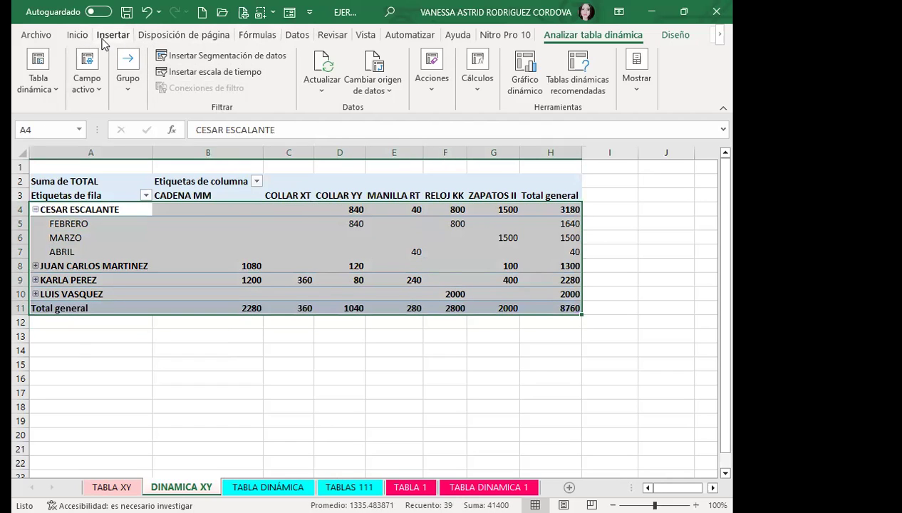
{"action": "left_click", "coordinate": [77, 35]}
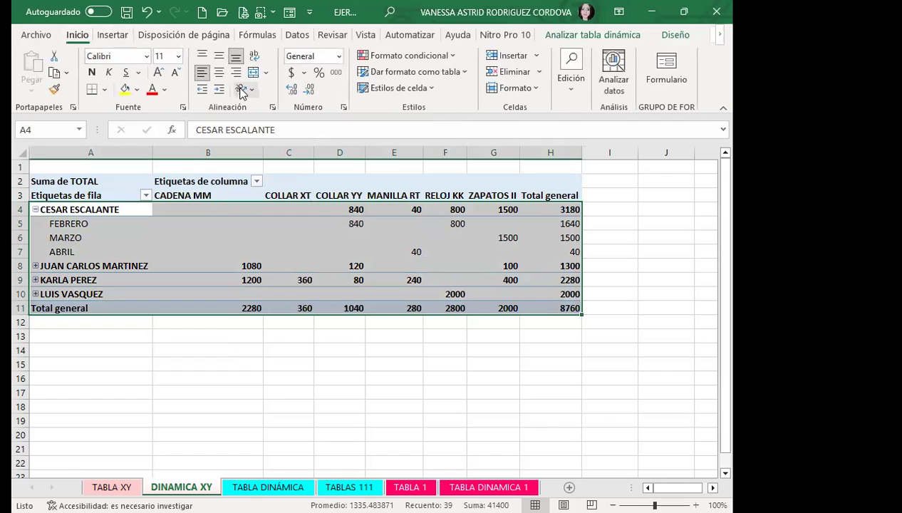
{"action": "left_click", "coordinate": [675, 35]}
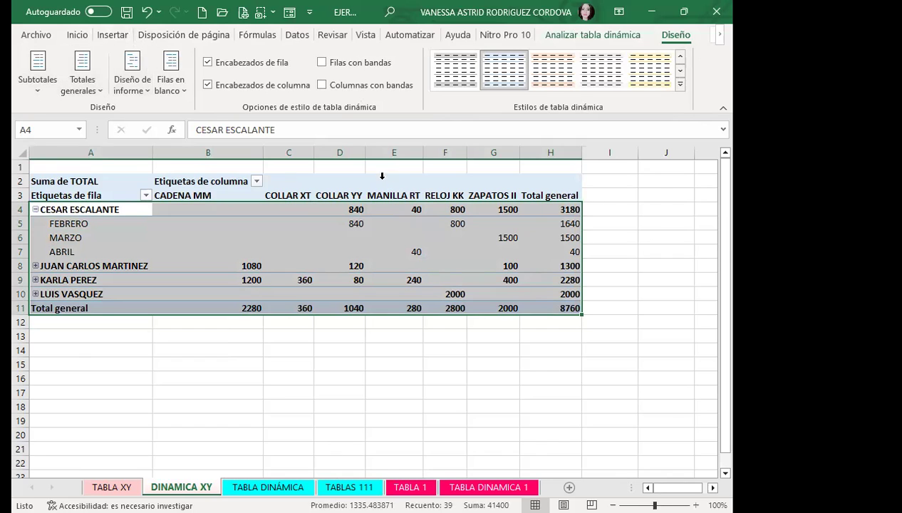
{"action": "left_click", "coordinate": [569, 36]}
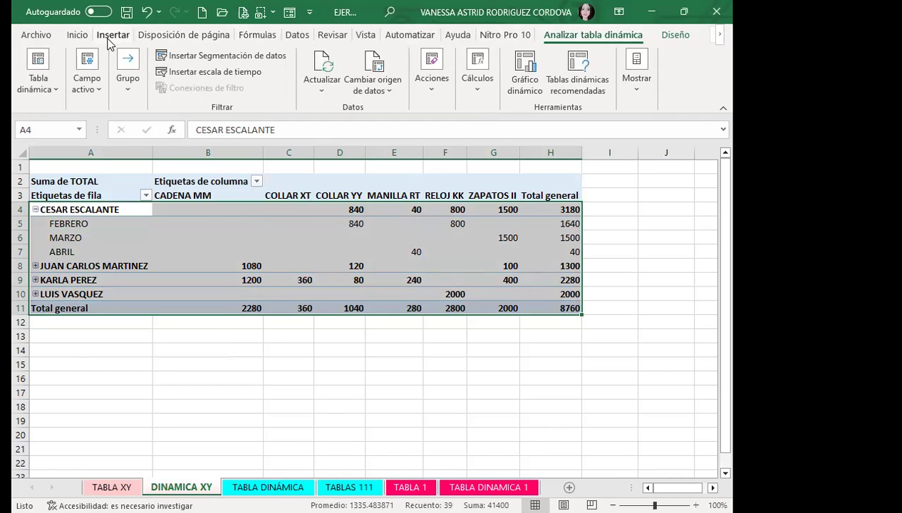
{"action": "left_click", "coordinate": [77, 37]}
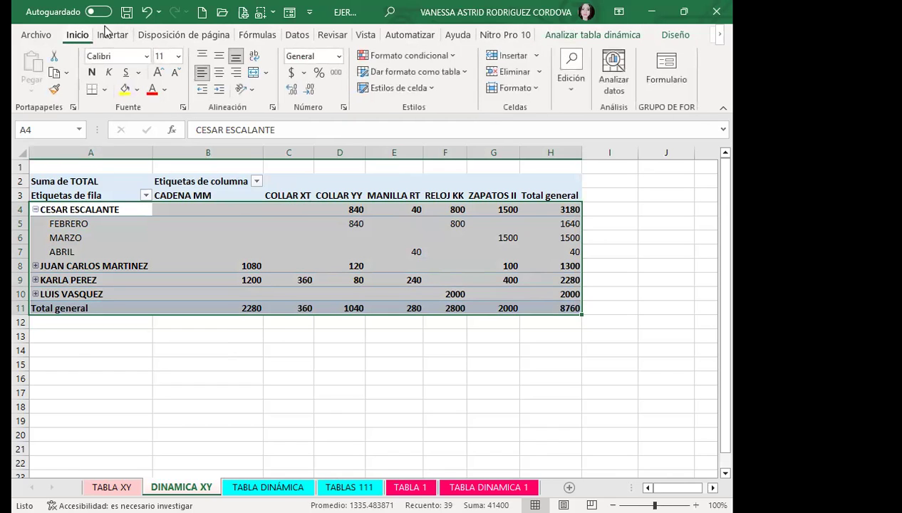
{"action": "left_click", "coordinate": [106, 90]}
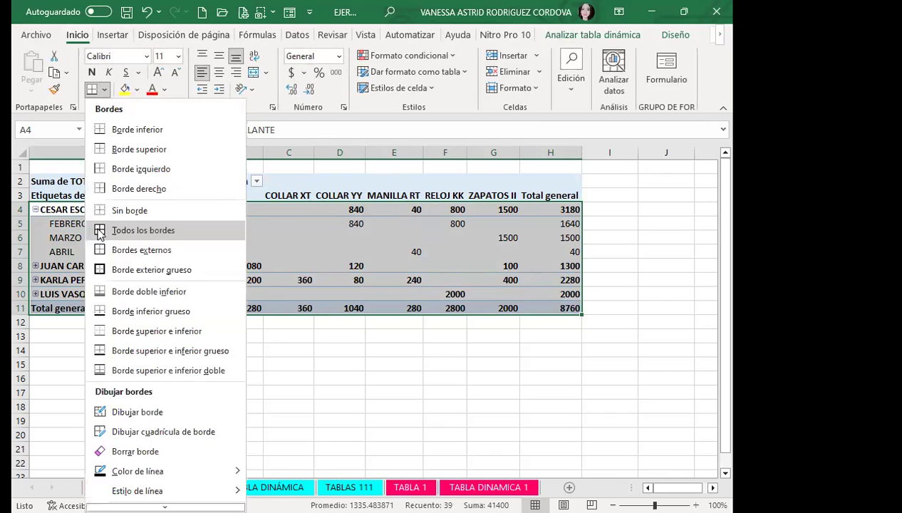
{"action": "left_click", "coordinate": [100, 232]}
{"action": "left_click", "coordinate": [286, 250]}
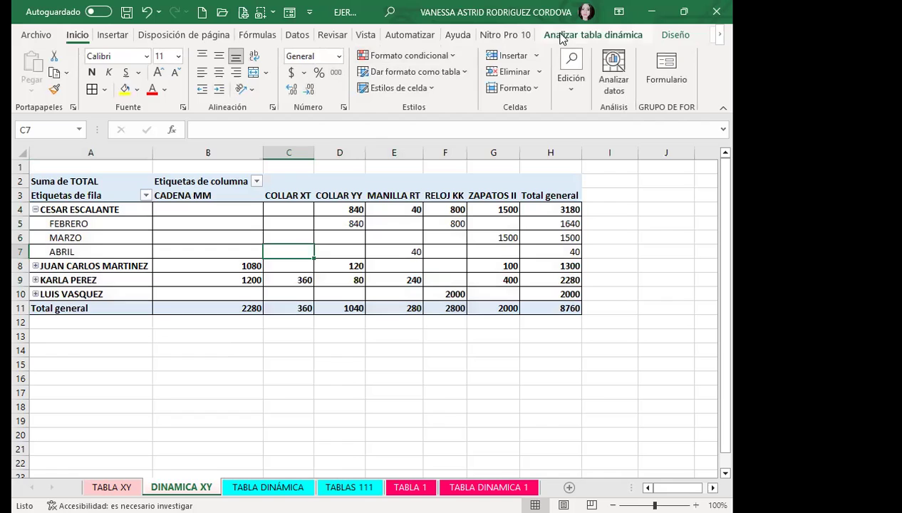
Turn off Líneas de cuadrícula in Vista, then select the 1080 and 120 values.
{"action": "left_click", "coordinate": [365, 35]}
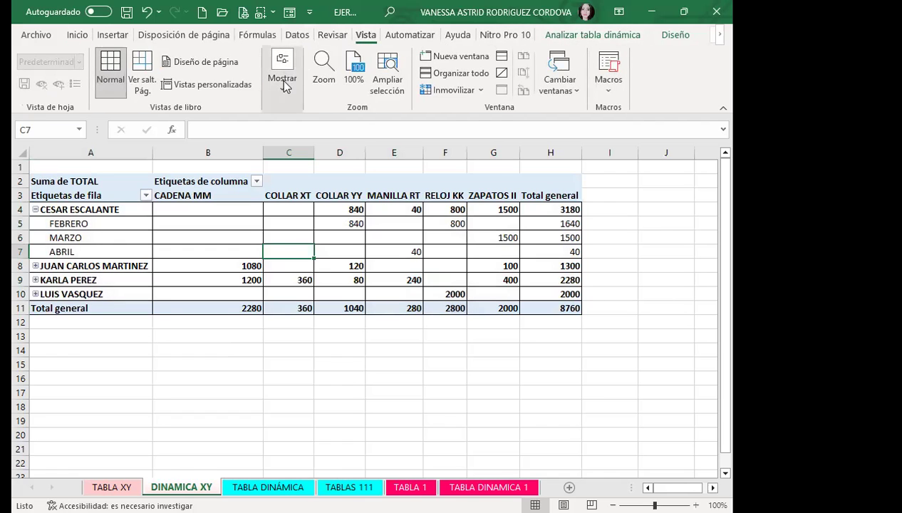
{"action": "left_click", "coordinate": [285, 80]}
{"action": "left_click", "coordinate": [322, 151]}
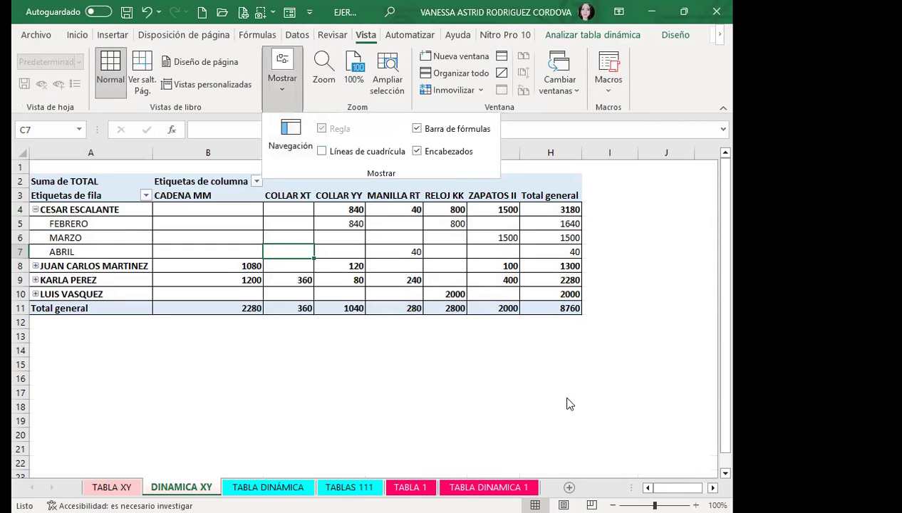
{"action": "left_click", "coordinate": [656, 354]}
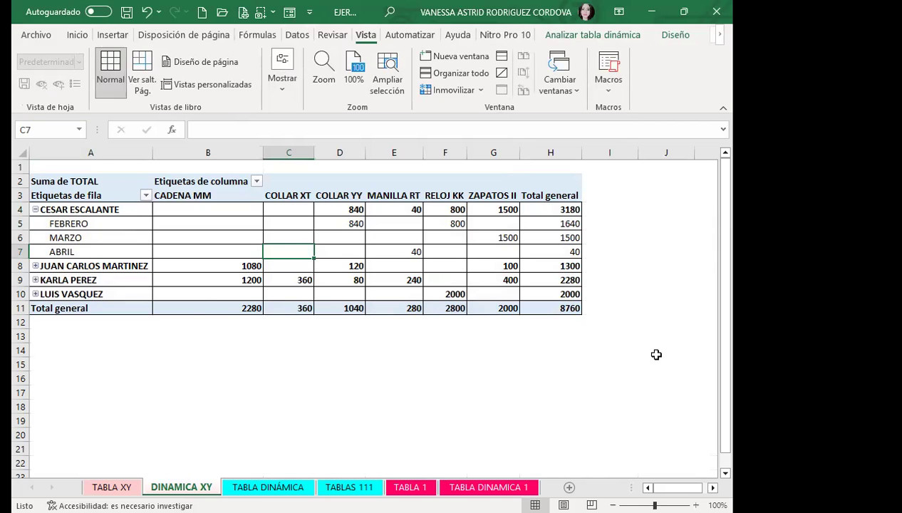
{"action": "left_click", "coordinate": [208, 266]}
{"action": "left_click", "coordinate": [338, 262]}
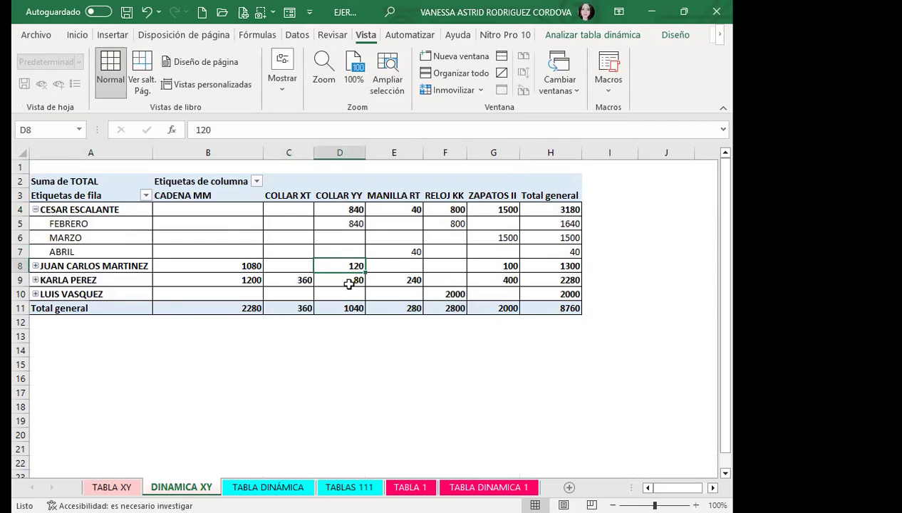
{"action": "mouse_move", "coordinate": [394, 266]}
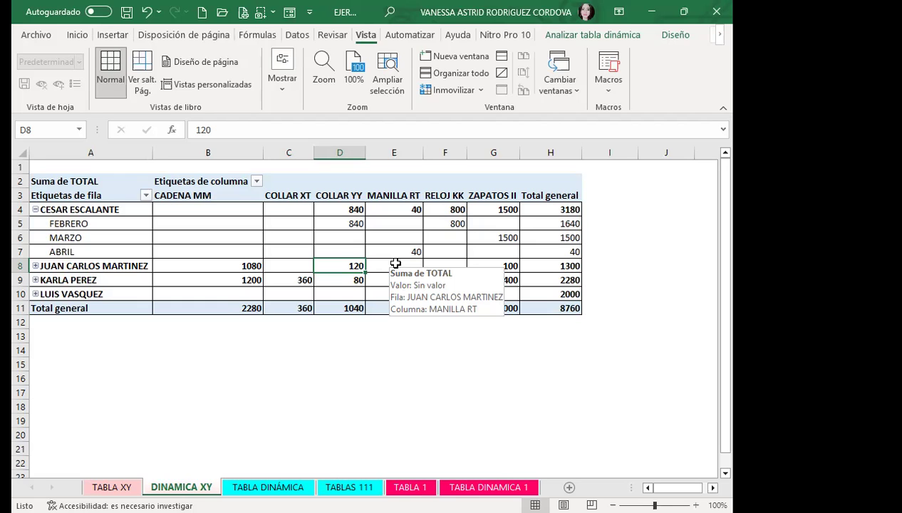
Clear the pivot's borders and reopen the Lista de campos pane from Analizar tabla dinámica.
{"action": "key", "text": "ctrl+a"}
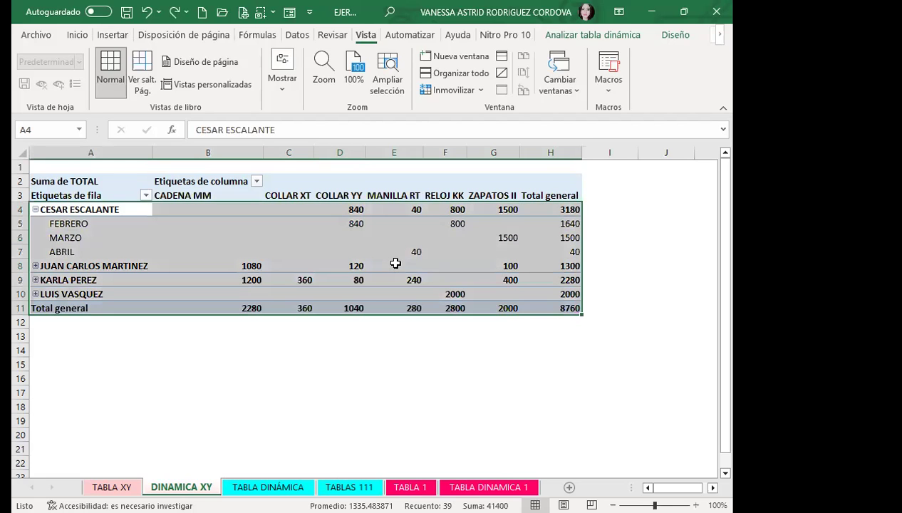
{"action": "left_click", "coordinate": [359, 240]}
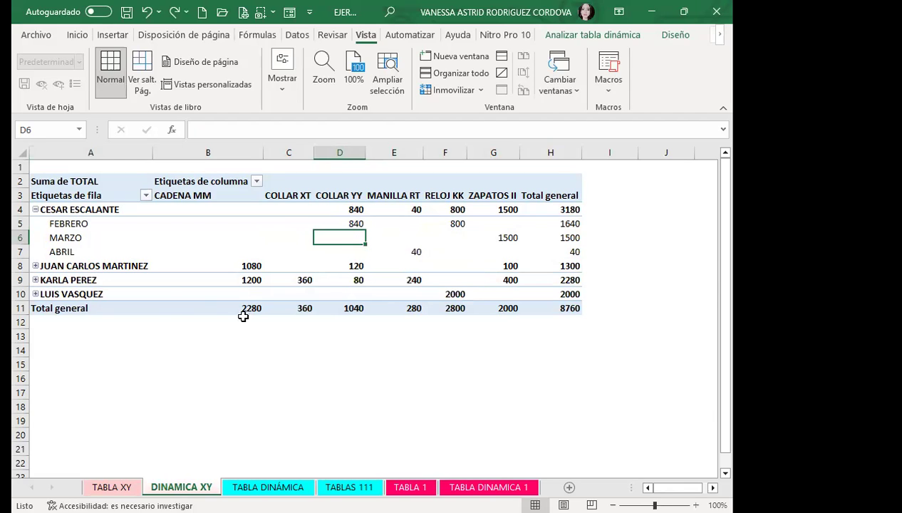
{"action": "left_click", "coordinate": [153, 280]}
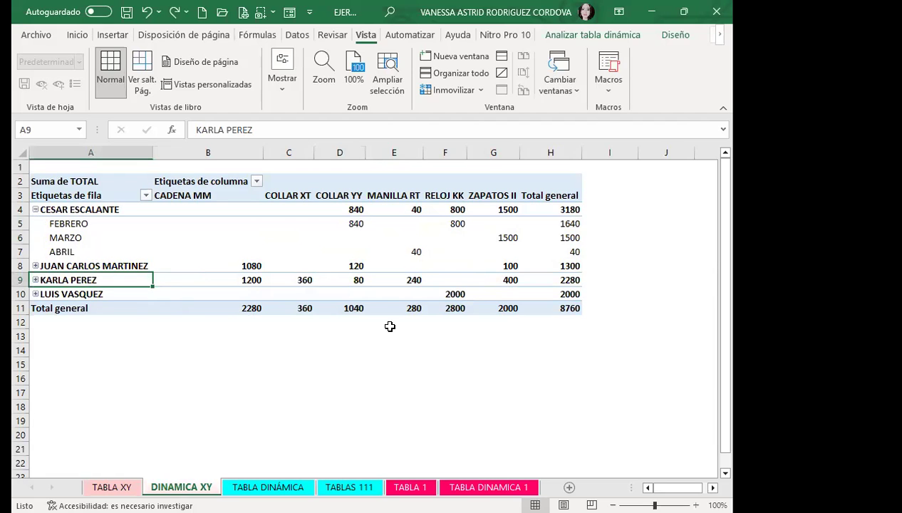
{"action": "left_click", "coordinate": [394, 252]}
{"action": "left_click", "coordinate": [598, 34]}
{"action": "left_click", "coordinate": [636, 89]}
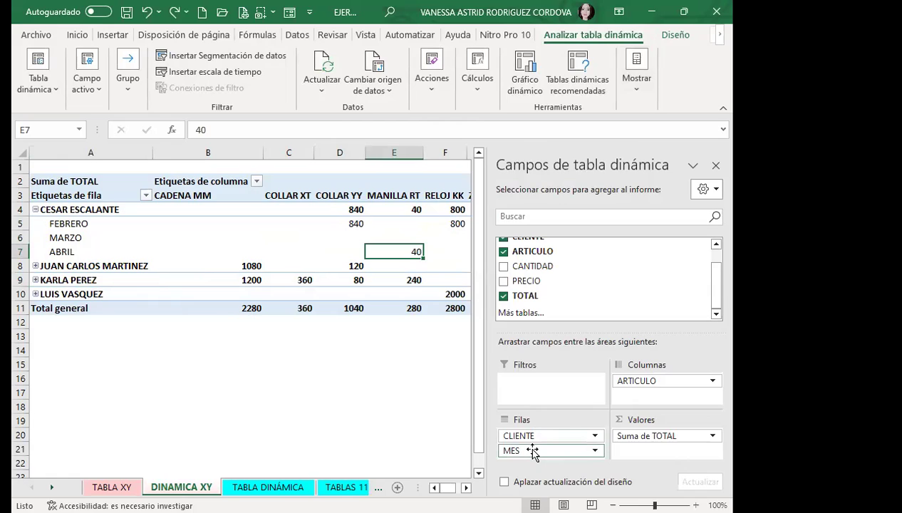
Remove MES from Filas and move ARTICULO into Filas under CLIENTE.
{"action": "left_click_drag", "start_coordinate": [533, 436], "coordinate": [548, 437]}
{"action": "scroll", "coordinate": [252, 349], "scroll_direction": "down", "scroll_amount": 1}
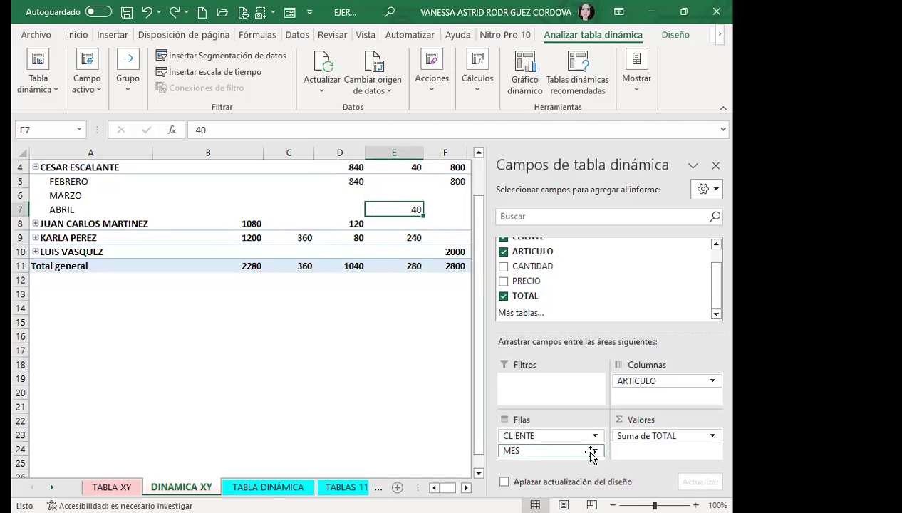
{"action": "left_click_drag", "start_coordinate": [580, 451], "coordinate": [512, 292]}
{"action": "left_click_drag", "start_coordinate": [636, 380], "coordinate": [522, 451]}
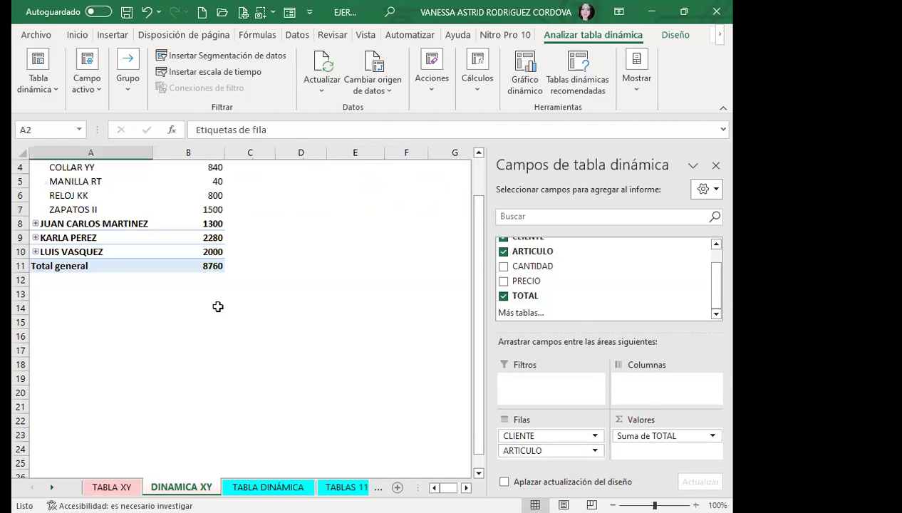
Add MES to Columnas so ENERO–ABRIL run across, then close the fields pane.
{"action": "scroll", "coordinate": [217, 306], "scroll_direction": "up", "scroll_amount": 1}
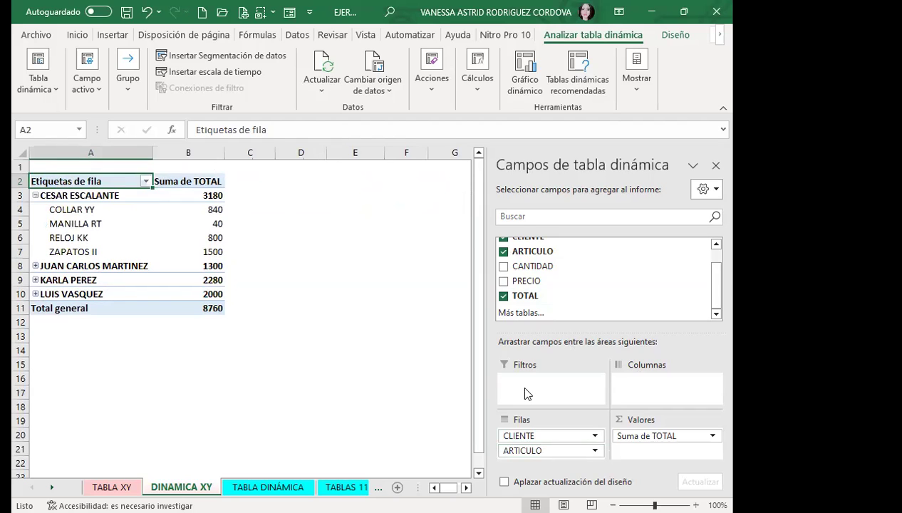
{"action": "scroll", "coordinate": [515, 285], "scroll_direction": "up", "scroll_amount": 1}
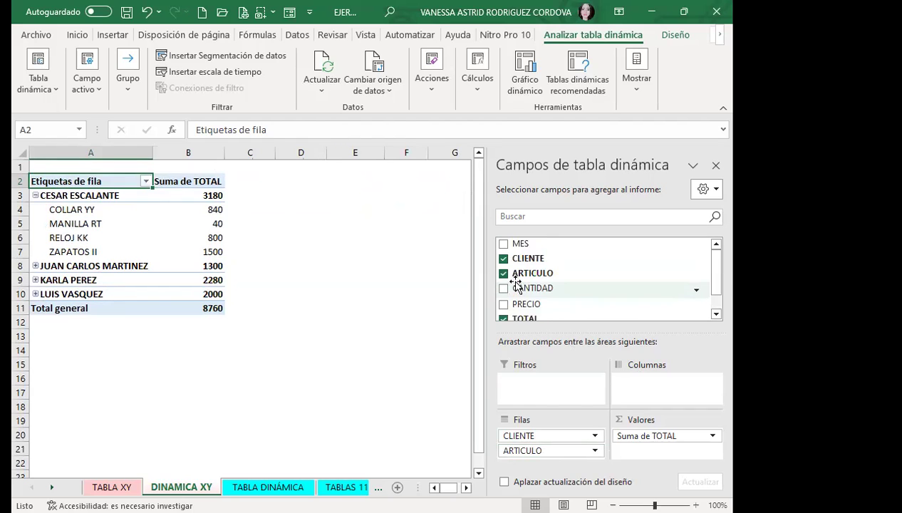
{"action": "left_click", "coordinate": [503, 244]}
{"action": "scroll", "coordinate": [554, 445], "scroll_direction": "down", "scroll_amount": 1}
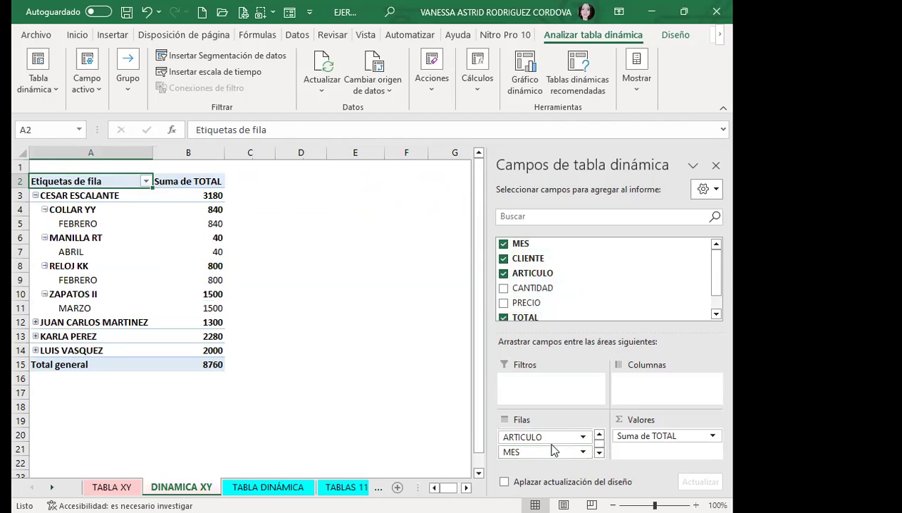
{"action": "left_click", "coordinate": [599, 435]}
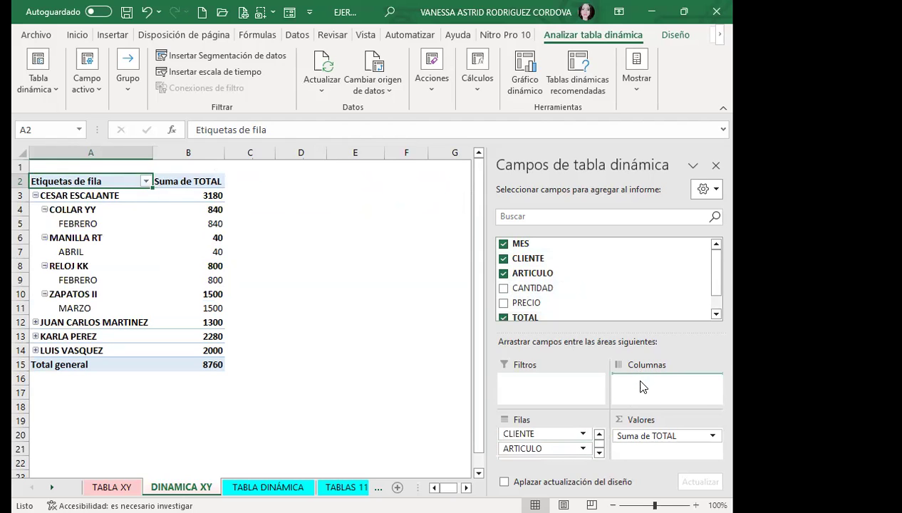
{"action": "left_click_drag", "start_coordinate": [640, 385], "coordinate": [638, 384]}
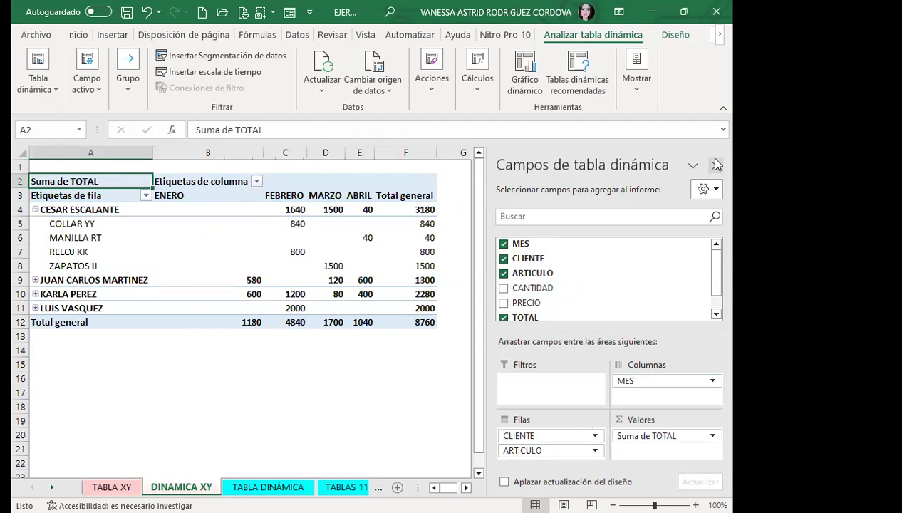
{"action": "left_click", "coordinate": [716, 164]}
{"action": "left_click", "coordinate": [190, 253]}
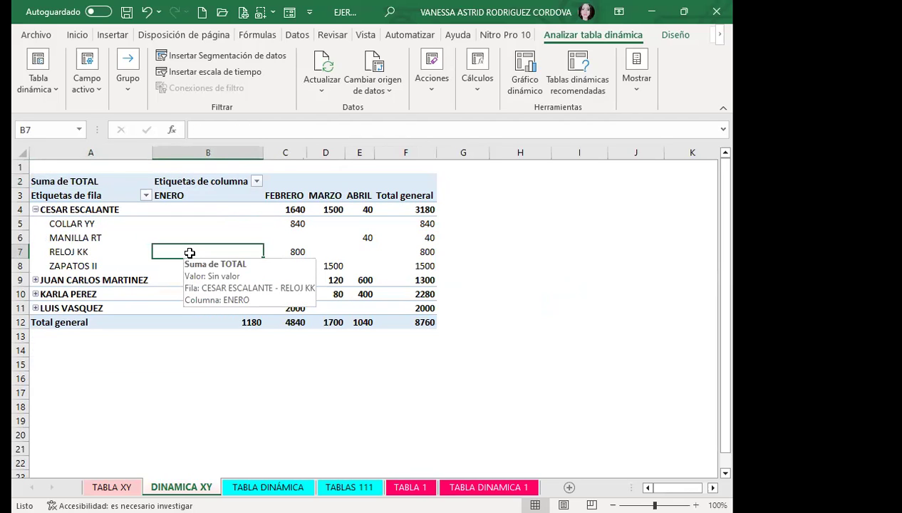
Expand each seller's item rows to inspect them, then collapse all the sellers again.
{"action": "left_click", "coordinate": [35, 210]}
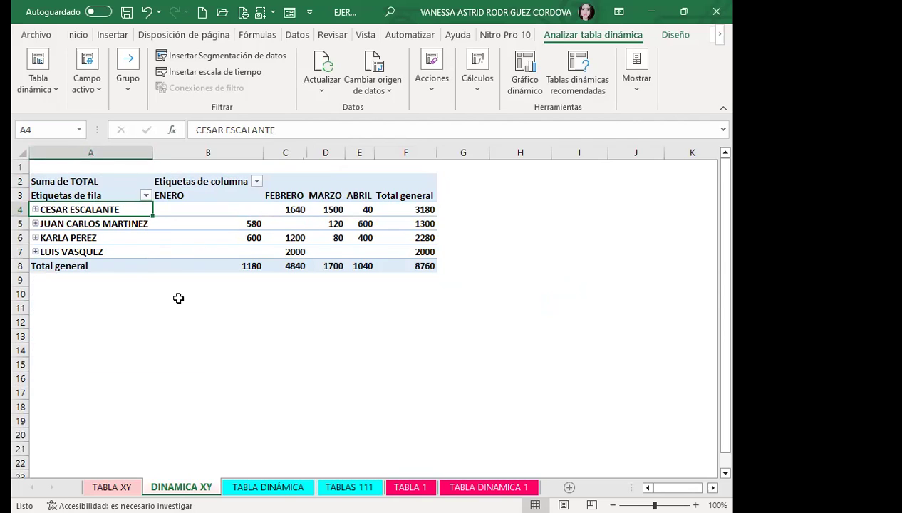
{"action": "left_click", "coordinate": [35, 210]}
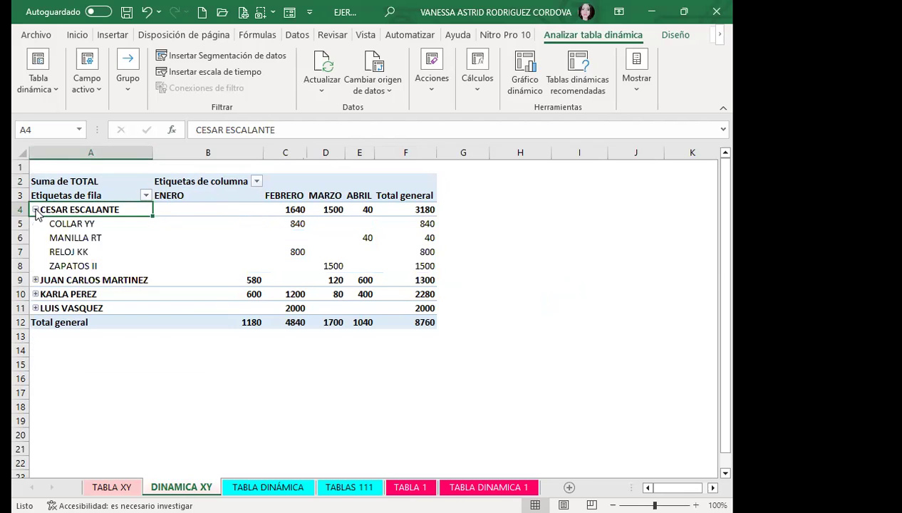
{"action": "left_click", "coordinate": [35, 280]}
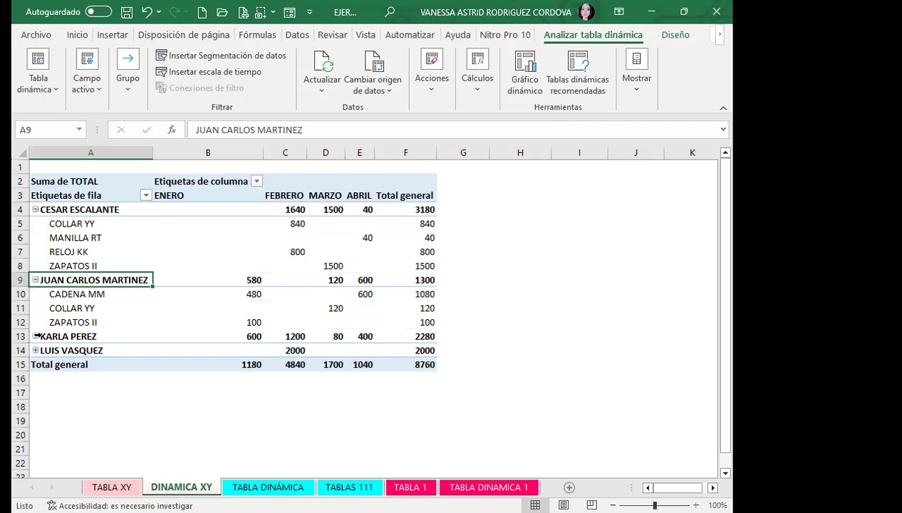
{"action": "left_click", "coordinate": [35, 336]}
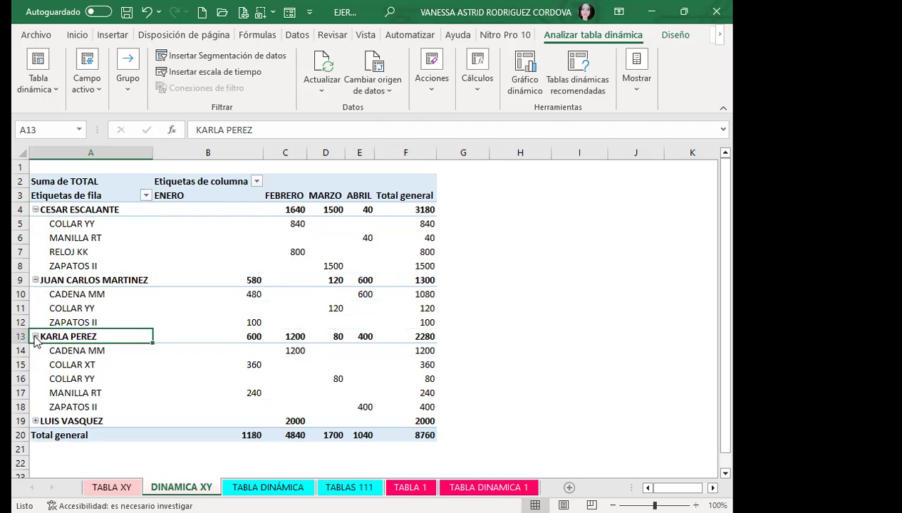
{"action": "left_click", "coordinate": [28, 421]}
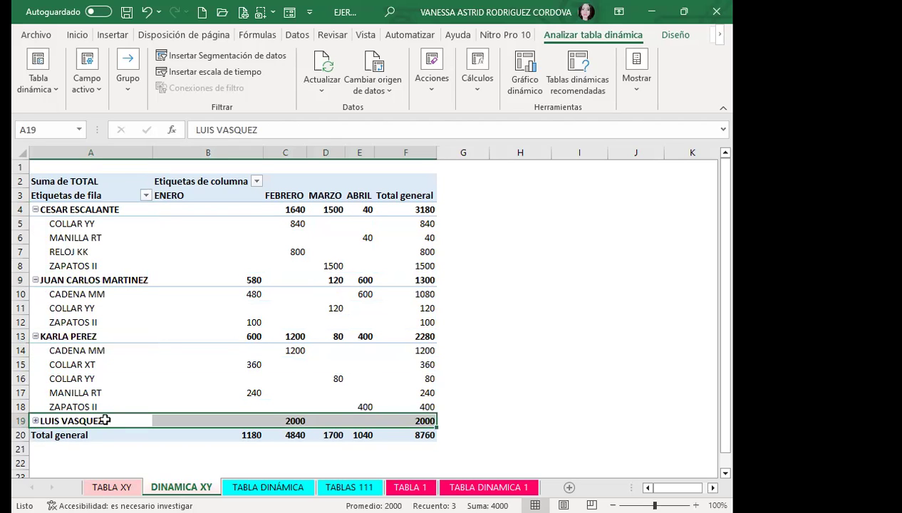
{"action": "scroll", "coordinate": [84, 389], "scroll_direction": "down", "scroll_amount": 2}
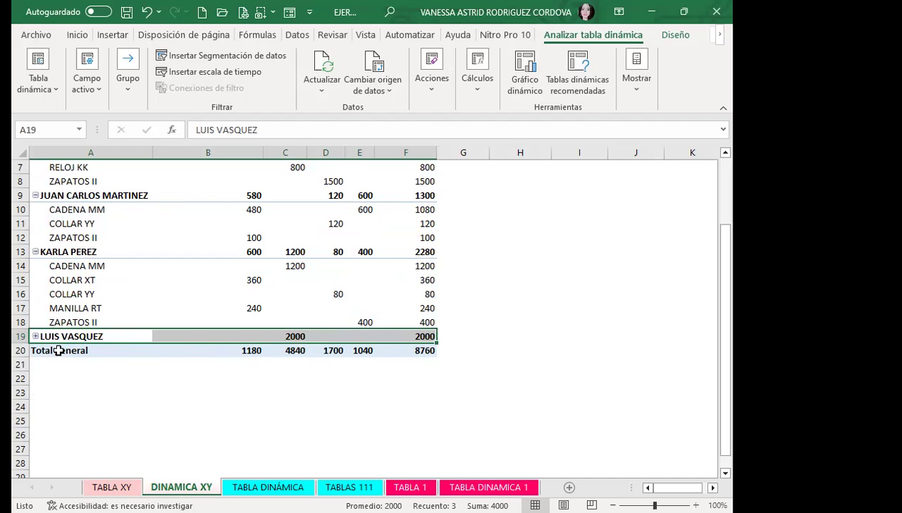
{"action": "scroll", "coordinate": [36, 308], "scroll_direction": "up", "scroll_amount": 1}
{"action": "left_click", "coordinate": [34, 293]}
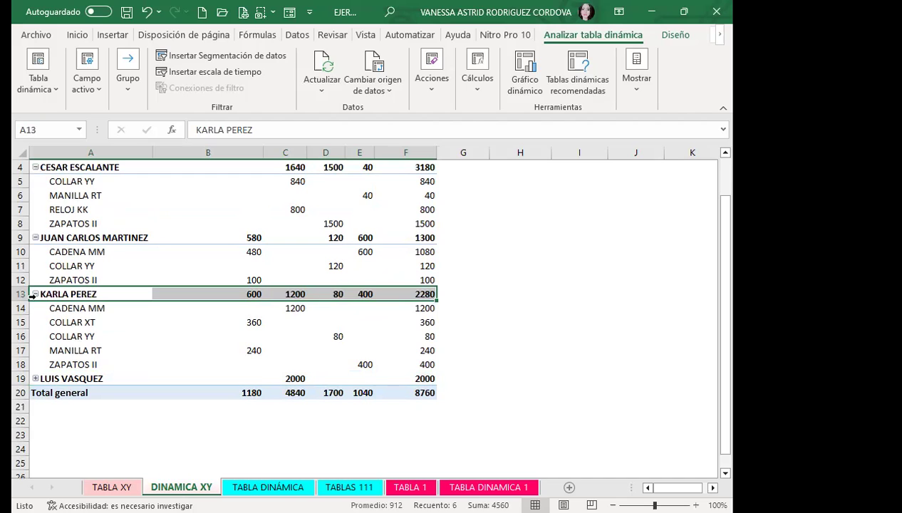
{"action": "left_click", "coordinate": [35, 294]}
{"action": "scroll", "coordinate": [37, 300], "scroll_direction": "up", "scroll_amount": 1}
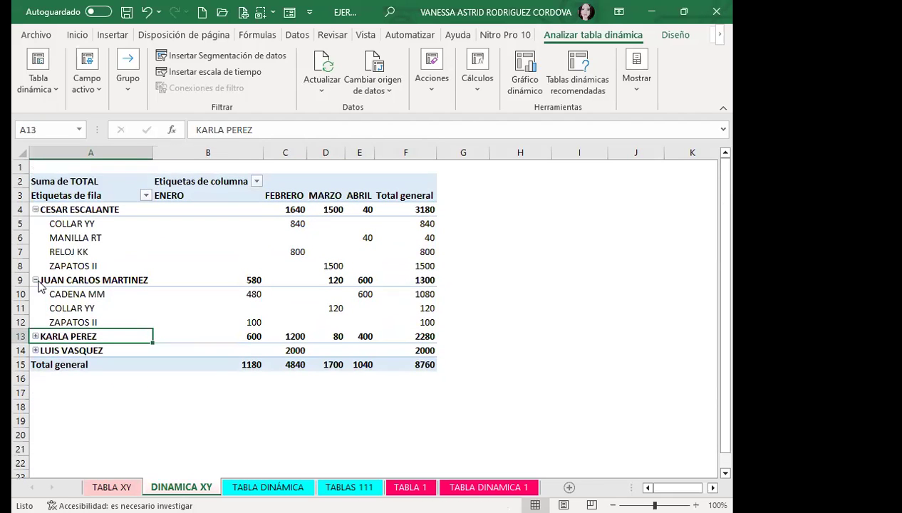
{"action": "left_click", "coordinate": [34, 280]}
{"action": "left_click", "coordinate": [35, 209]}
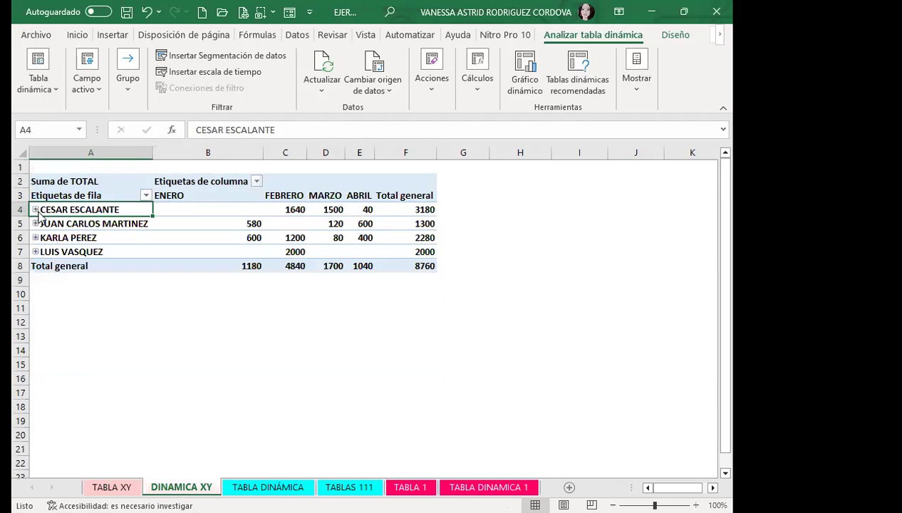
Review month totals 1180, 4840, 1700, 1040 and seller totals against 8760, then open TABLA DINÁMICA.
{"action": "left_click", "coordinate": [288, 266]}
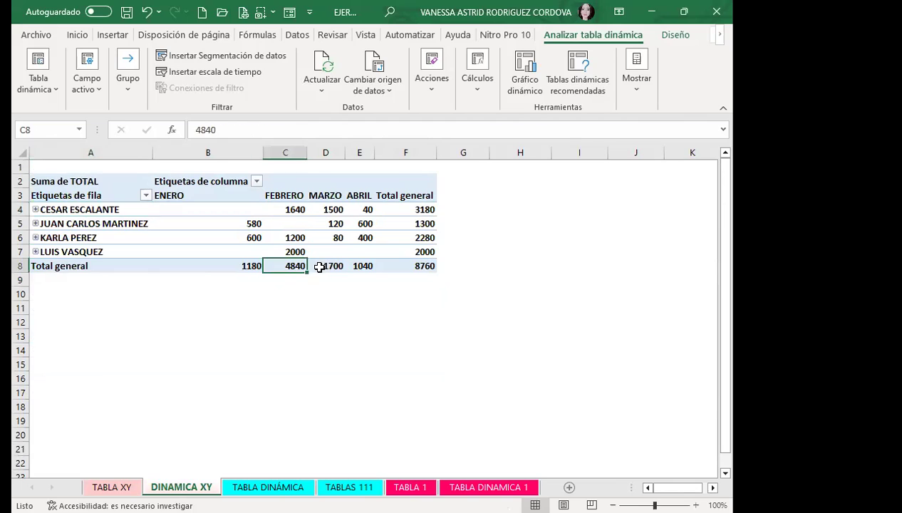
{"action": "left_click", "coordinate": [421, 266]}
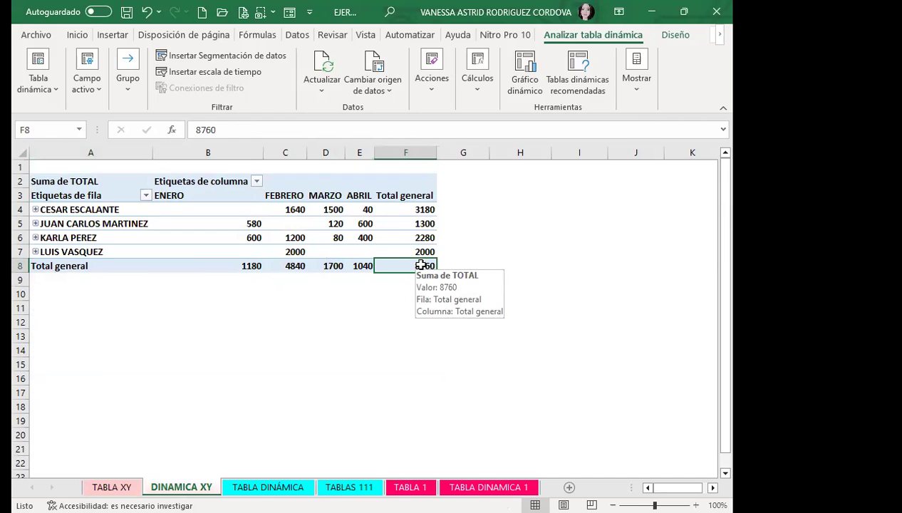
{"action": "left_click", "coordinate": [242, 266]}
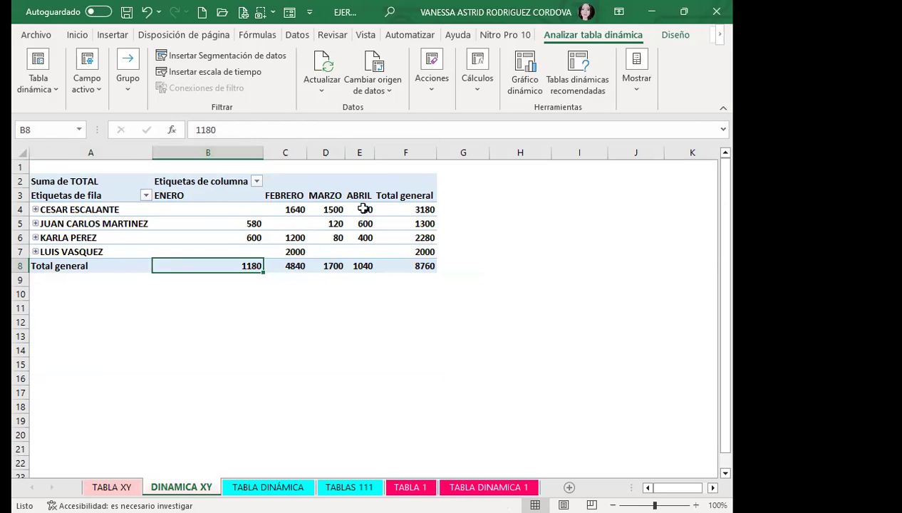
{"action": "left_click", "coordinate": [421, 209]}
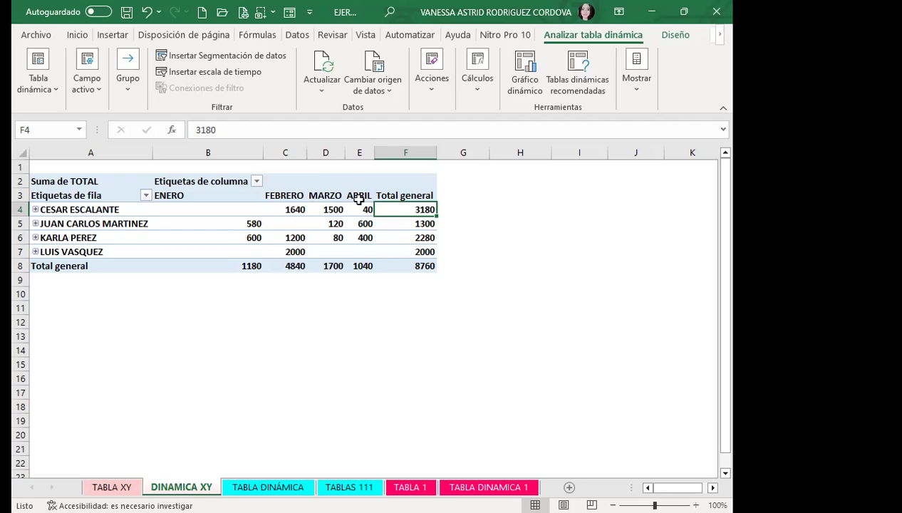
{"action": "left_click", "coordinate": [252, 265]}
{"action": "left_click", "coordinate": [416, 209]}
{"action": "left_click", "coordinate": [421, 223]}
{"action": "left_click", "coordinate": [292, 266]}
{"action": "left_click", "coordinate": [423, 235]}
{"action": "left_click", "coordinate": [332, 266]}
{"action": "left_click", "coordinate": [421, 251]}
{"action": "left_click", "coordinate": [363, 266]}
{"action": "left_click", "coordinate": [459, 266]}
{"action": "left_click", "coordinate": [421, 263]}
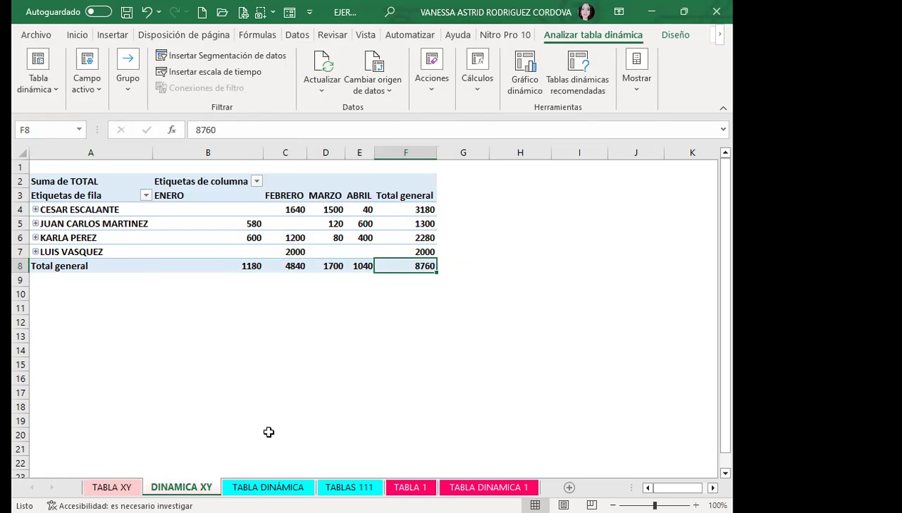
{"action": "left_click", "coordinate": [268, 487]}
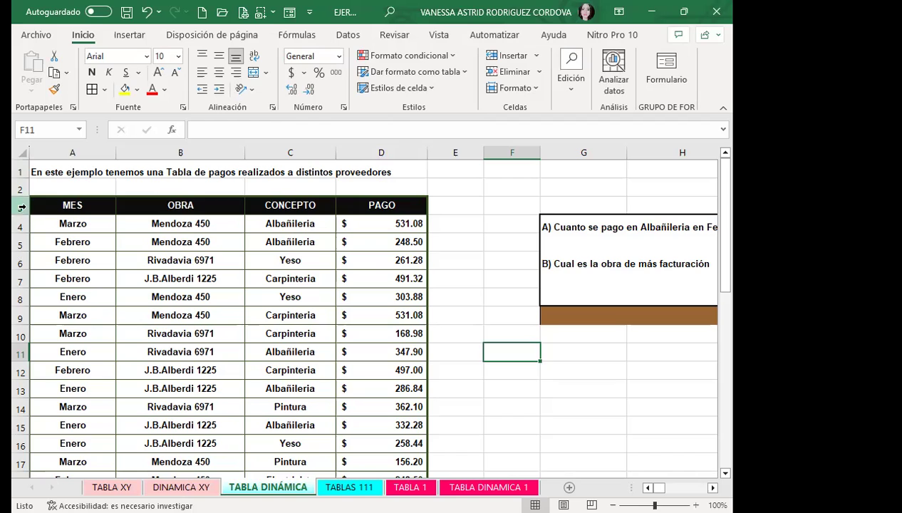
{"action": "left_click", "coordinate": [20, 206]}
{"action": "left_click", "coordinate": [213, 190]}
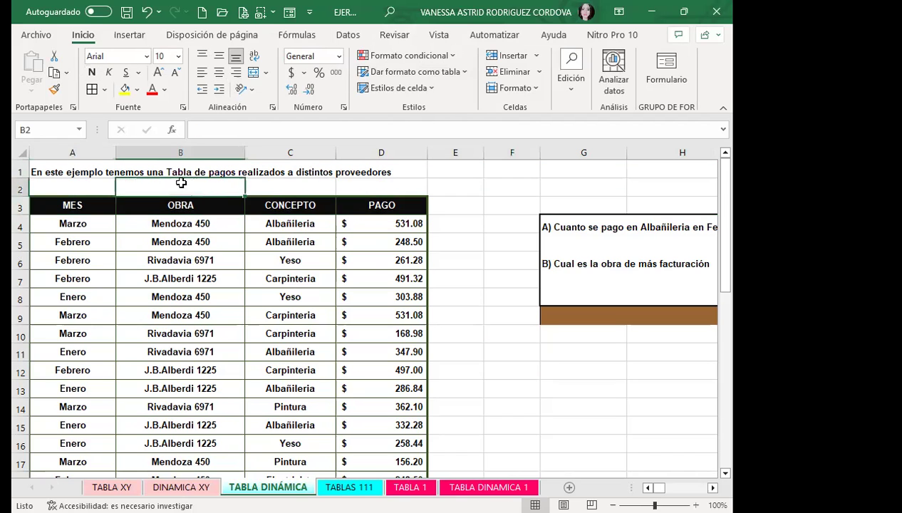
{"action": "left_click", "coordinate": [87, 173]}
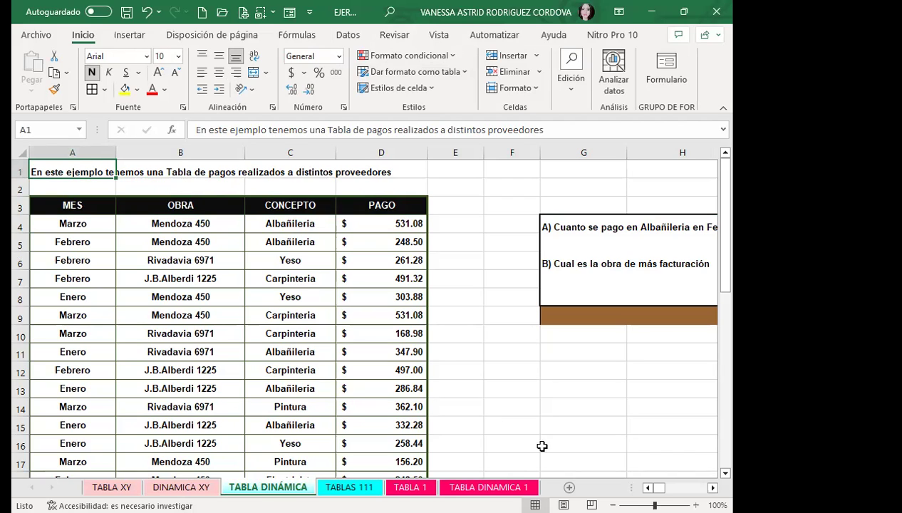
{"action": "scroll", "coordinate": [558, 349], "scroll_direction": "right", "scroll_amount": 1}
{"action": "scroll", "coordinate": [558, 350], "scroll_direction": "right", "scroll_amount": 1}
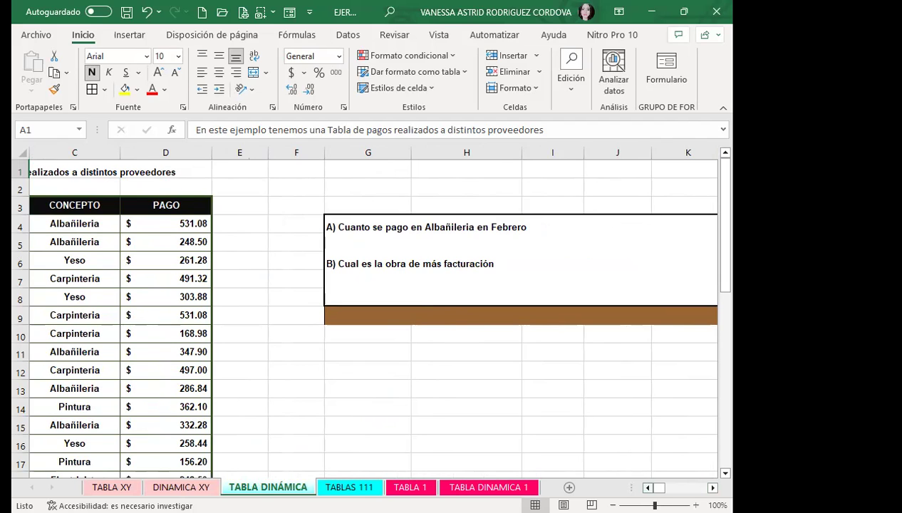
{"action": "left_click", "coordinate": [647, 487]}
{"action": "left_click", "coordinate": [646, 488]}
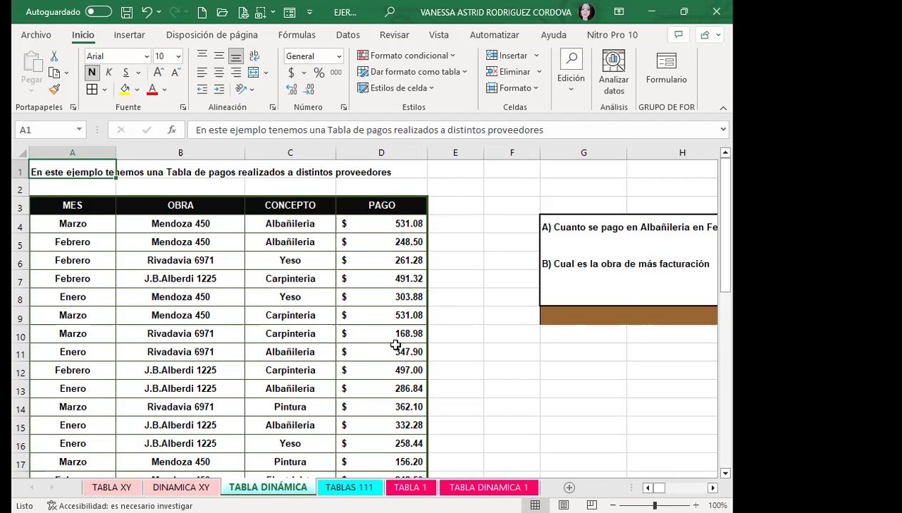
{"action": "scroll", "coordinate": [397, 345], "scroll_direction": "down", "scroll_amount": 7}
{"action": "left_click", "coordinate": [71, 208]}
{"action": "left_click", "coordinate": [75, 257]}
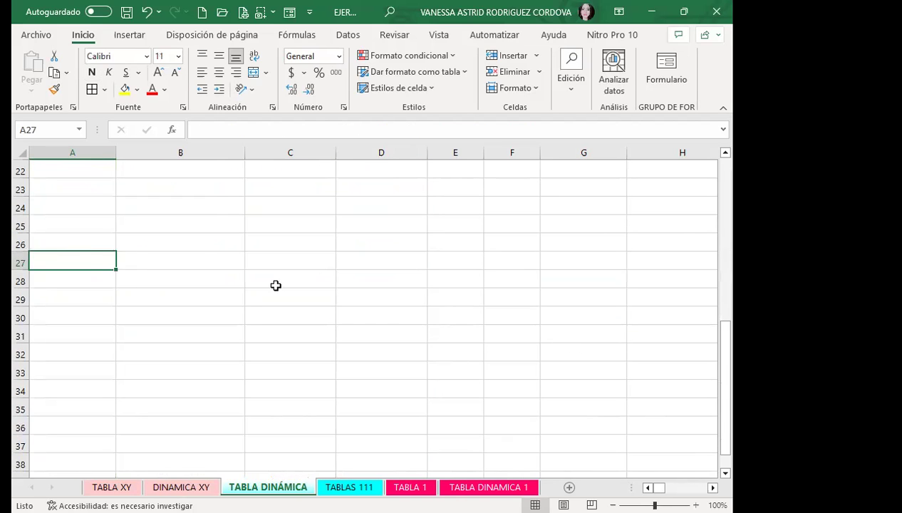
Review the payments table, then select cell A3 and bring up the Insertar commands.
{"action": "scroll", "coordinate": [276, 286], "scroll_direction": "up", "scroll_amount": 7}
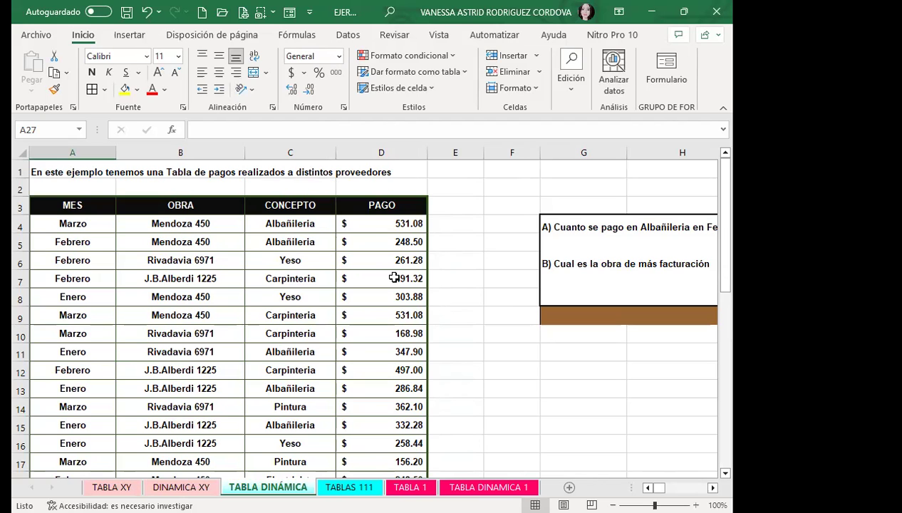
{"action": "scroll", "coordinate": [389, 288], "scroll_direction": "down", "scroll_amount": 2}
{"action": "scroll", "coordinate": [83, 383], "scroll_direction": "up", "scroll_amount": 2}
{"action": "scroll", "coordinate": [85, 376], "scroll_direction": "down", "scroll_amount": 2}
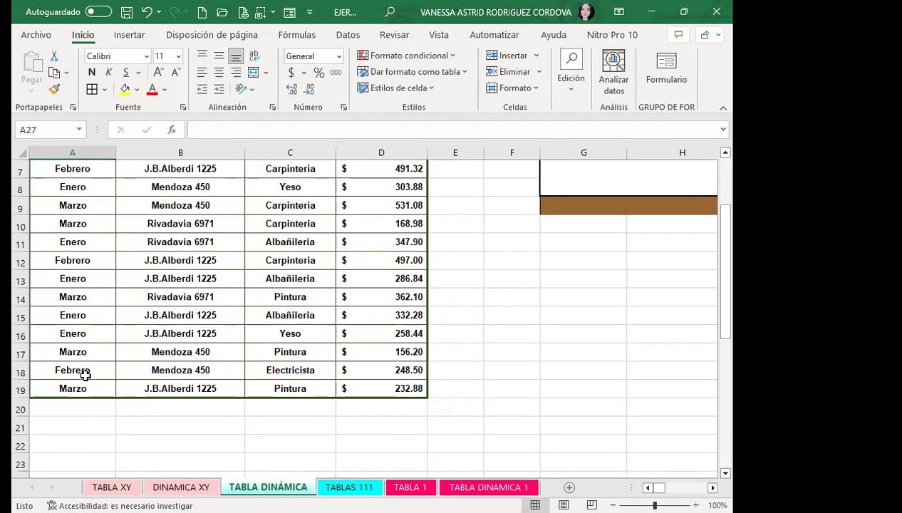
{"action": "scroll", "coordinate": [87, 352], "scroll_direction": "up", "scroll_amount": 2}
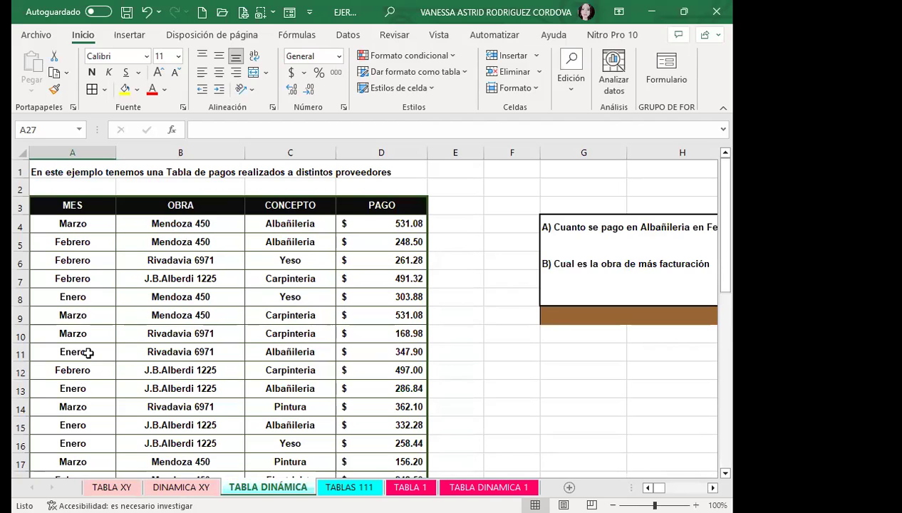
{"action": "scroll", "coordinate": [87, 352], "scroll_direction": "down", "scroll_amount": 2}
{"action": "scroll", "coordinate": [87, 352], "scroll_direction": "up", "scroll_amount": 2}
{"action": "scroll", "coordinate": [90, 351], "scroll_direction": "down", "scroll_amount": 2}
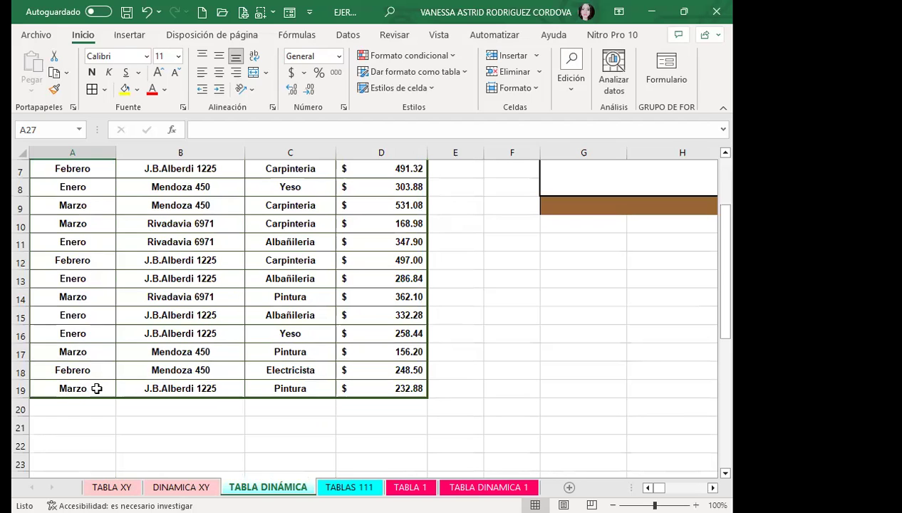
{"action": "scroll", "coordinate": [97, 388], "scroll_direction": "up", "scroll_amount": 1}
{"action": "scroll", "coordinate": [95, 388], "scroll_direction": "up", "scroll_amount": 1}
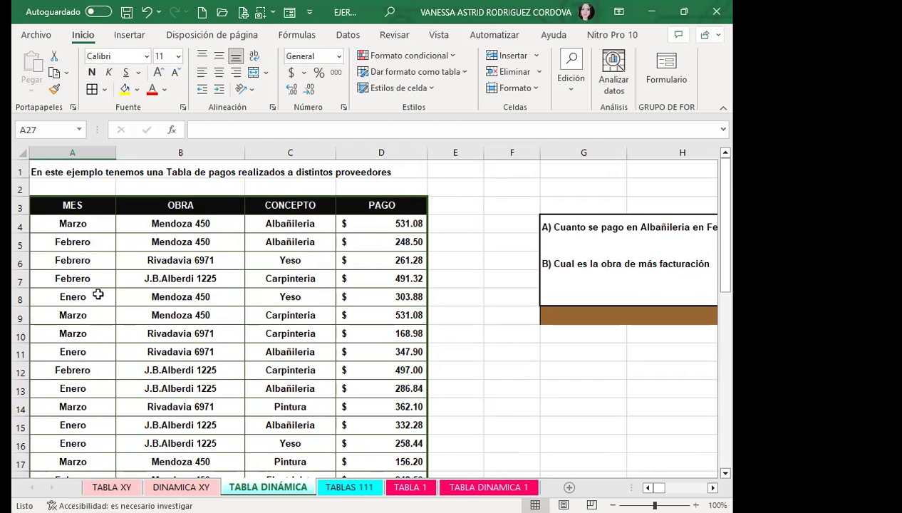
{"action": "left_click", "coordinate": [74, 204]}
{"action": "left_click", "coordinate": [128, 35]}
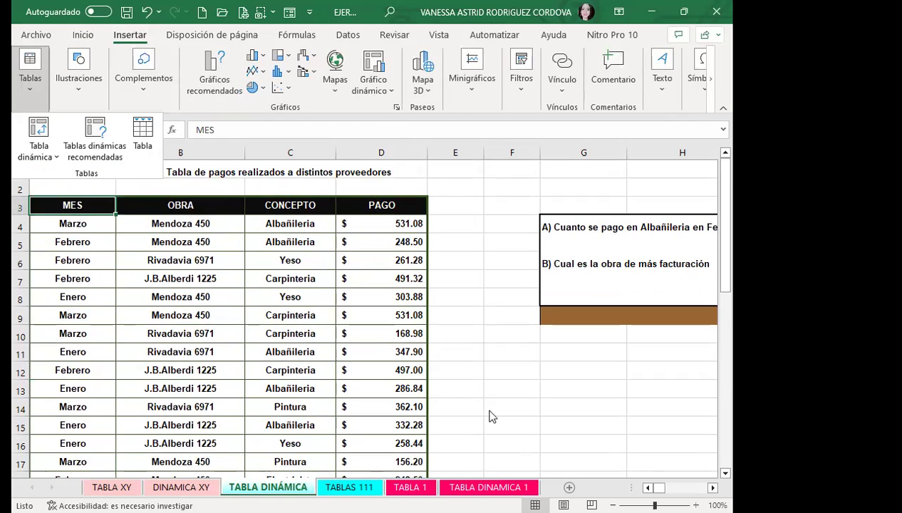
Start a pivot table from the payments range A3:D19, placed at cell A2 on TABLAS 111.
{"action": "key", "text": "Escape"}
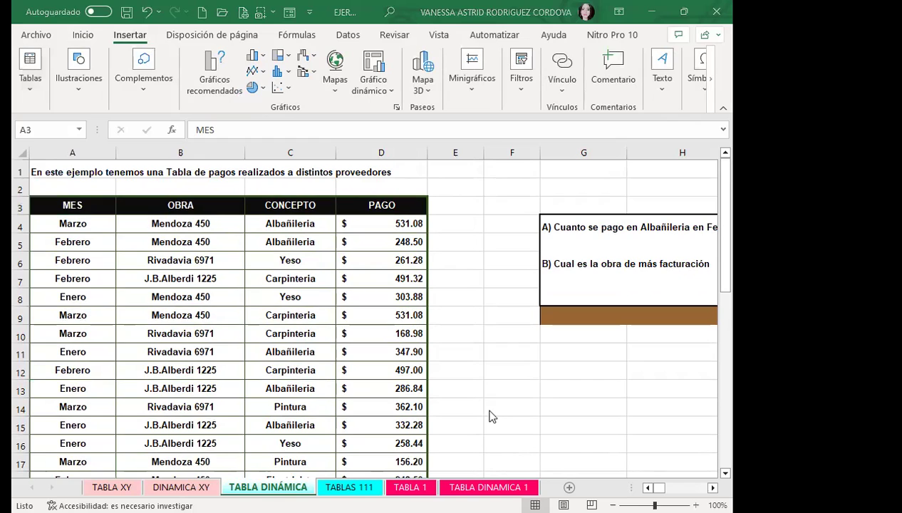
{"action": "left_click", "coordinate": [42, 205]}
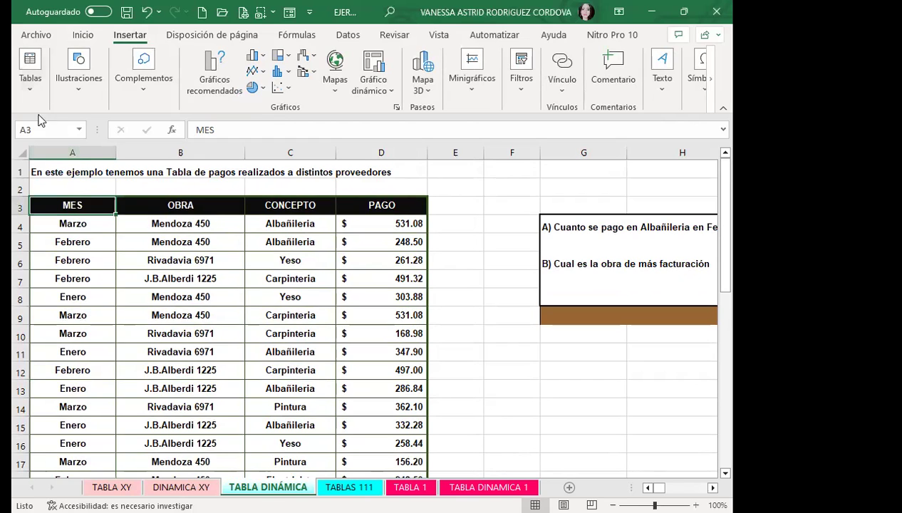
{"action": "left_click", "coordinate": [39, 91]}
{"action": "left_click", "coordinate": [31, 138]}
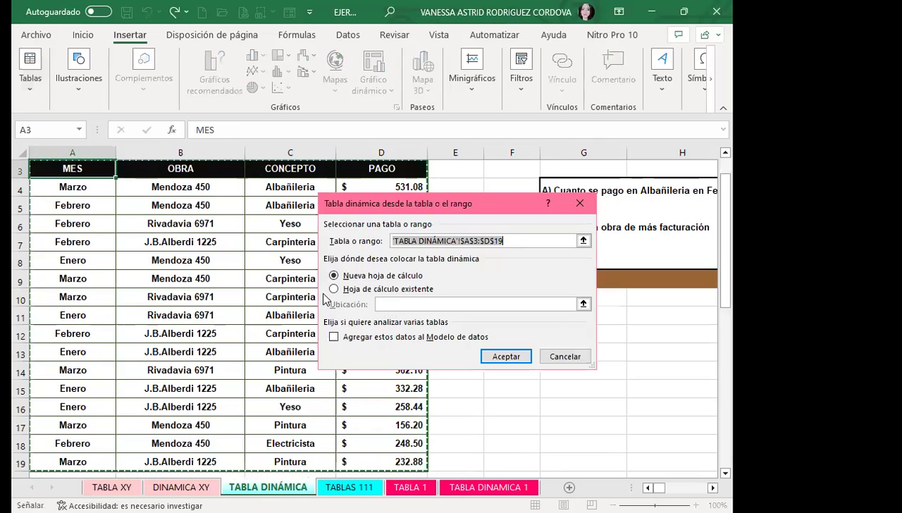
{"action": "left_click", "coordinate": [333, 289]}
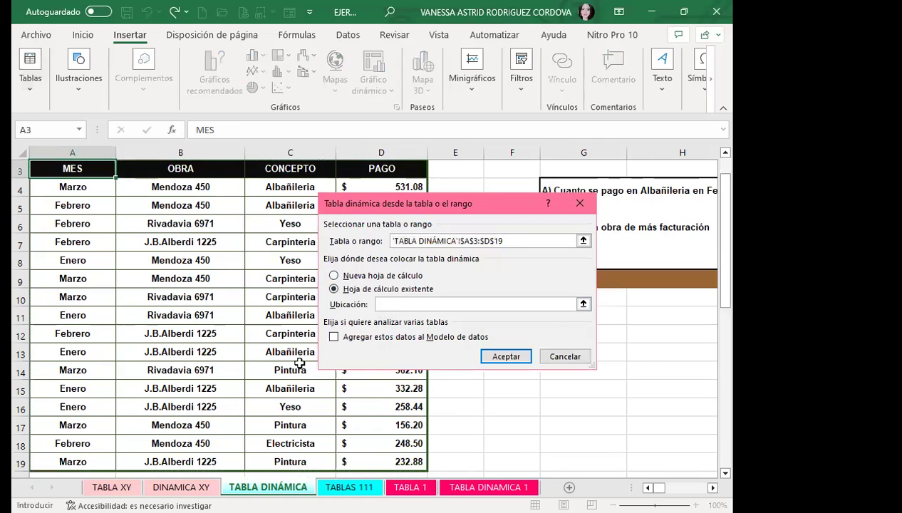
{"action": "left_click", "coordinate": [337, 487]}
{"action": "left_click", "coordinate": [54, 179]}
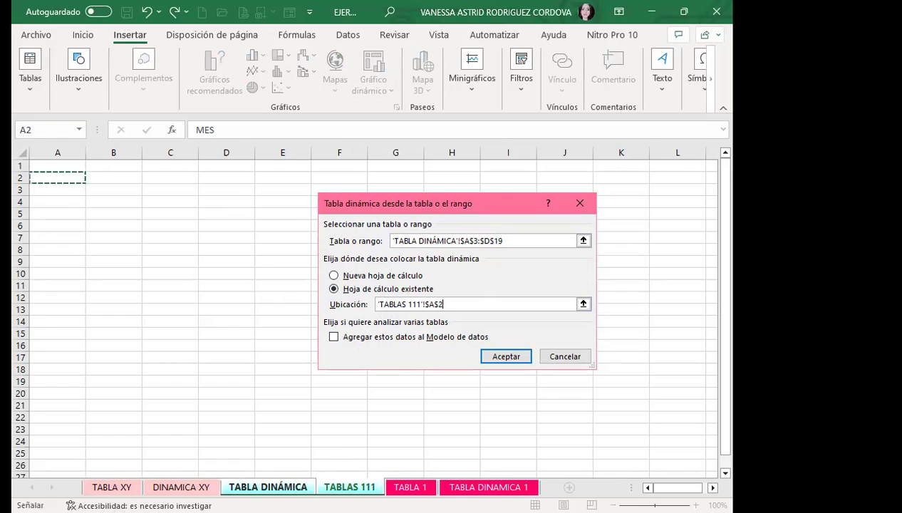
{"action": "key", "text": "Return"}
Create the empty pivot table at A2 and narrow the field list pane.
{"action": "left_click", "coordinate": [506, 357]}
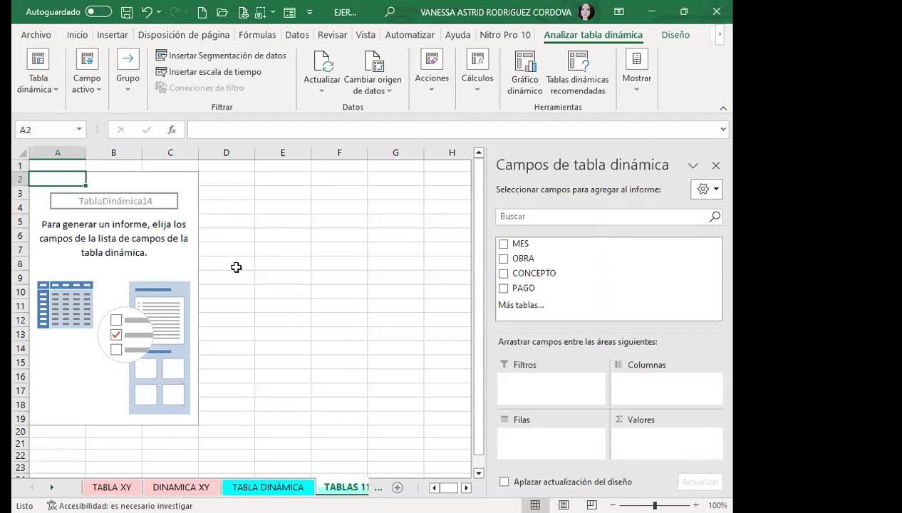
{"action": "scroll", "coordinate": [270, 297], "scroll_direction": "down", "scroll_amount": 2}
{"action": "scroll", "coordinate": [314, 336], "scroll_direction": "down", "scroll_amount": 2}
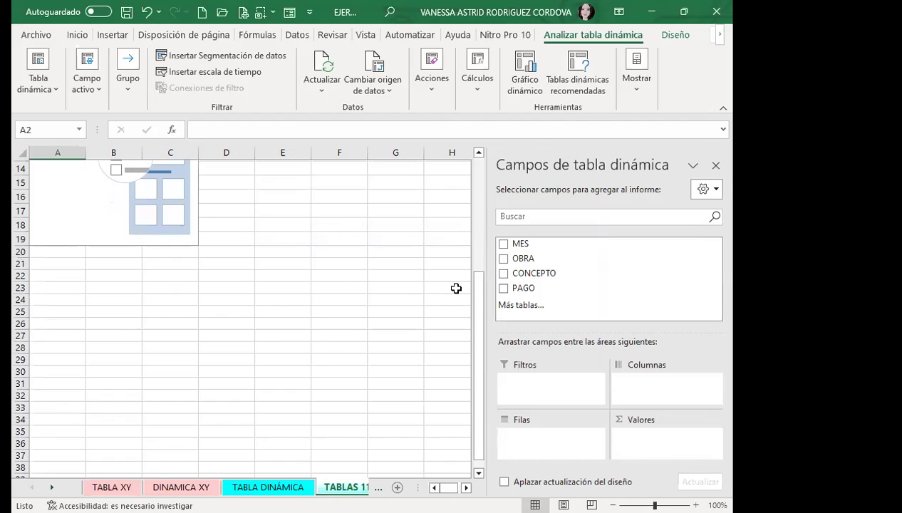
{"action": "left_click_drag", "start_coordinate": [485, 281], "coordinate": [536, 281]}
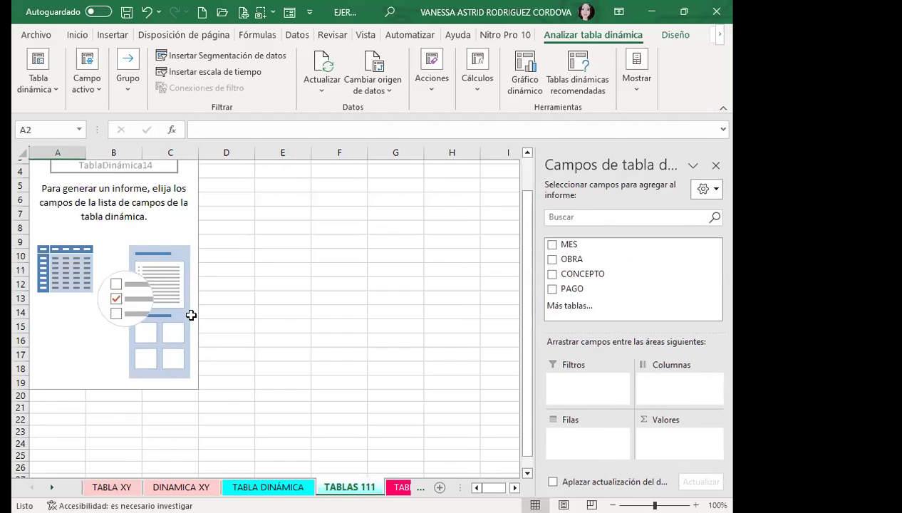
{"action": "scroll", "coordinate": [113, 242], "scroll_direction": "up", "scroll_amount": 1}
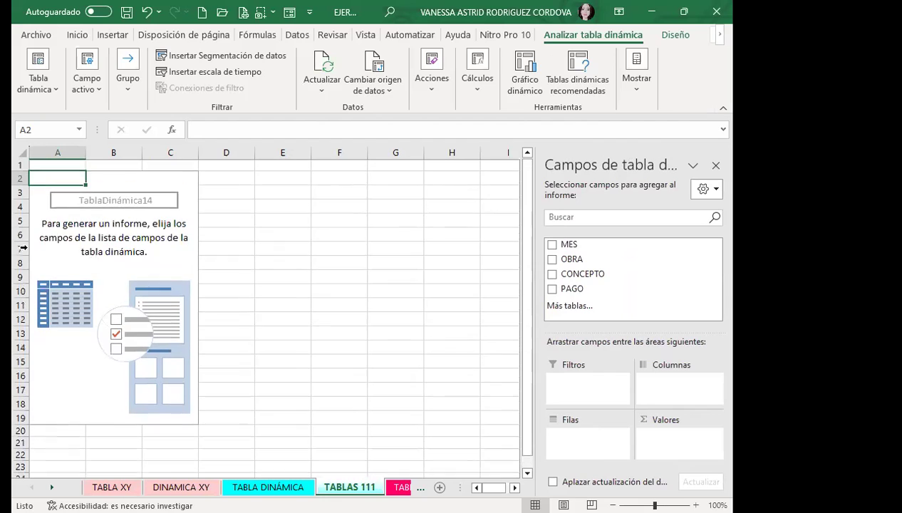
Rename the pivot to TablaDinámica_EJERCICIO2, then return to the TABLA DINÁMICA sheet.
{"action": "left_click", "coordinate": [45, 87]}
{"action": "left_click", "coordinate": [85, 140]}
{"action": "key", "text": "BackSpace"}
{"action": "key", "text": "BackSpace"}
{"action": "type", "text": "_EJERCICIO2"}
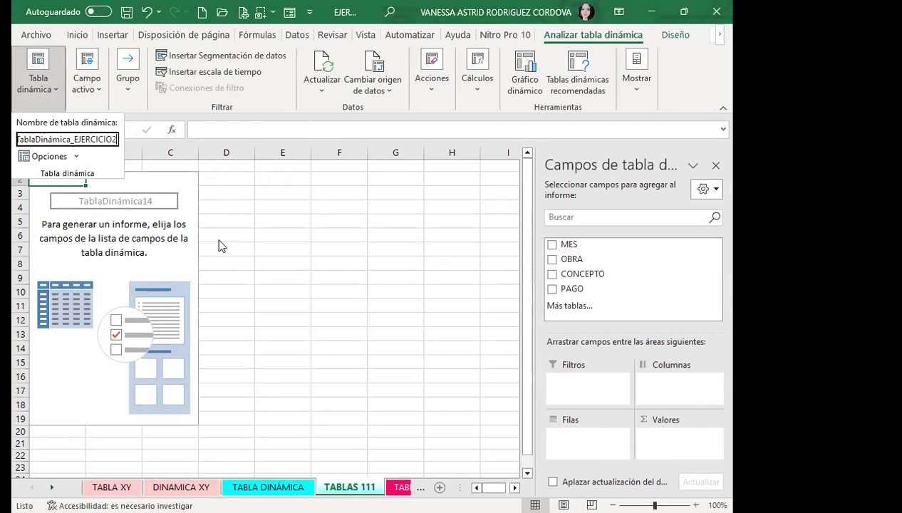
{"action": "key", "text": "Return"}
{"action": "left_click", "coordinate": [155, 253]}
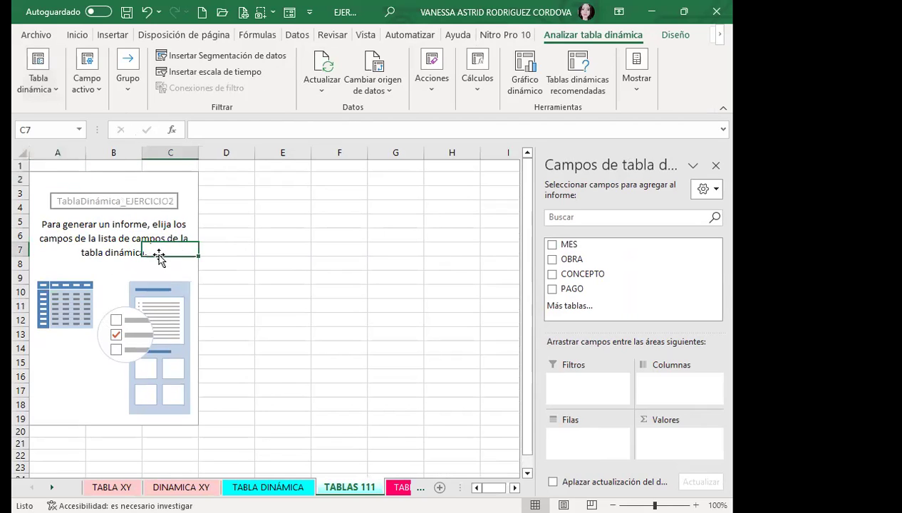
{"action": "left_click", "coordinate": [117, 233]}
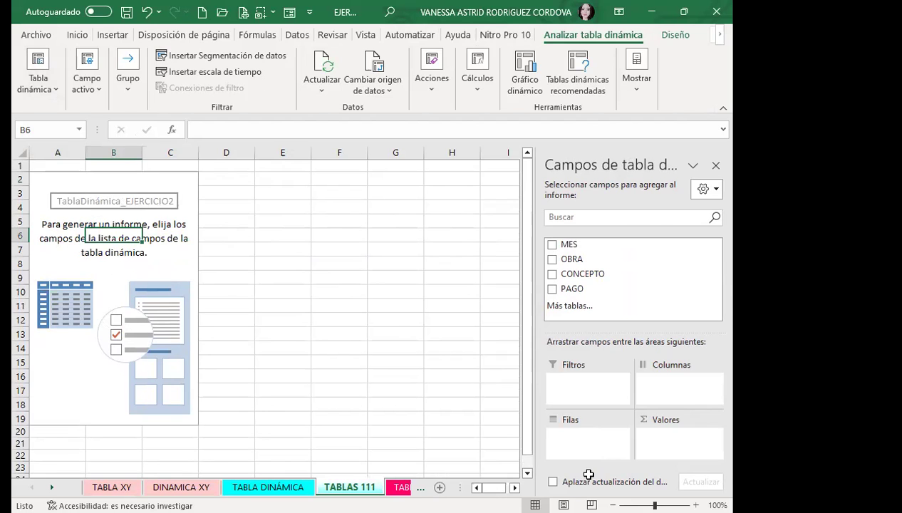
{"action": "key", "text": "ctrl+Page_Up"}
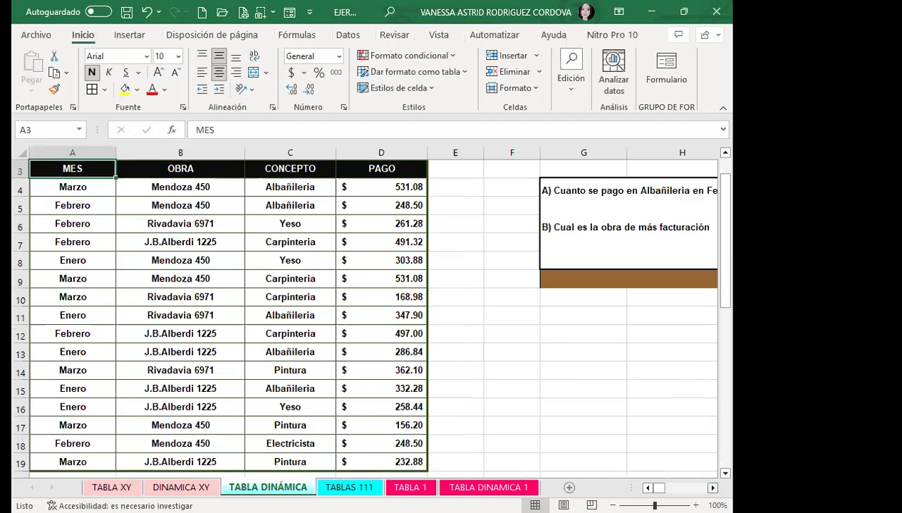
{"action": "left_click", "coordinate": [705, 482]}
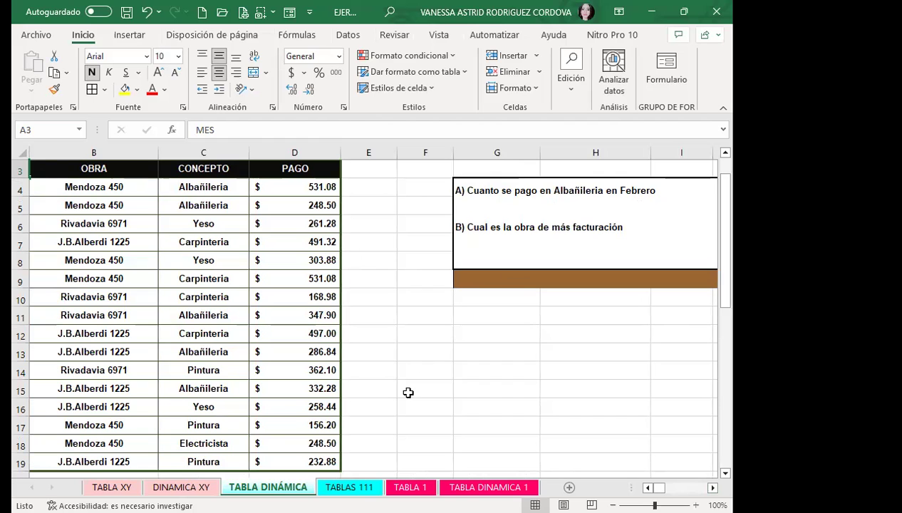
Switch to TABLAS 111, where the TablaDinámica_EJERCICIO2 pivot has no fields yet.
{"action": "left_click", "coordinate": [351, 487]}
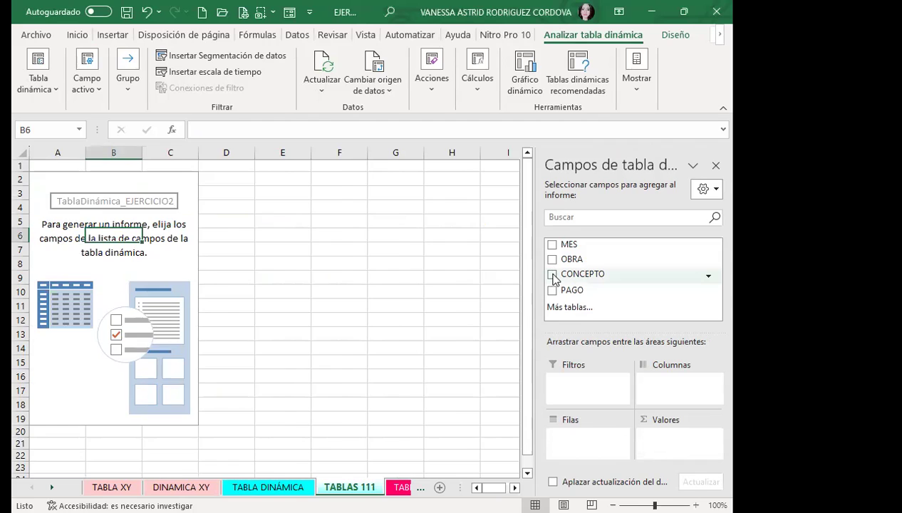
Add CONCEPTO to the rows, sum PAGO in the values, and nest MES under CONCEPTO.
{"action": "left_click", "coordinate": [552, 275]}
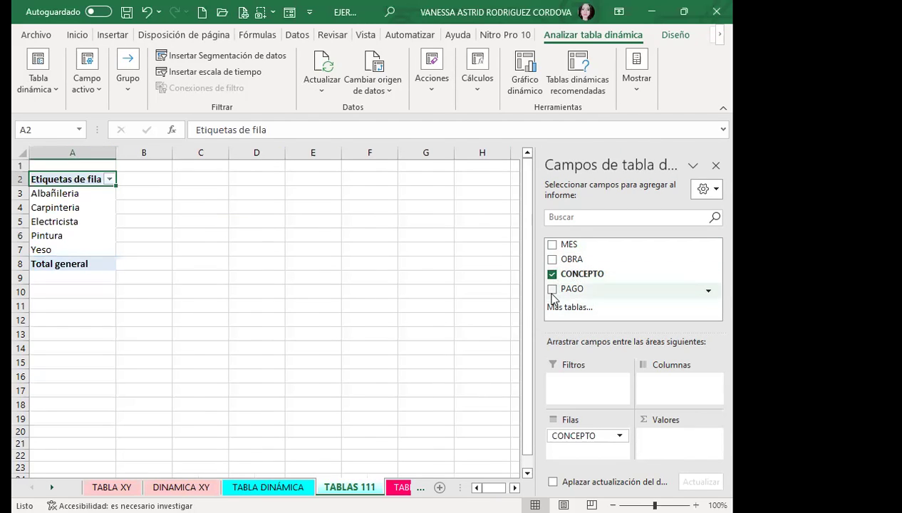
{"action": "left_click", "coordinate": [552, 290]}
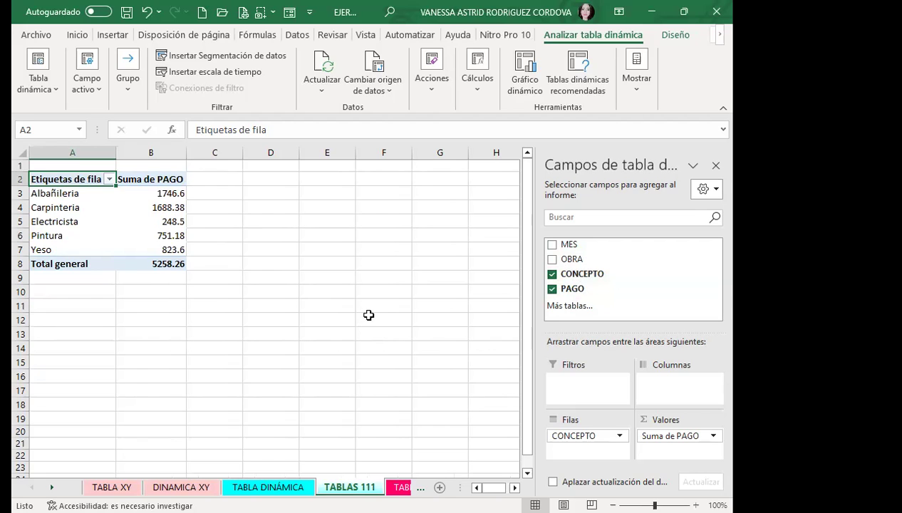
{"action": "left_click", "coordinate": [552, 244]}
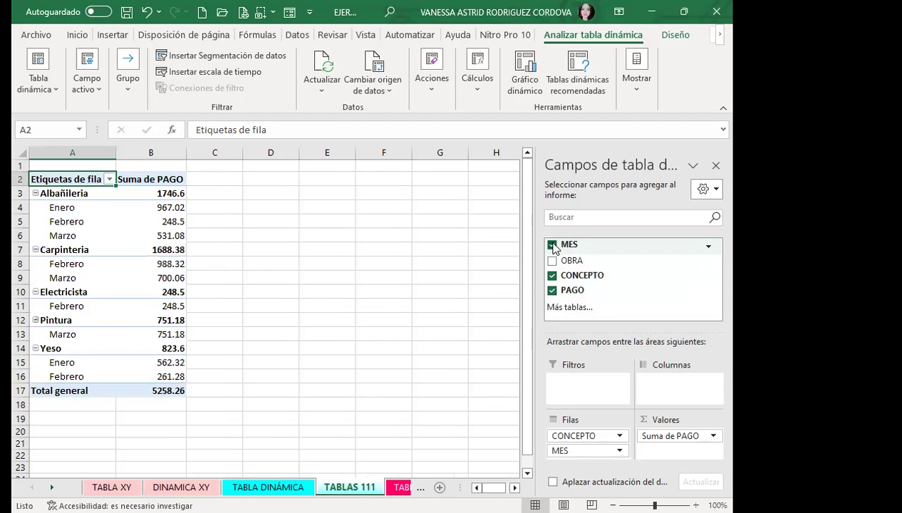
Collapse the Albañilería, Carpintería, Electricista, Pintura and Yeso groups, then return to TABLA DINÁMICA.
{"action": "left_click", "coordinate": [35, 250]}
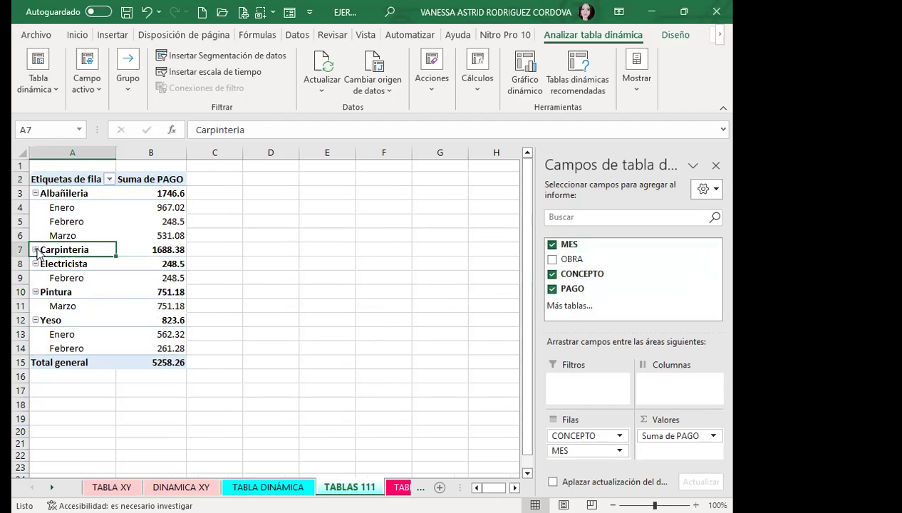
{"action": "left_click", "coordinate": [34, 194]}
{"action": "left_click", "coordinate": [35, 222]}
{"action": "left_click", "coordinate": [35, 236]}
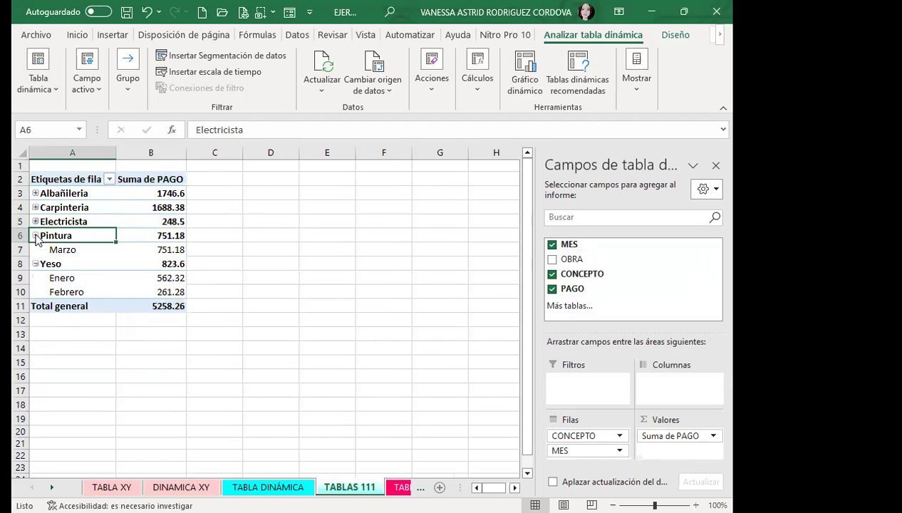
{"action": "left_click", "coordinate": [35, 250]}
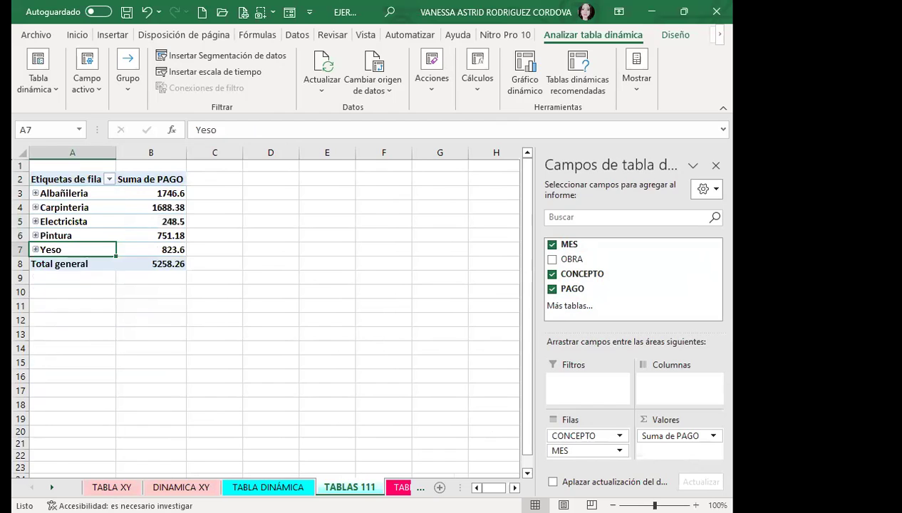
{"action": "left_click", "coordinate": [268, 487]}
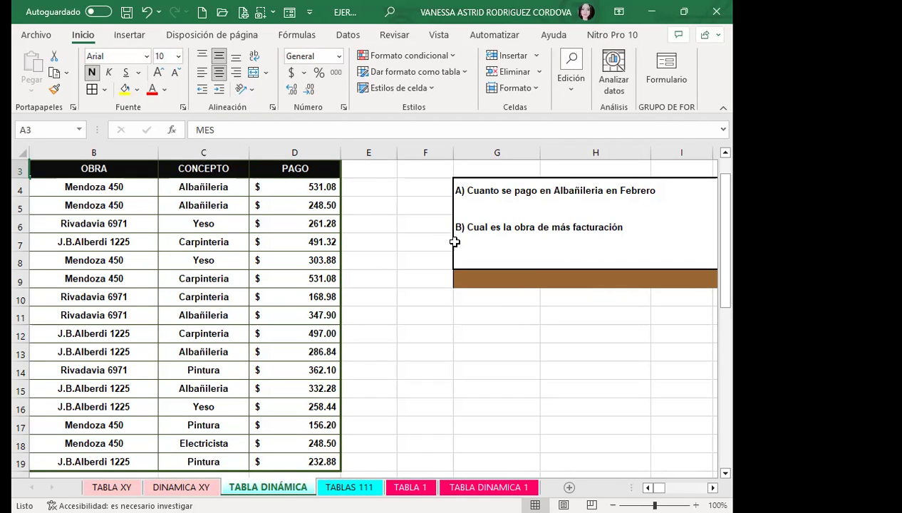
Check the payment in cell D7, then go back to the TABLAS 111 sheet.
{"action": "left_click", "coordinate": [274, 242]}
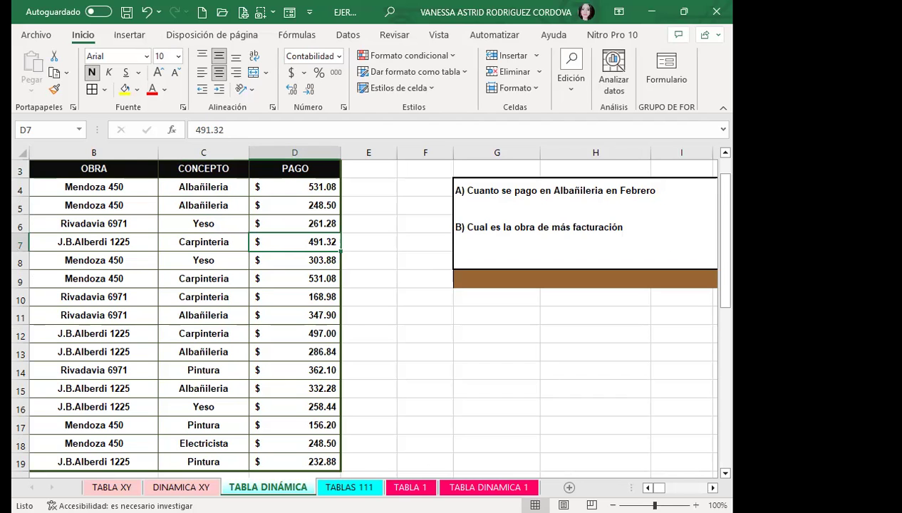
{"action": "left_click", "coordinate": [335, 484]}
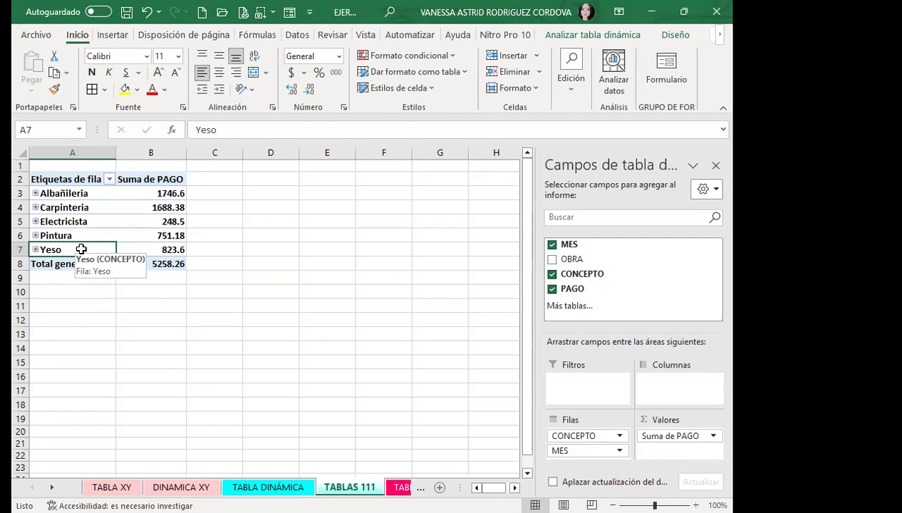
{"action": "left_click", "coordinate": [34, 194]}
{"action": "left_click", "coordinate": [35, 193]}
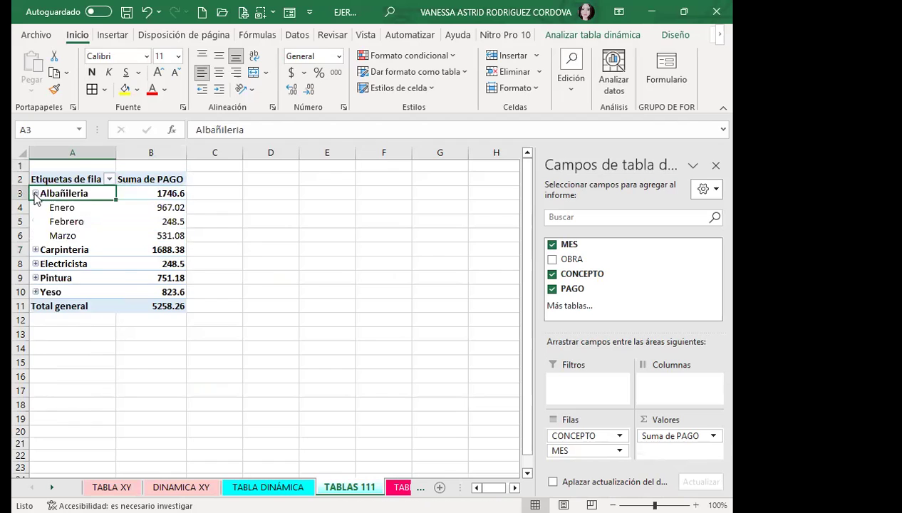
{"action": "left_click", "coordinate": [35, 193]}
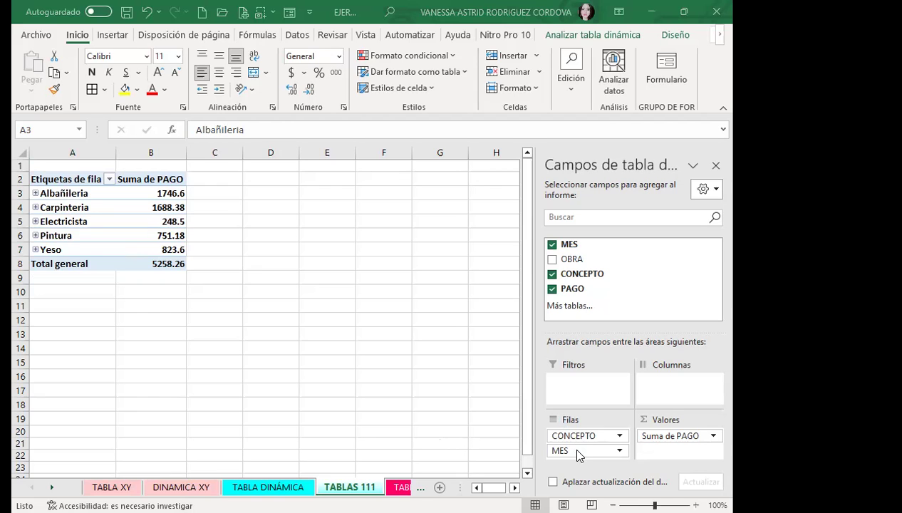
{"action": "left_click_drag", "start_coordinate": [579, 454], "coordinate": [667, 390]}
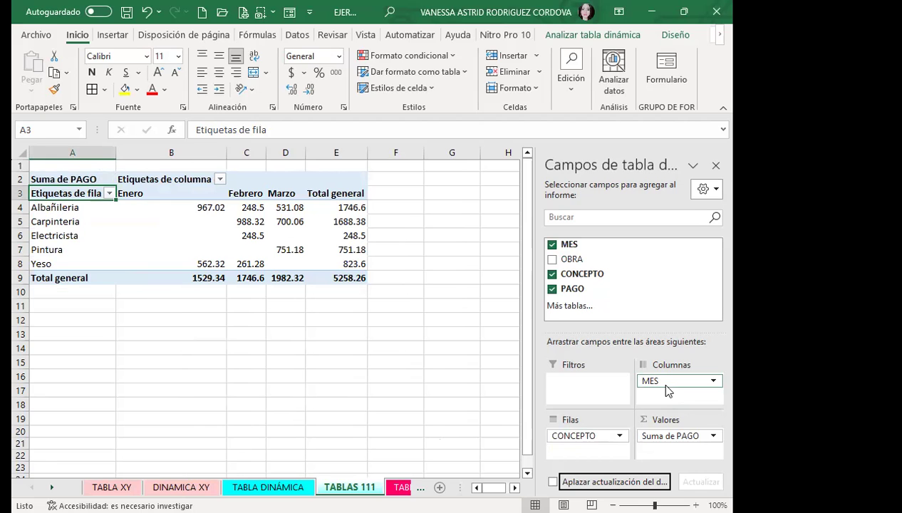
{"action": "left_click_drag", "start_coordinate": [668, 390], "coordinate": [584, 450]}
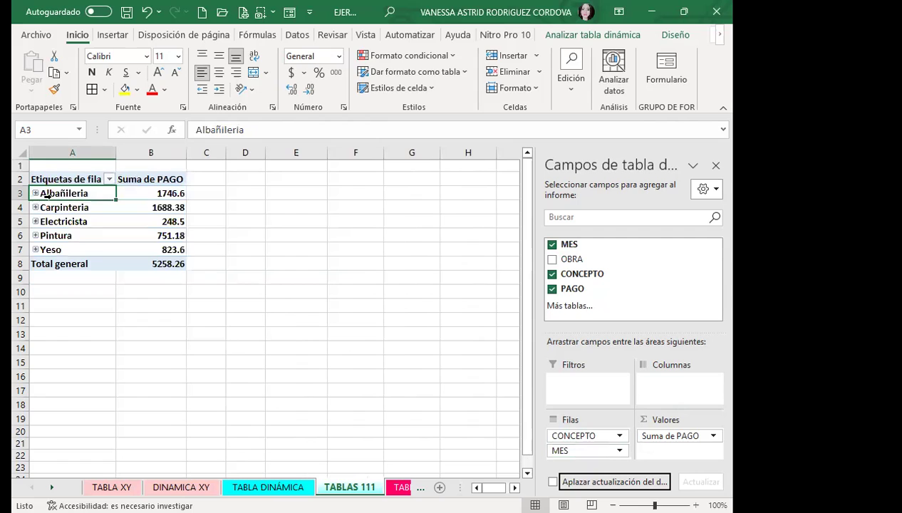
Filter the CONCEPTO row labels to Albañileria only, totalling 1746.6.
{"action": "left_click", "coordinate": [109, 179]}
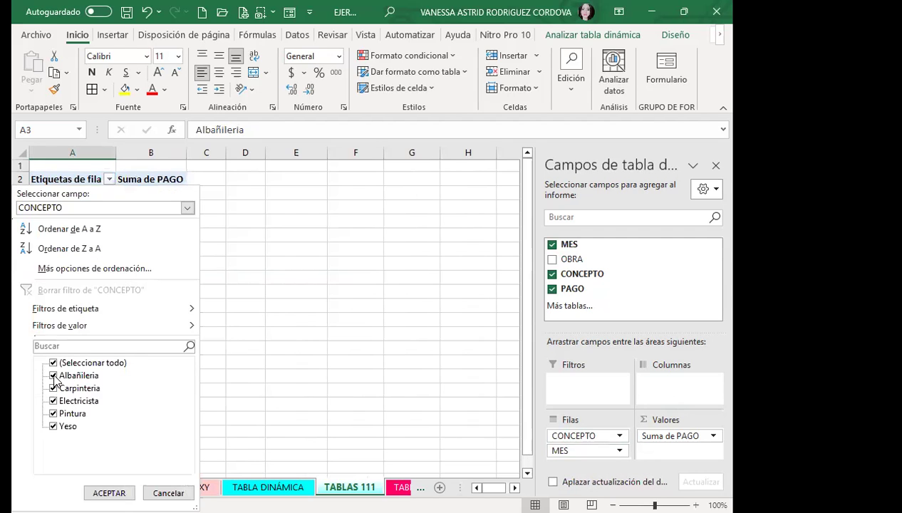
{"action": "left_click", "coordinate": [53, 375]}
{"action": "left_click", "coordinate": [53, 363]}
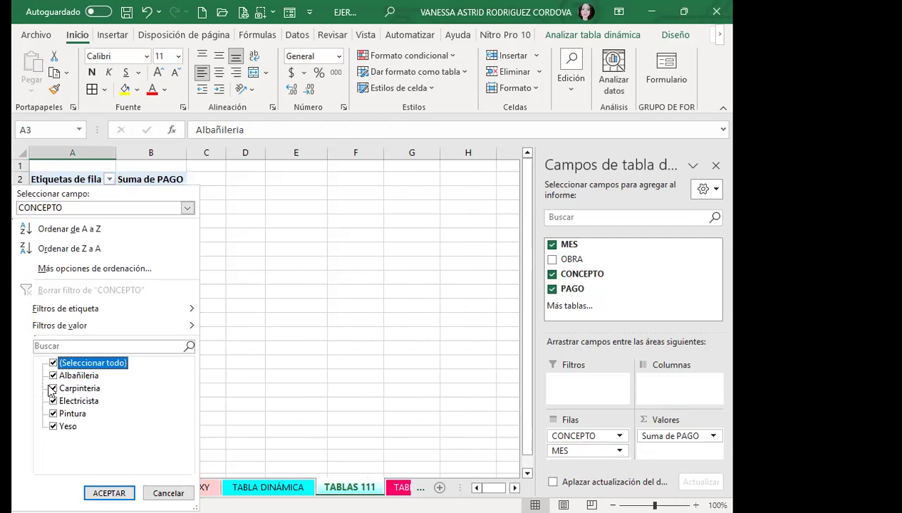
{"action": "left_click", "coordinate": [53, 362]}
{"action": "left_click", "coordinate": [52, 376]}
{"action": "left_click", "coordinate": [106, 492]}
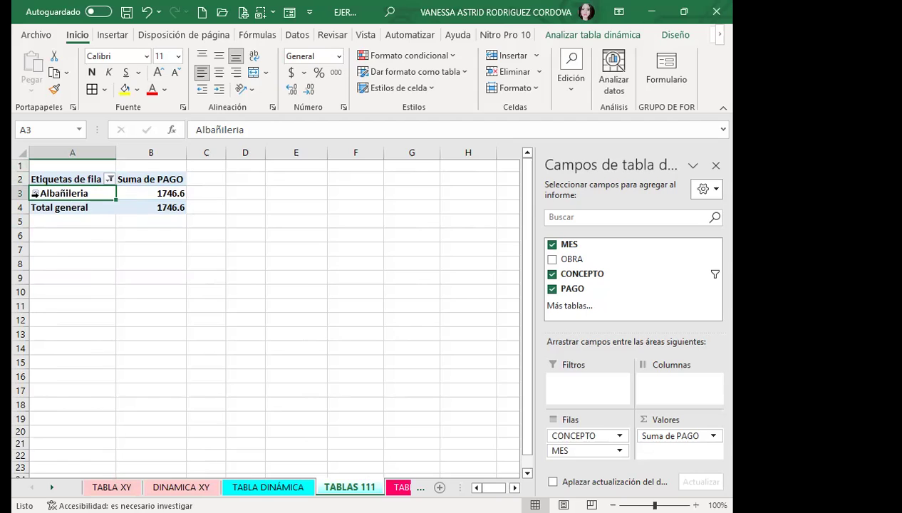
Move the MES field from the rows to the report filter area.
{"action": "left_click", "coordinate": [35, 193]}
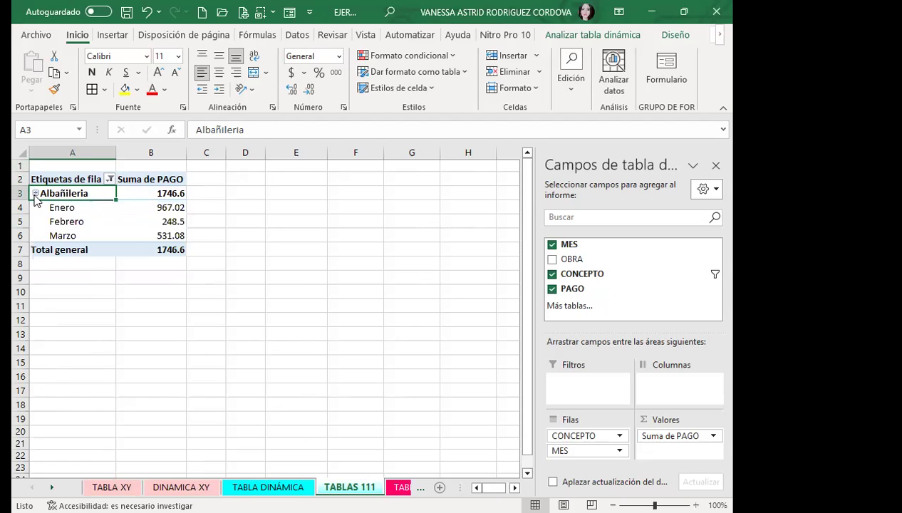
{"action": "left_click", "coordinate": [35, 193]}
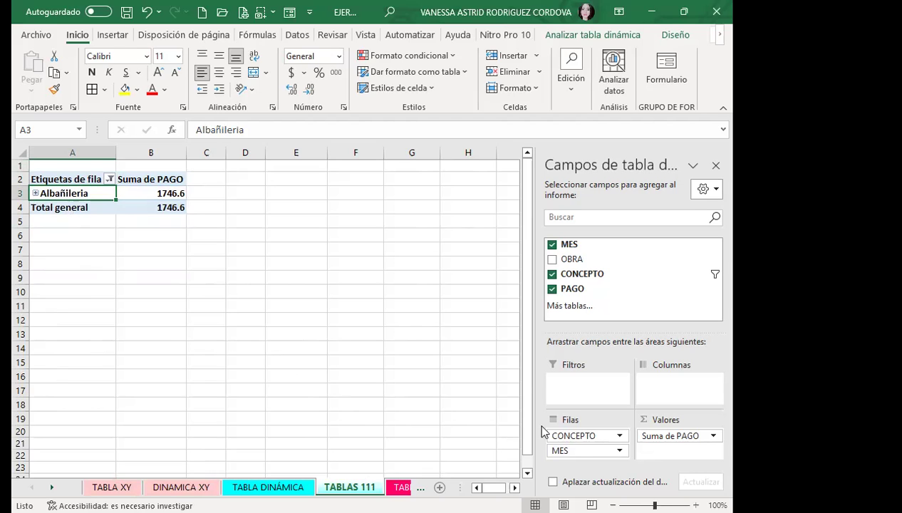
{"action": "mouse_move", "coordinate": [570, 450]}
{"action": "left_mouse_down"}
{"action": "mouse_move", "coordinate": [579, 401]}
{"action": "mouse_move", "coordinate": [572, 450]}
{"action": "left_mouse_up"}
{"action": "left_click_drag", "start_coordinate": [572, 448], "coordinate": [581, 388]}
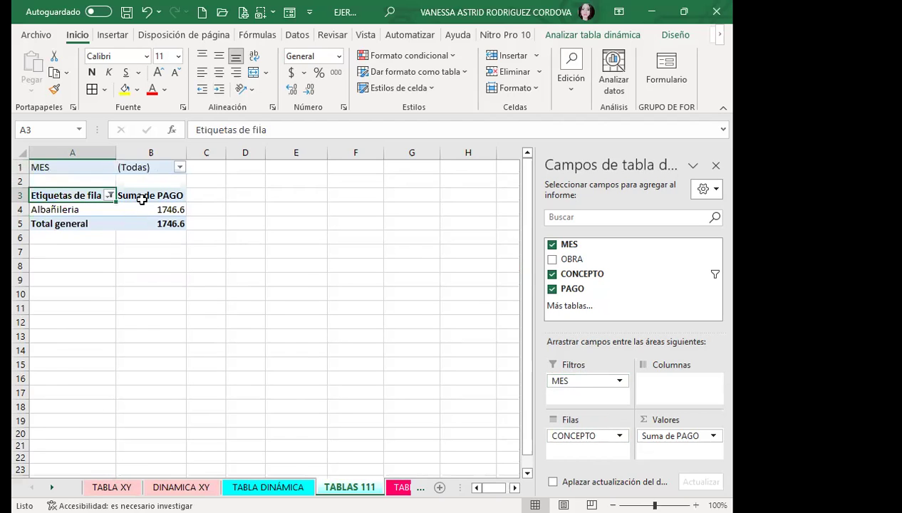
Limit the MES report filter to Febrero, leaving Albañileria at 248.5.
{"action": "left_click", "coordinate": [180, 167]}
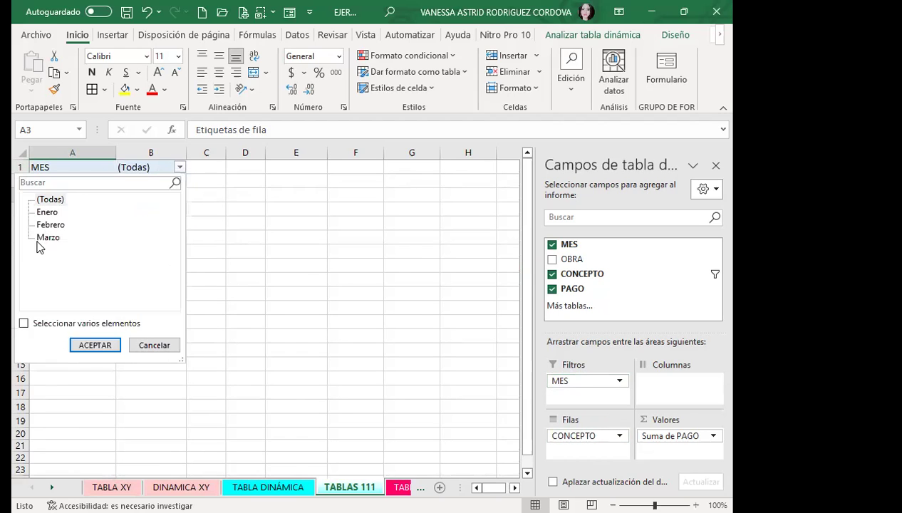
{"action": "left_click", "coordinate": [24, 322]}
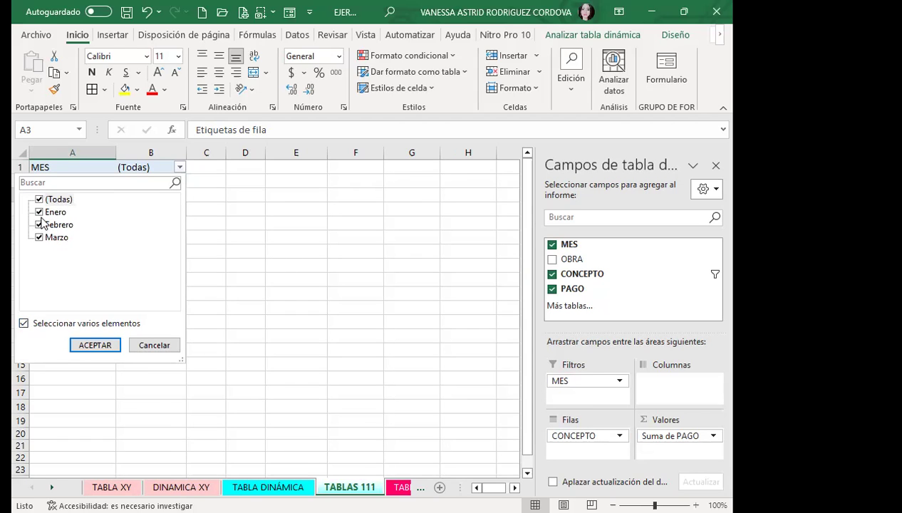
{"action": "left_click", "coordinate": [39, 212]}
{"action": "left_click", "coordinate": [39, 237]}
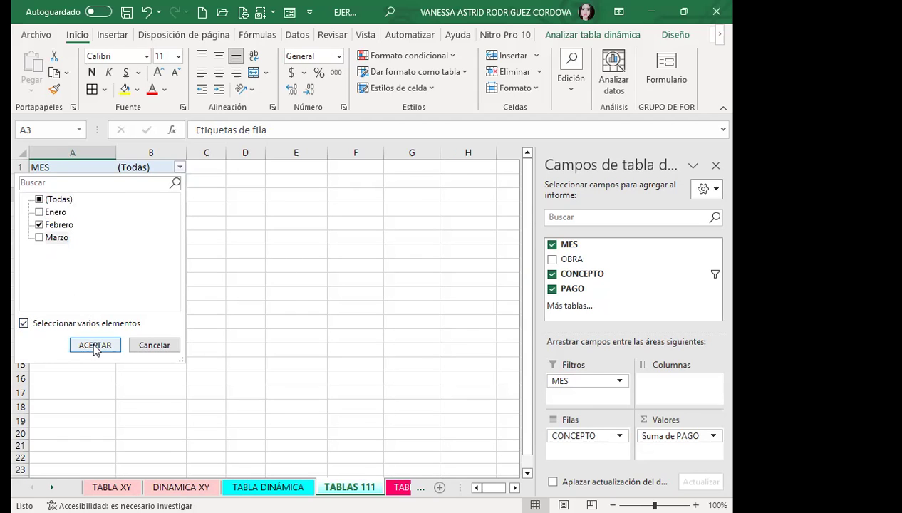
{"action": "left_click", "coordinate": [94, 346]}
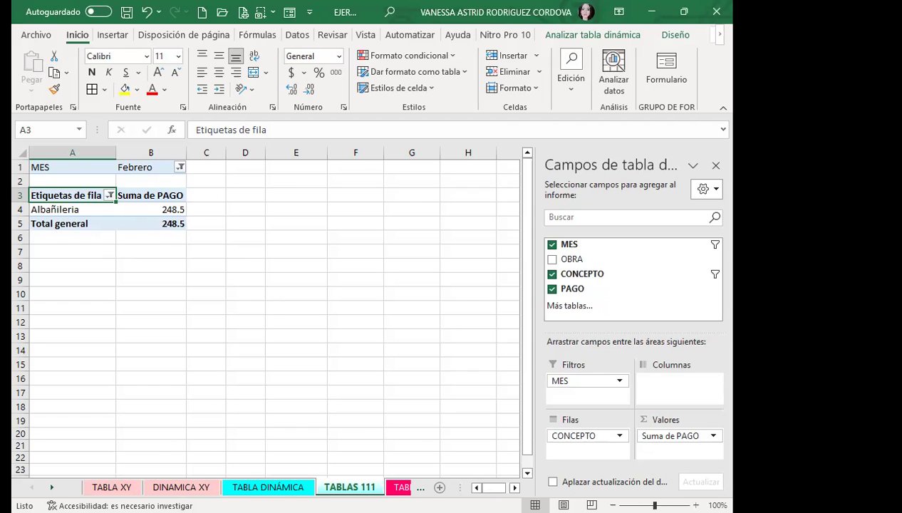
Switch to the TABLA DINÁMICA sheet to read question B about the highest-billing obra.
{"action": "key", "text": "ctrl+Page_Up"}
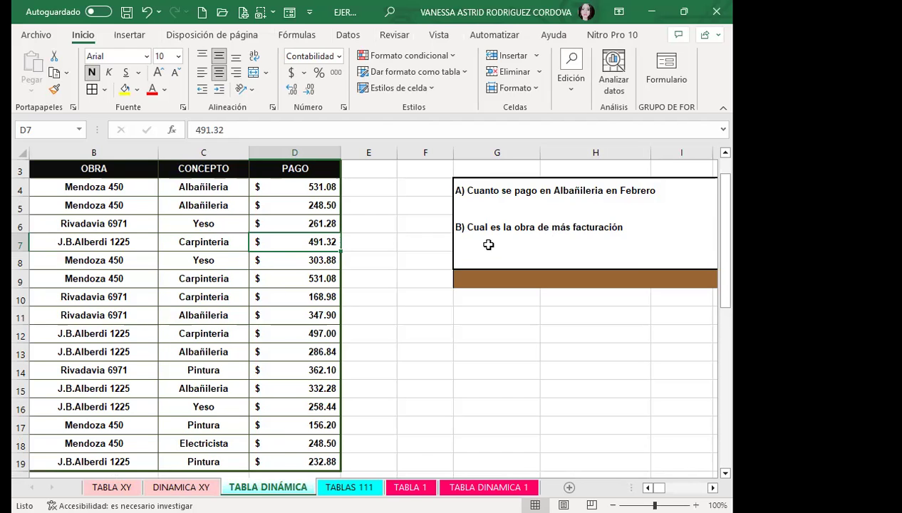
Return to TABLAS 111 and hide the Campos de tabla dinámica pane.
{"action": "scroll", "coordinate": [488, 243], "scroll_direction": "up", "scroll_amount": 1}
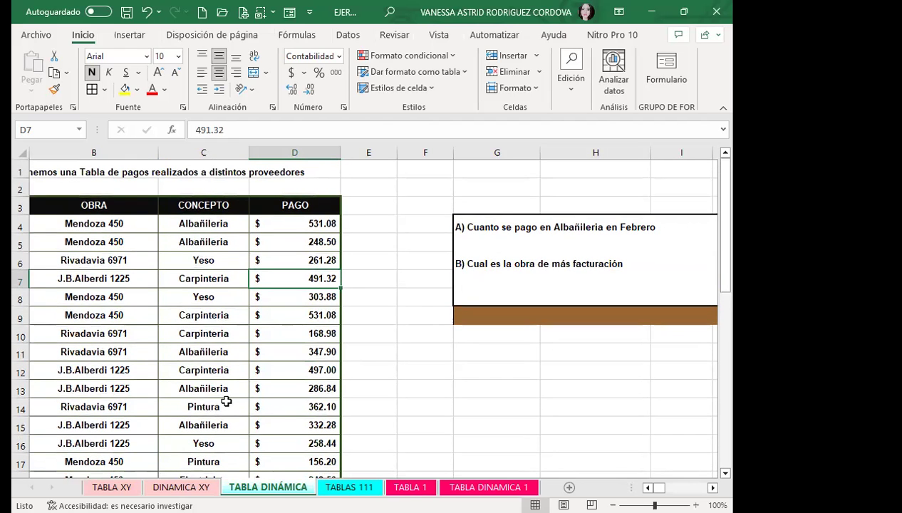
{"action": "key", "text": "ctrl+Page_Down"}
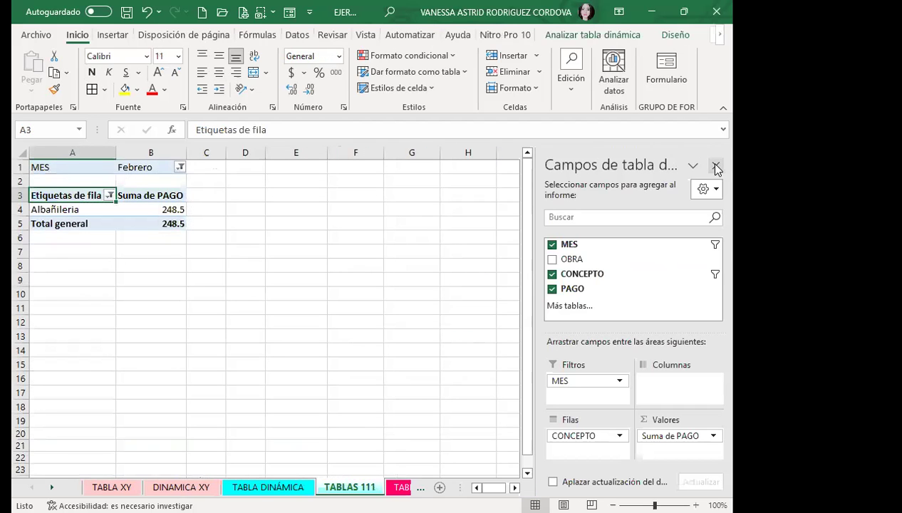
{"action": "left_click", "coordinate": [716, 166]}
{"action": "left_click", "coordinate": [143, 186]}
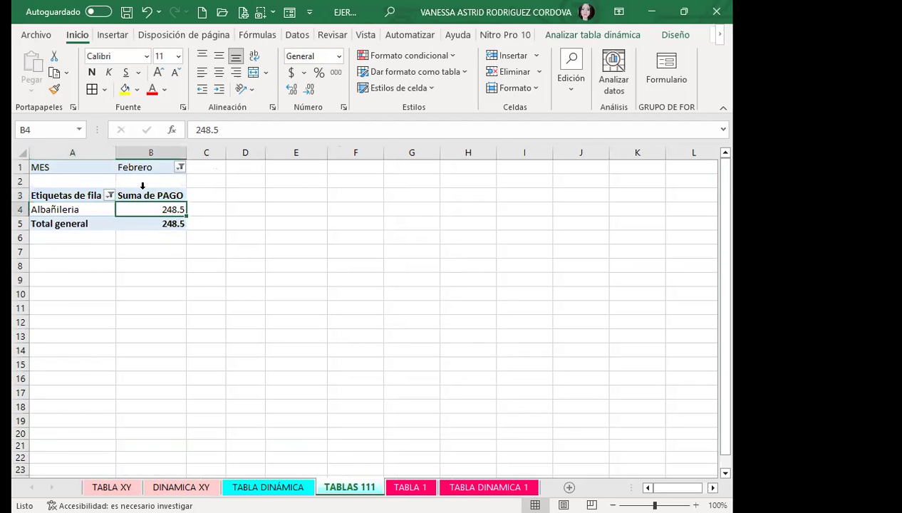
{"action": "left_click", "coordinate": [123, 193]}
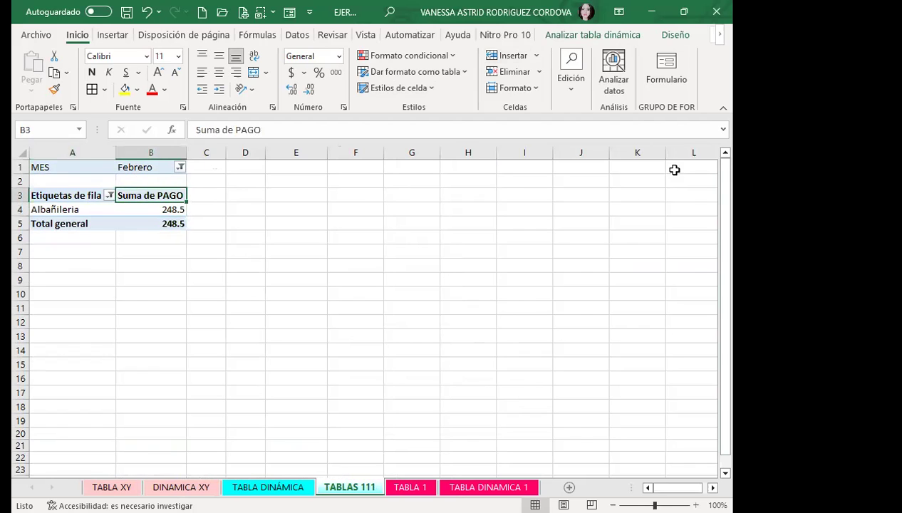
{"action": "left_click", "coordinate": [598, 35]}
{"action": "left_click", "coordinate": [636, 79]}
{"action": "left_click", "coordinate": [618, 146]}
{"action": "left_click", "coordinate": [715, 165]}
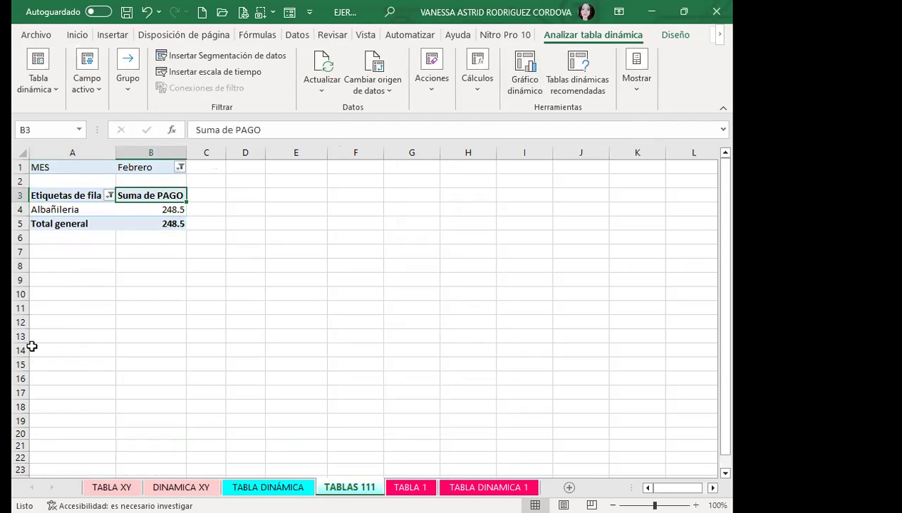
Select cell A17 below the pivot, then switch to the TABLA DINÁMICA sheet.
{"action": "scroll", "coordinate": [33, 363], "scroll_direction": "down", "scroll_amount": 2}
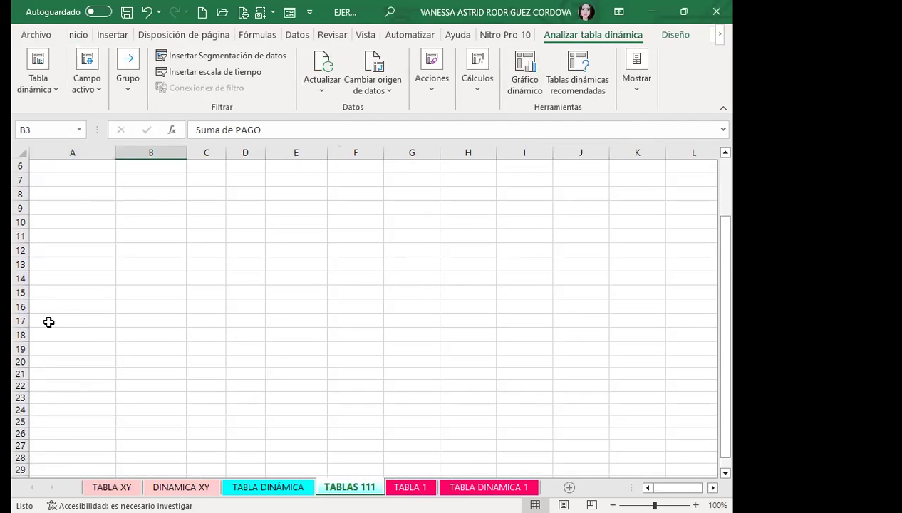
{"action": "left_click", "coordinate": [48, 322]}
{"action": "scroll", "coordinate": [81, 178], "scroll_direction": "up", "scroll_amount": 2}
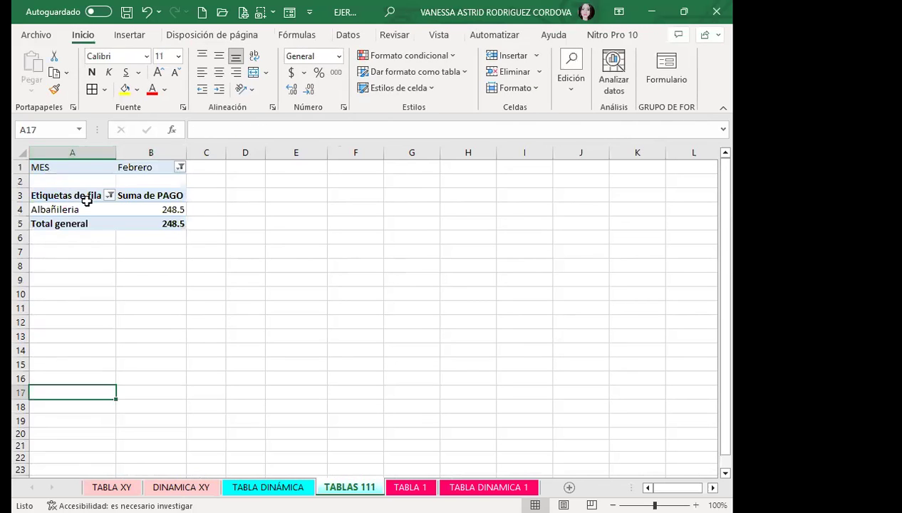
{"action": "scroll", "coordinate": [70, 355], "scroll_direction": "down", "scroll_amount": 1}
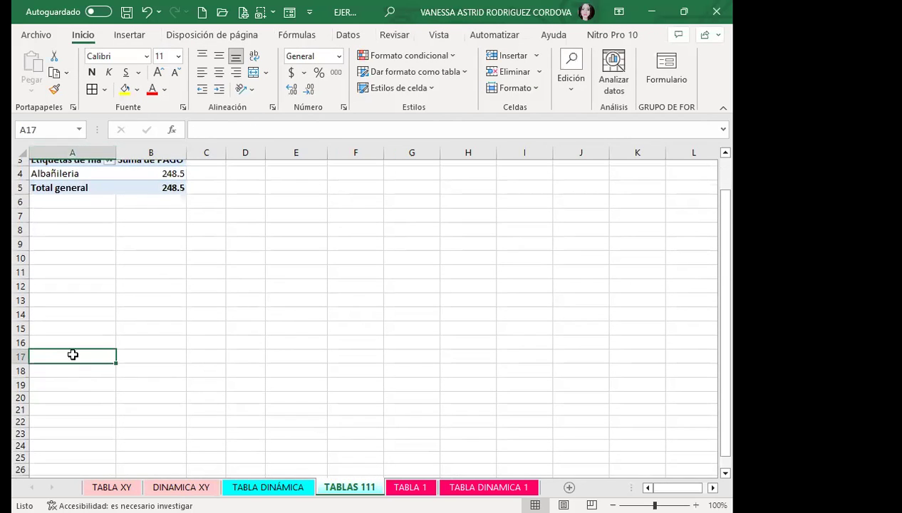
{"action": "scroll", "coordinate": [73, 354], "scroll_direction": "up", "scroll_amount": 1}
{"action": "scroll", "coordinate": [75, 342], "scroll_direction": "down", "scroll_amount": 3}
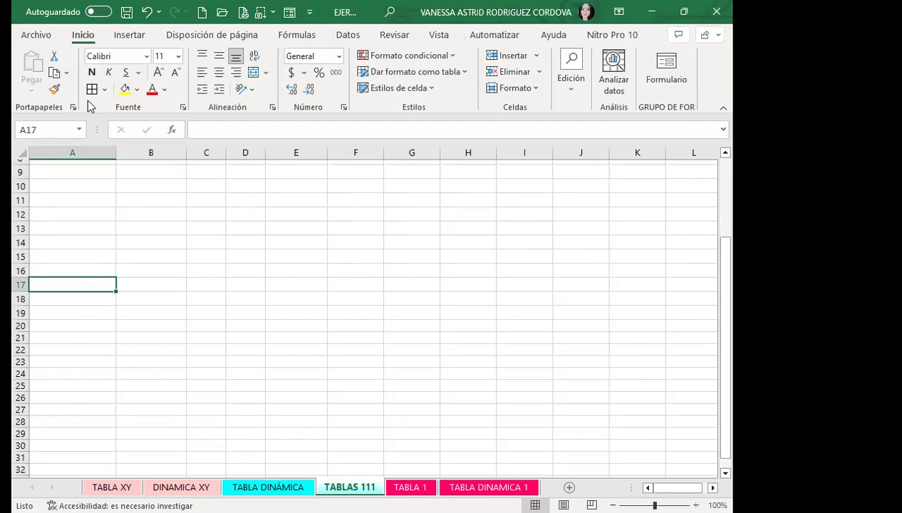
{"action": "key", "text": "ctrl+Page_Up"}
Insert a second pivot table from the payments data at cell A17 of TABLAS 111.
{"action": "left_click", "coordinate": [130, 34]}
{"action": "left_click", "coordinate": [37, 87]}
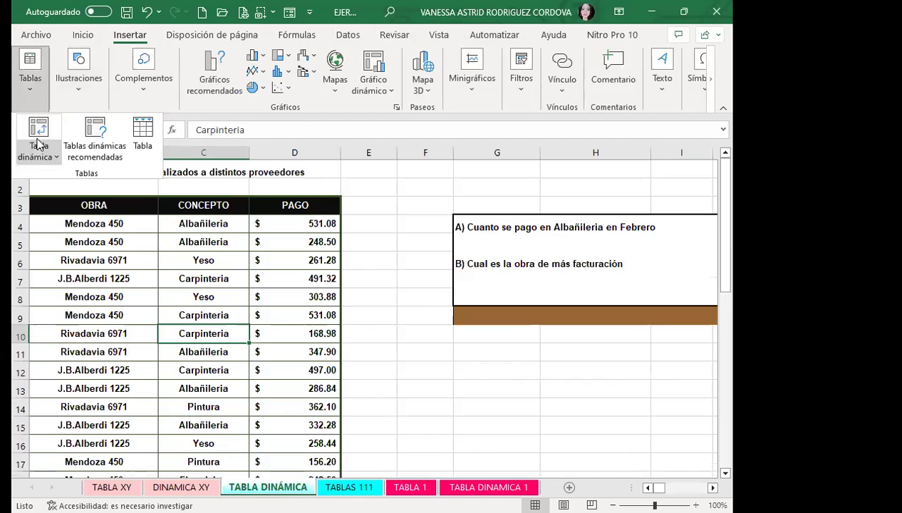
{"action": "left_click", "coordinate": [39, 132]}
{"action": "left_click", "coordinate": [334, 289]}
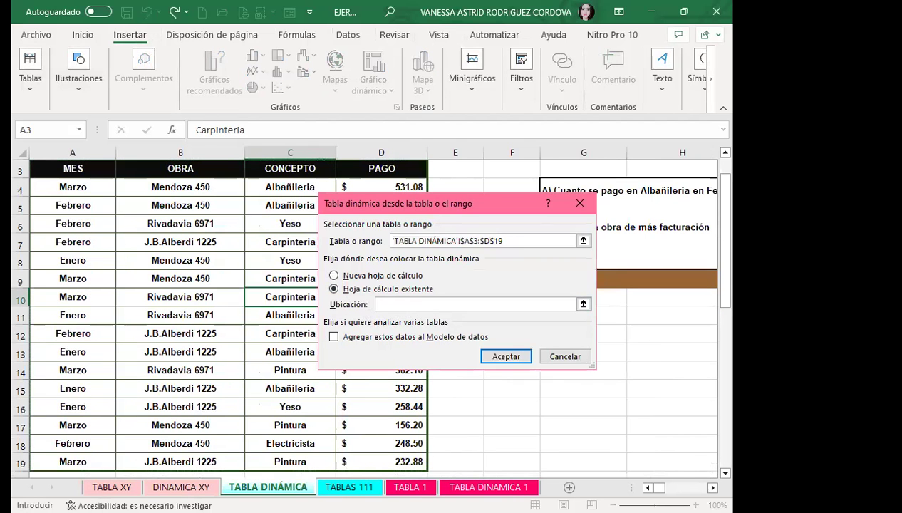
{"action": "key", "text": "ctrl+Page_Down"}
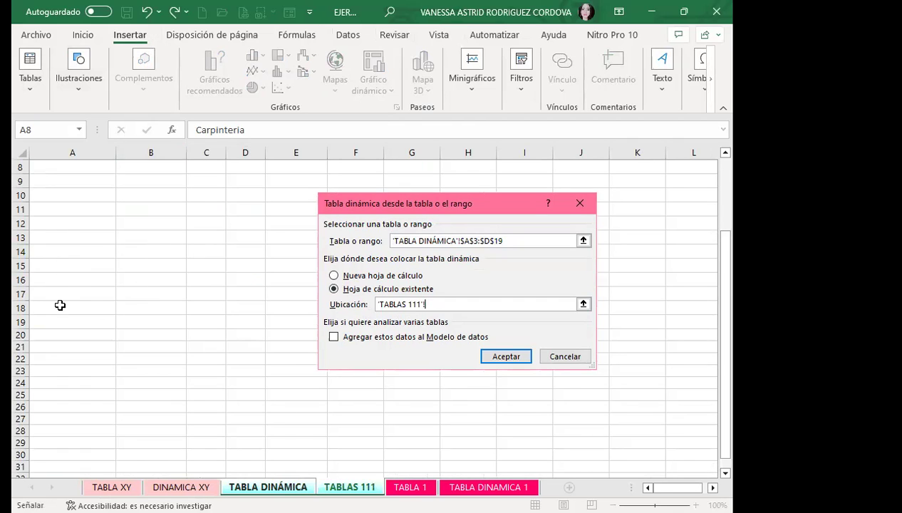
{"action": "left_click", "coordinate": [60, 296]}
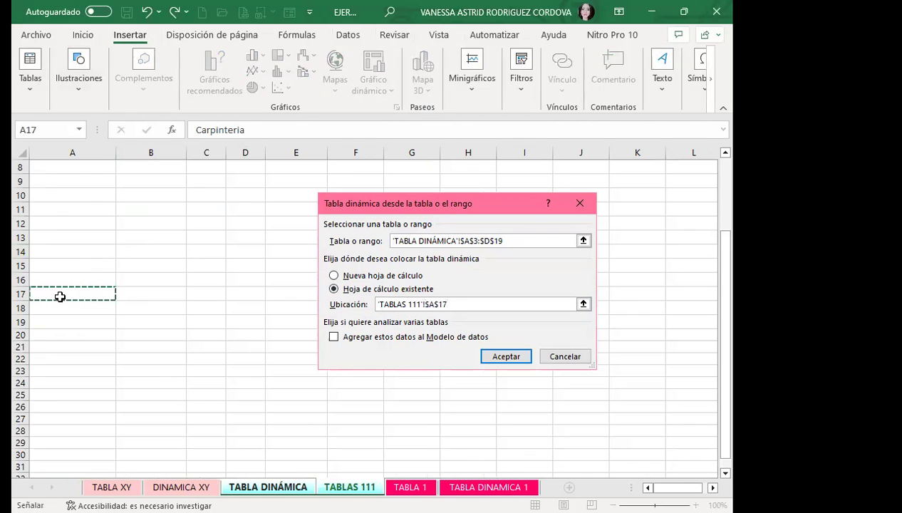
{"action": "left_click", "coordinate": [503, 359]}
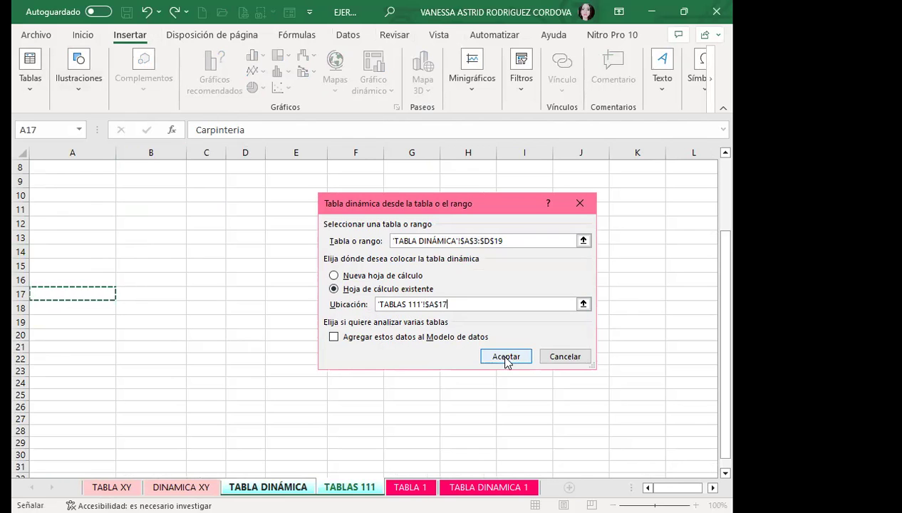
Select the empty TablaDinámica15 so its field list shows no checked fields.
{"action": "scroll", "coordinate": [263, 330], "scroll_direction": "up", "scroll_amount": 3}
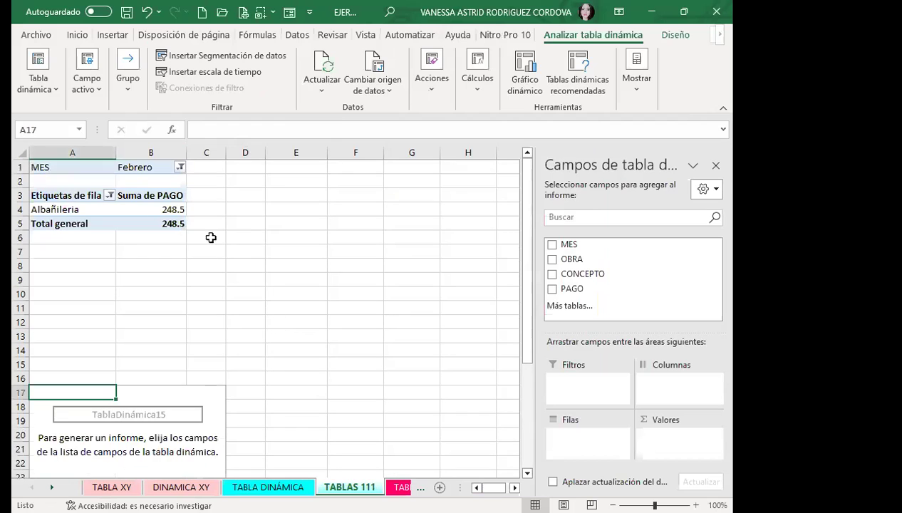
{"action": "left_click", "coordinate": [149, 197]}
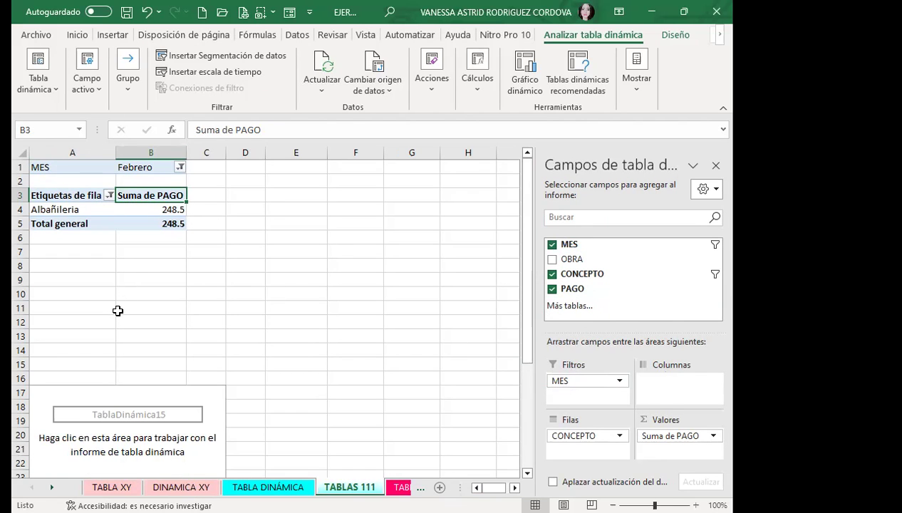
{"action": "scroll", "coordinate": [119, 311], "scroll_direction": "down", "scroll_amount": 3}
{"action": "scroll", "coordinate": [119, 313], "scroll_direction": "down", "scroll_amount": 1}
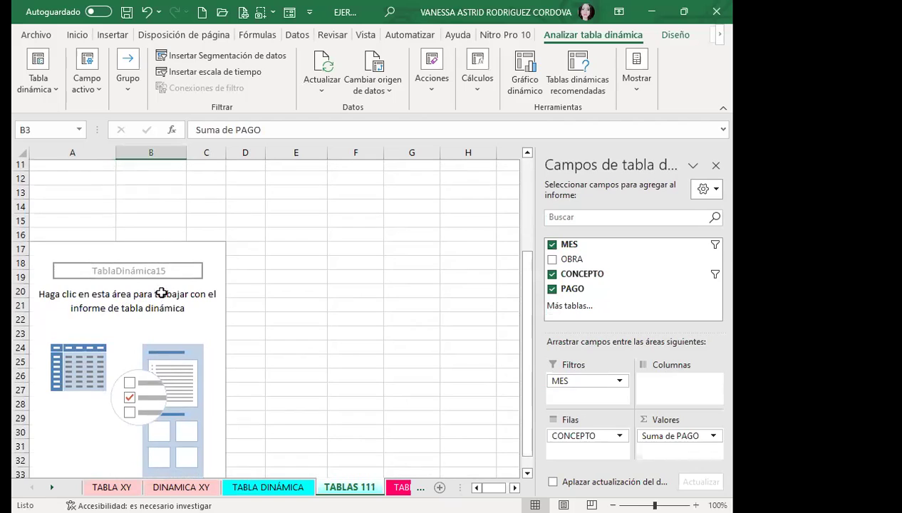
{"action": "left_click", "coordinate": [143, 291]}
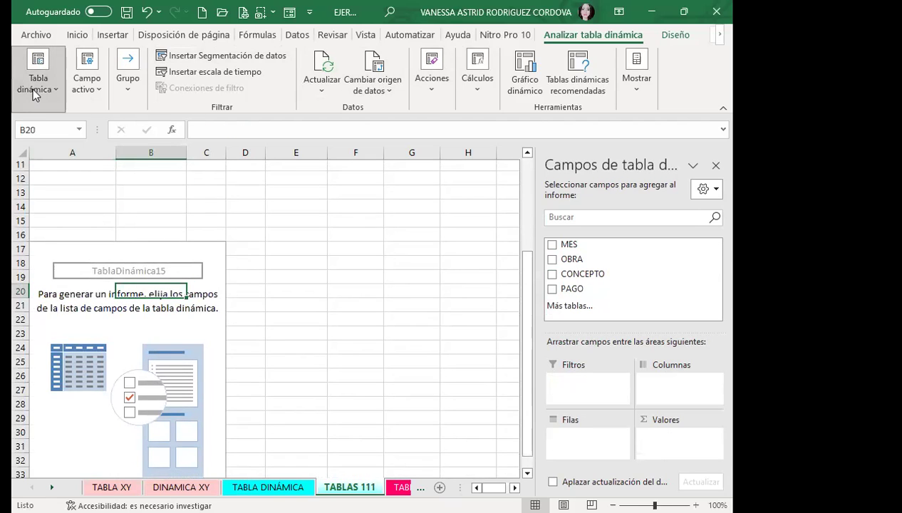
Rename the pivot table to TablaDinámica_EJEMPLO4 and return to the TABLA DINÁMICA sheet.
{"action": "key", "text": "BackSpace"}
{"action": "key", "text": "BackSpace"}
{"action": "type", "text": "_EJEMPLO4"}
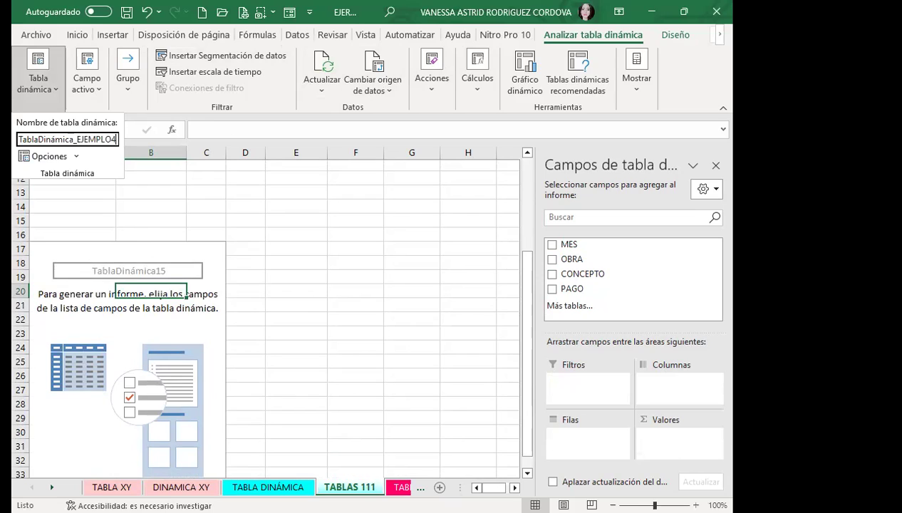
{"action": "key", "text": "Return"}
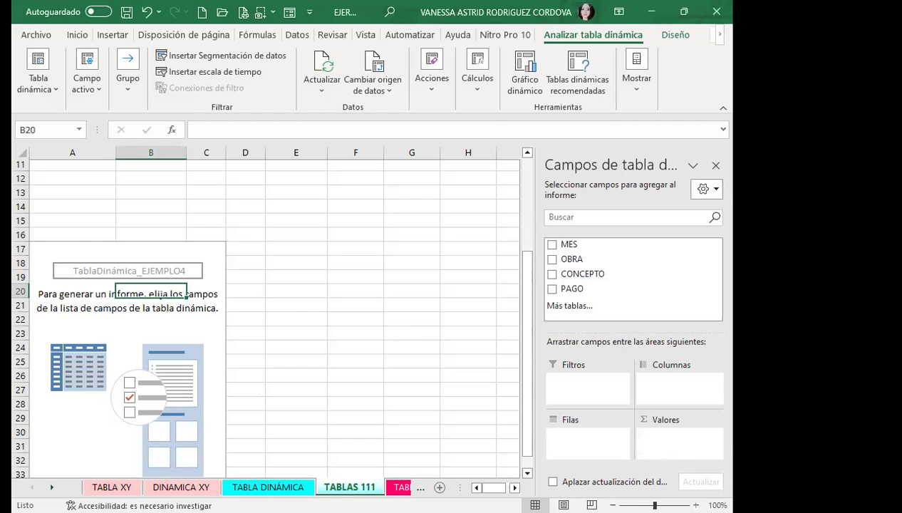
{"action": "key", "text": "ctrl+Page_Up"}
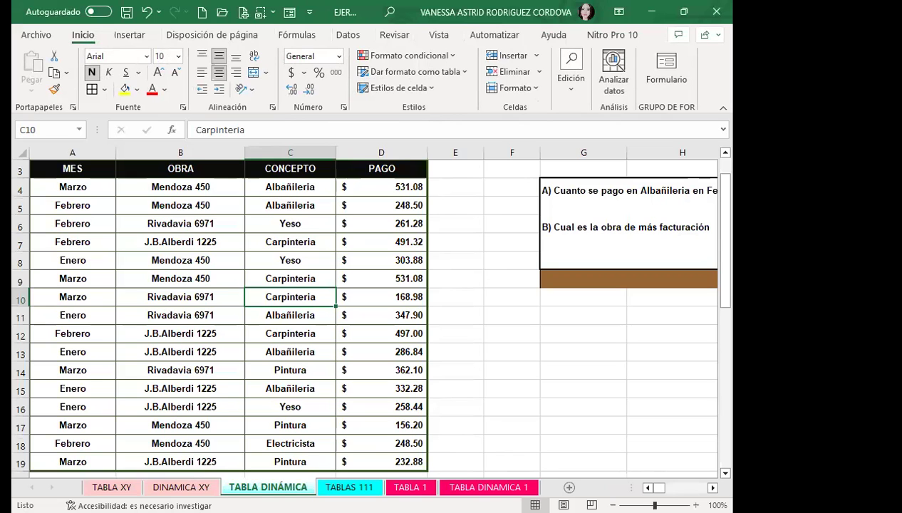
On TABLAS 111, add OBRA as row labels and PAGO as summed values to the pivot.
{"action": "left_click", "coordinate": [346, 487]}
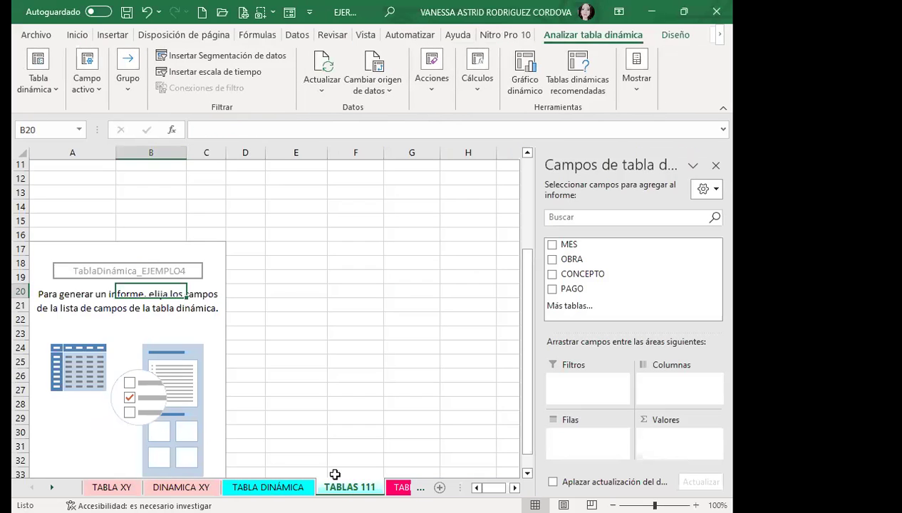
{"action": "left_click", "coordinate": [201, 327]}
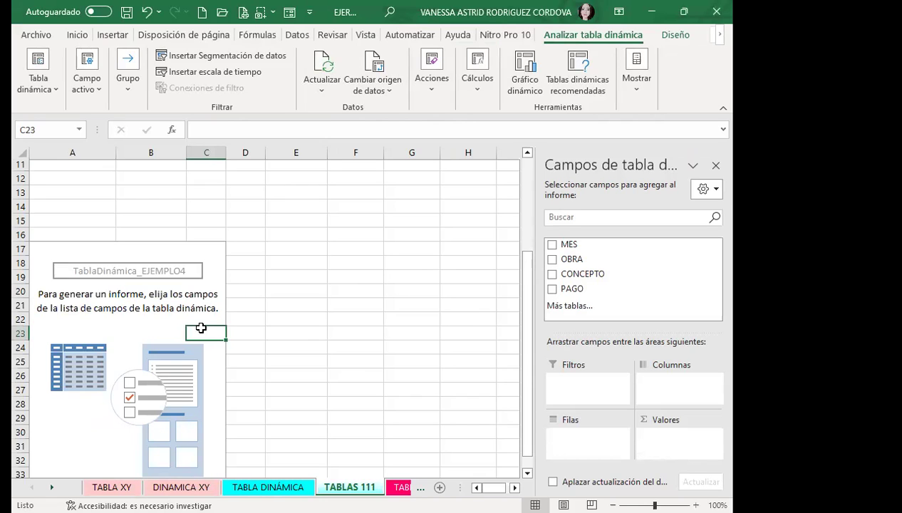
{"action": "left_click", "coordinate": [552, 260]}
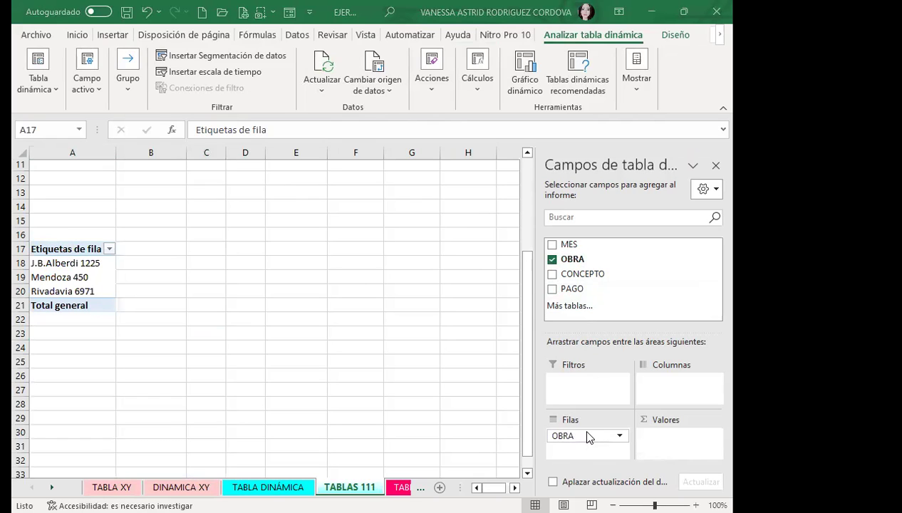
{"action": "left_click", "coordinate": [552, 289]}
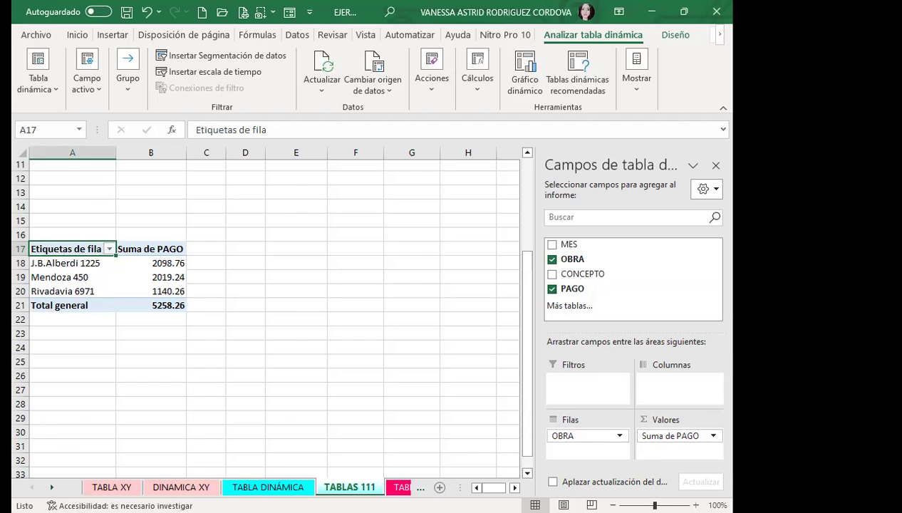
{"action": "key", "text": "ctrl+Page_Up"}
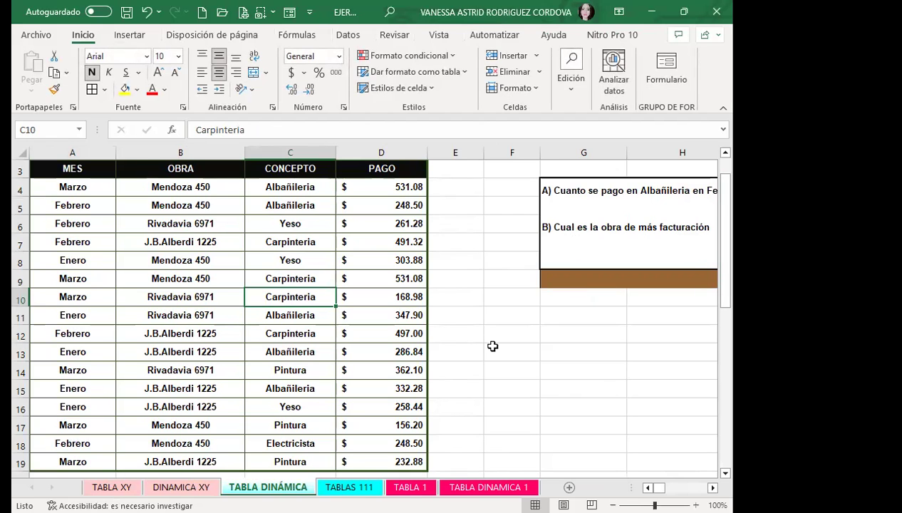
{"action": "key", "text": "ctrl+Page_Down"}
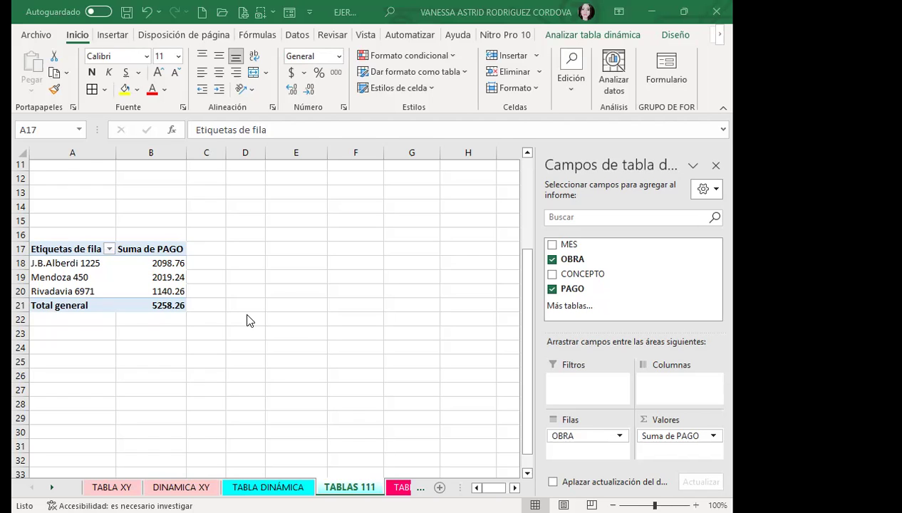
Change the Suma de PAGO value field to summarize by Máx. for each OBRA.
{"action": "left_click", "coordinate": [666, 435]}
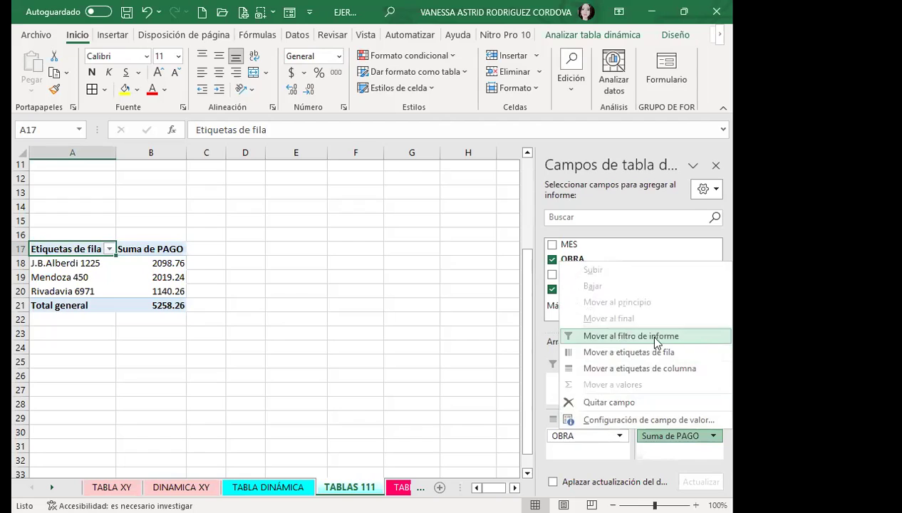
{"action": "left_click", "coordinate": [622, 429]}
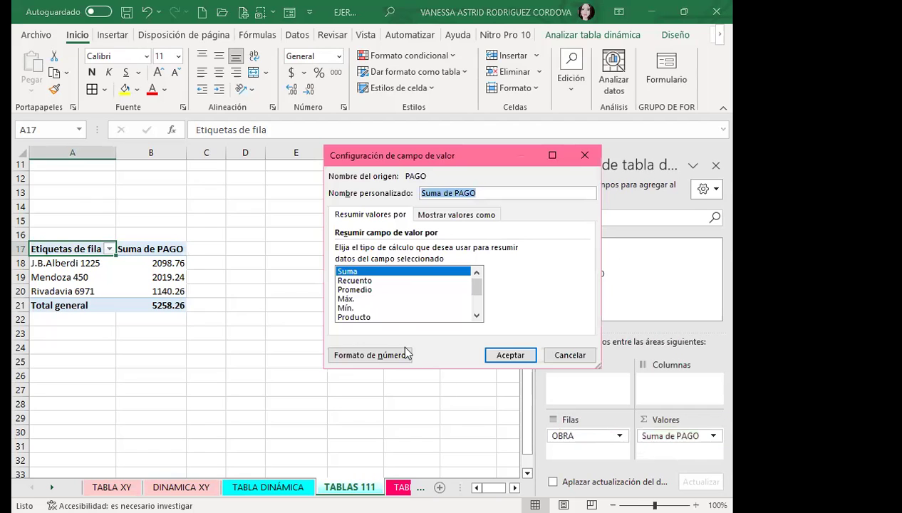
{"action": "left_click", "coordinate": [476, 315]}
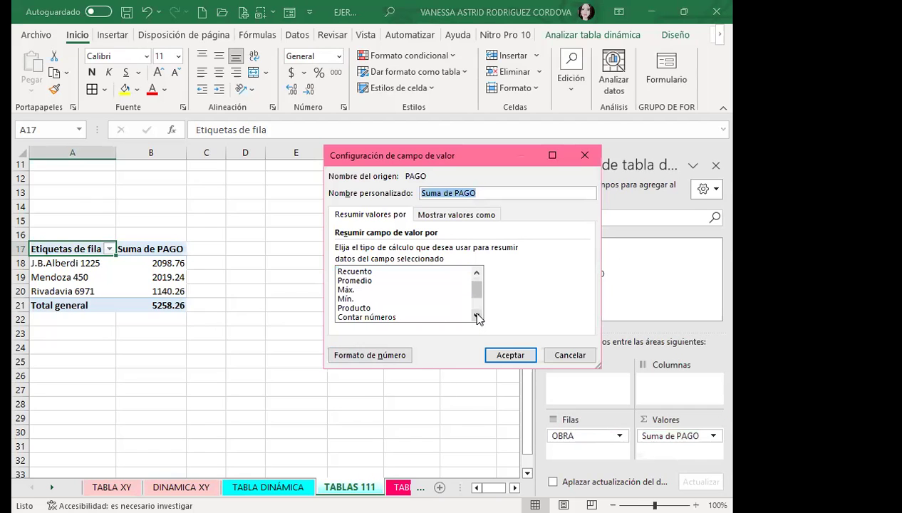
{"action": "left_click", "coordinate": [476, 315]}
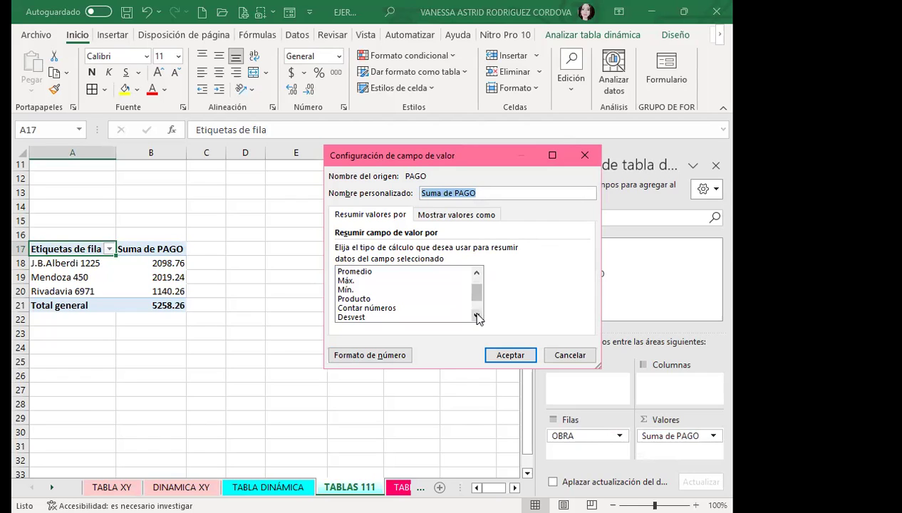
{"action": "left_click", "coordinate": [347, 280]}
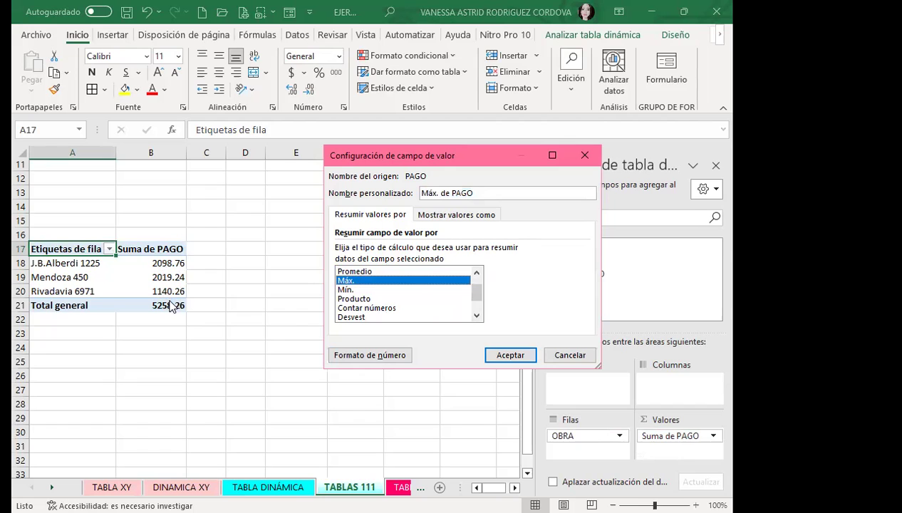
{"action": "left_click", "coordinate": [513, 356]}
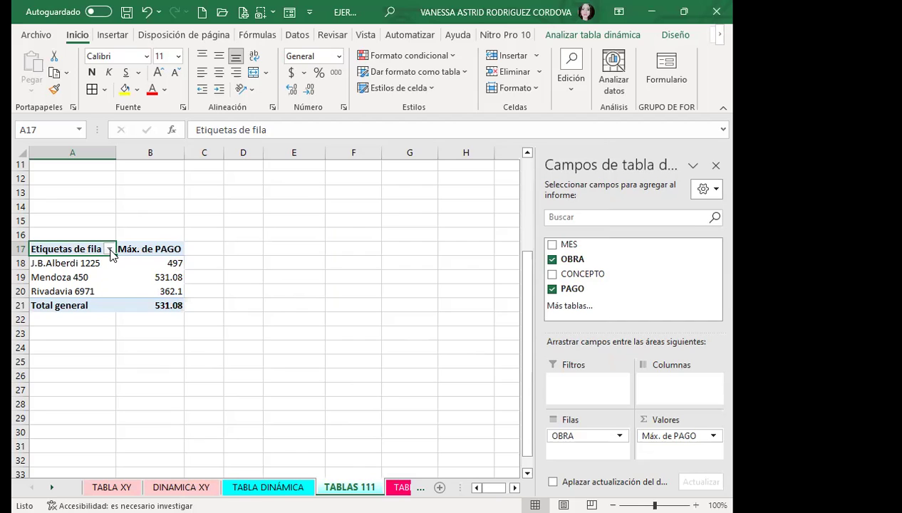
Filter the OBRA rows to only Mendoza 450 (Máx. 531.08), then return to TABLA DINÁMICA.
{"action": "left_click", "coordinate": [109, 248]}
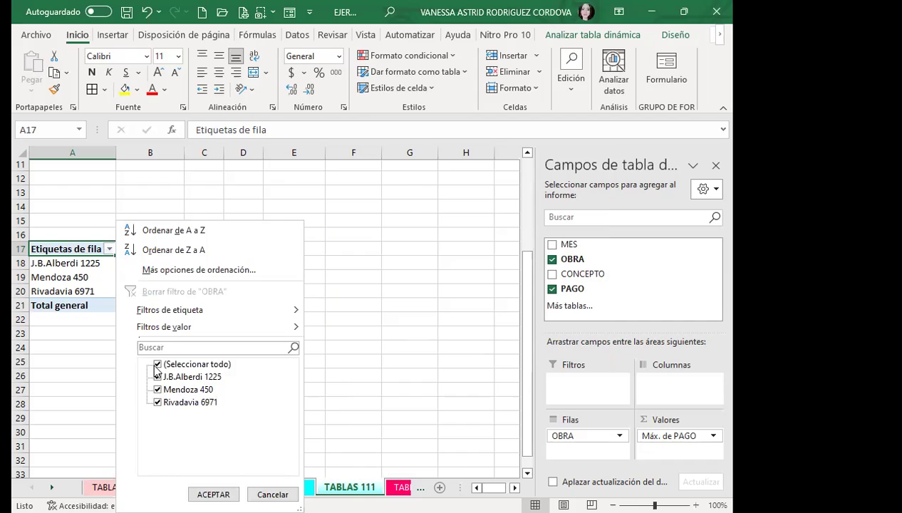
{"action": "left_click", "coordinate": [158, 364]}
{"action": "left_click", "coordinate": [157, 389]}
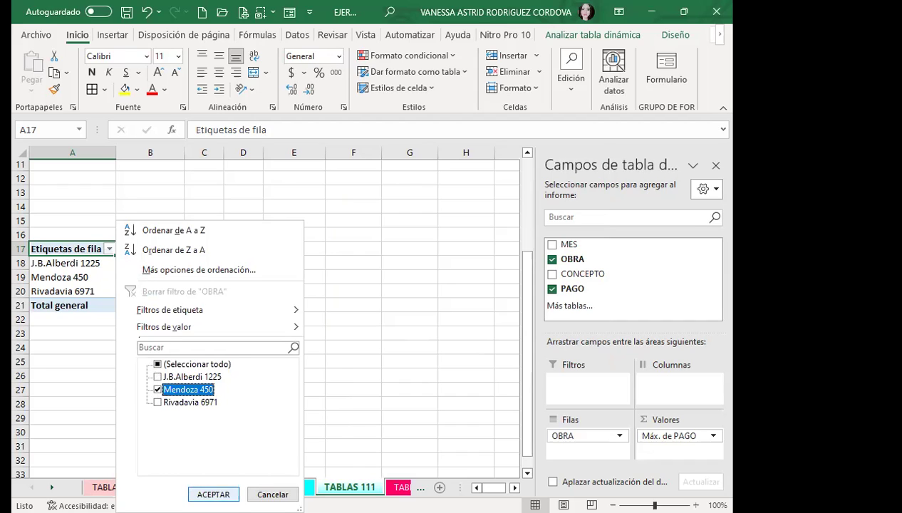
{"action": "left_click", "coordinate": [213, 494]}
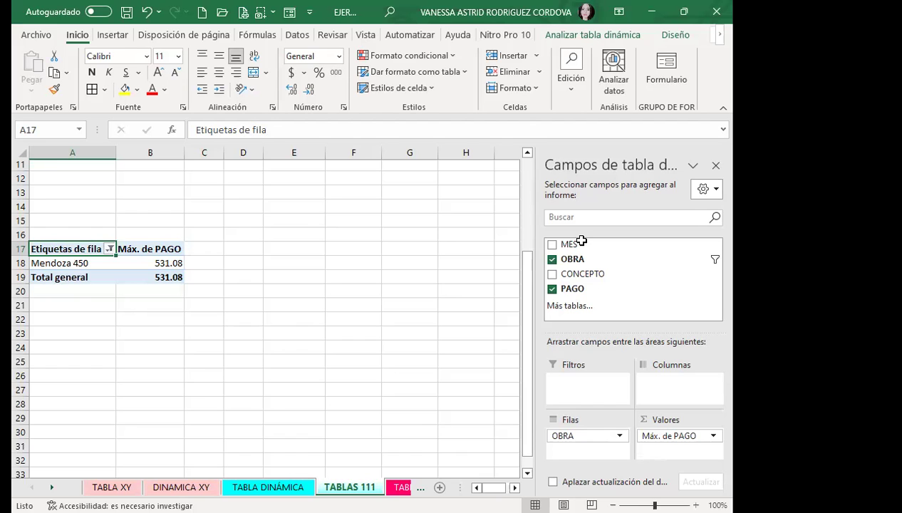
{"action": "key", "text": "ctrl+Page_Up"}
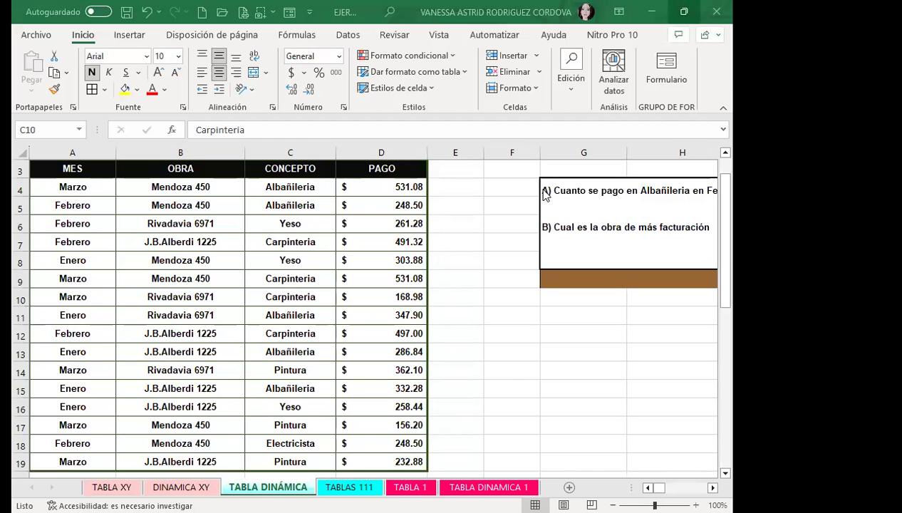
In Firefox, open the Foro de discusión y preguntas clase #17 lesson and read its thread.
{"action": "key", "text": "alt+Tab"}
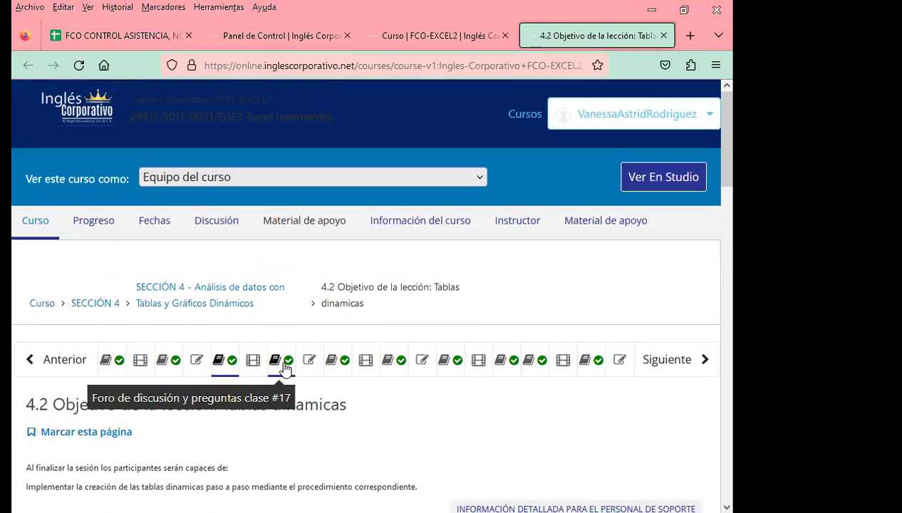
{"action": "left_click", "coordinate": [285, 367]}
{"action": "scroll", "coordinate": [449, 356], "scroll_direction": "down", "scroll_amount": 2}
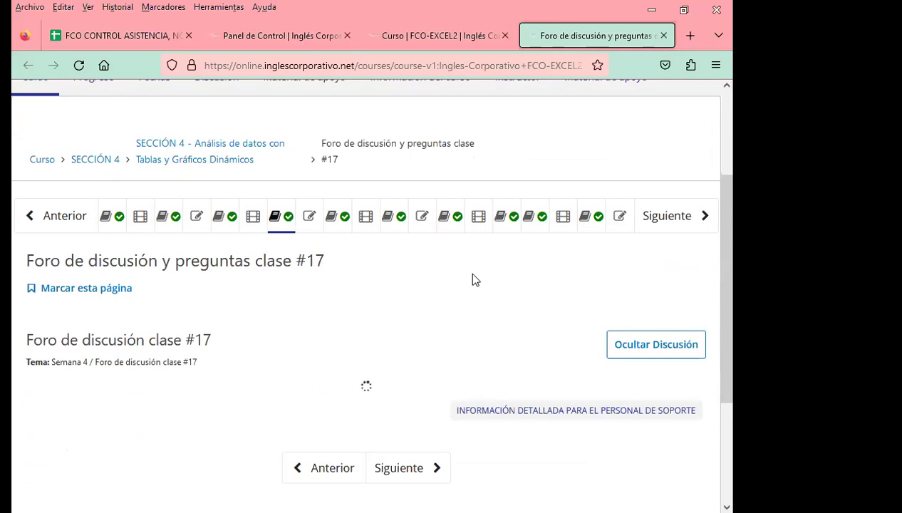
{"action": "scroll", "coordinate": [475, 288], "scroll_direction": "down", "scroll_amount": 1}
{"action": "scroll", "coordinate": [476, 290], "scroll_direction": "down", "scroll_amount": 1}
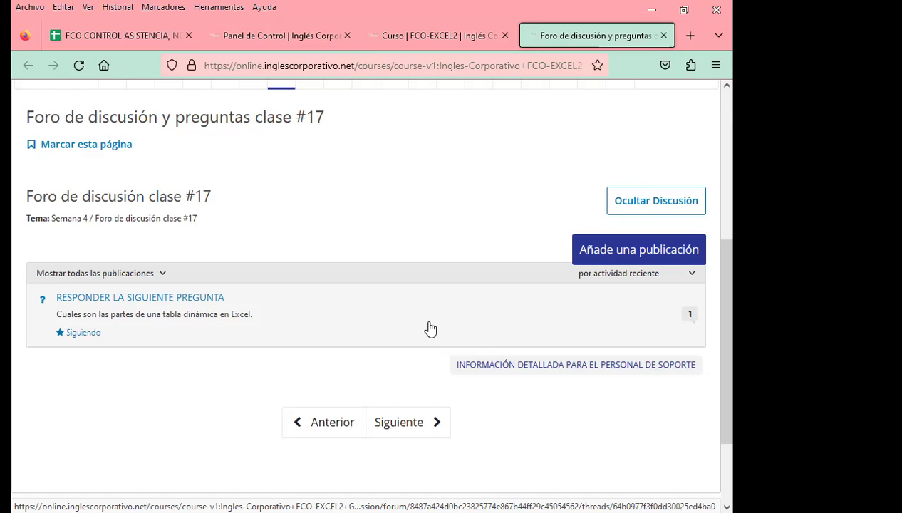
{"action": "scroll", "coordinate": [55, 360], "scroll_direction": "down", "scroll_amount": 2}
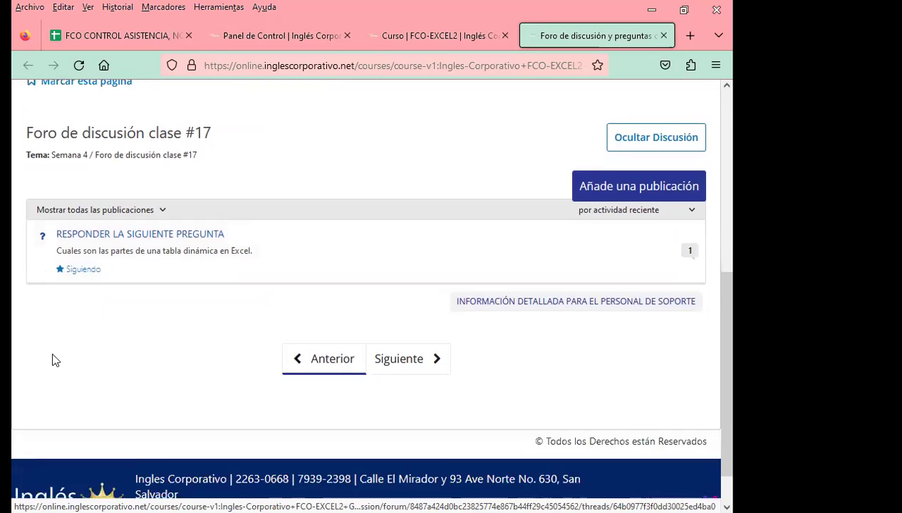
{"action": "scroll", "coordinate": [313, 262], "scroll_direction": "up", "scroll_amount": 3}
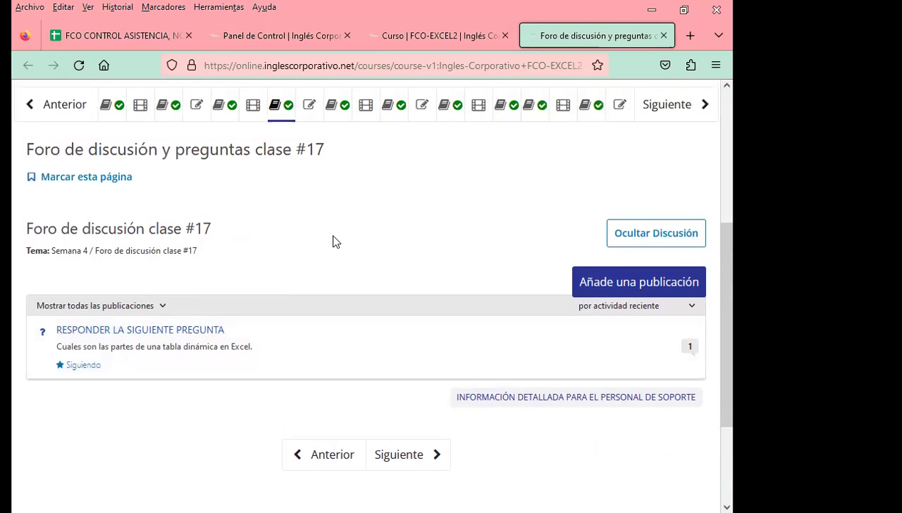